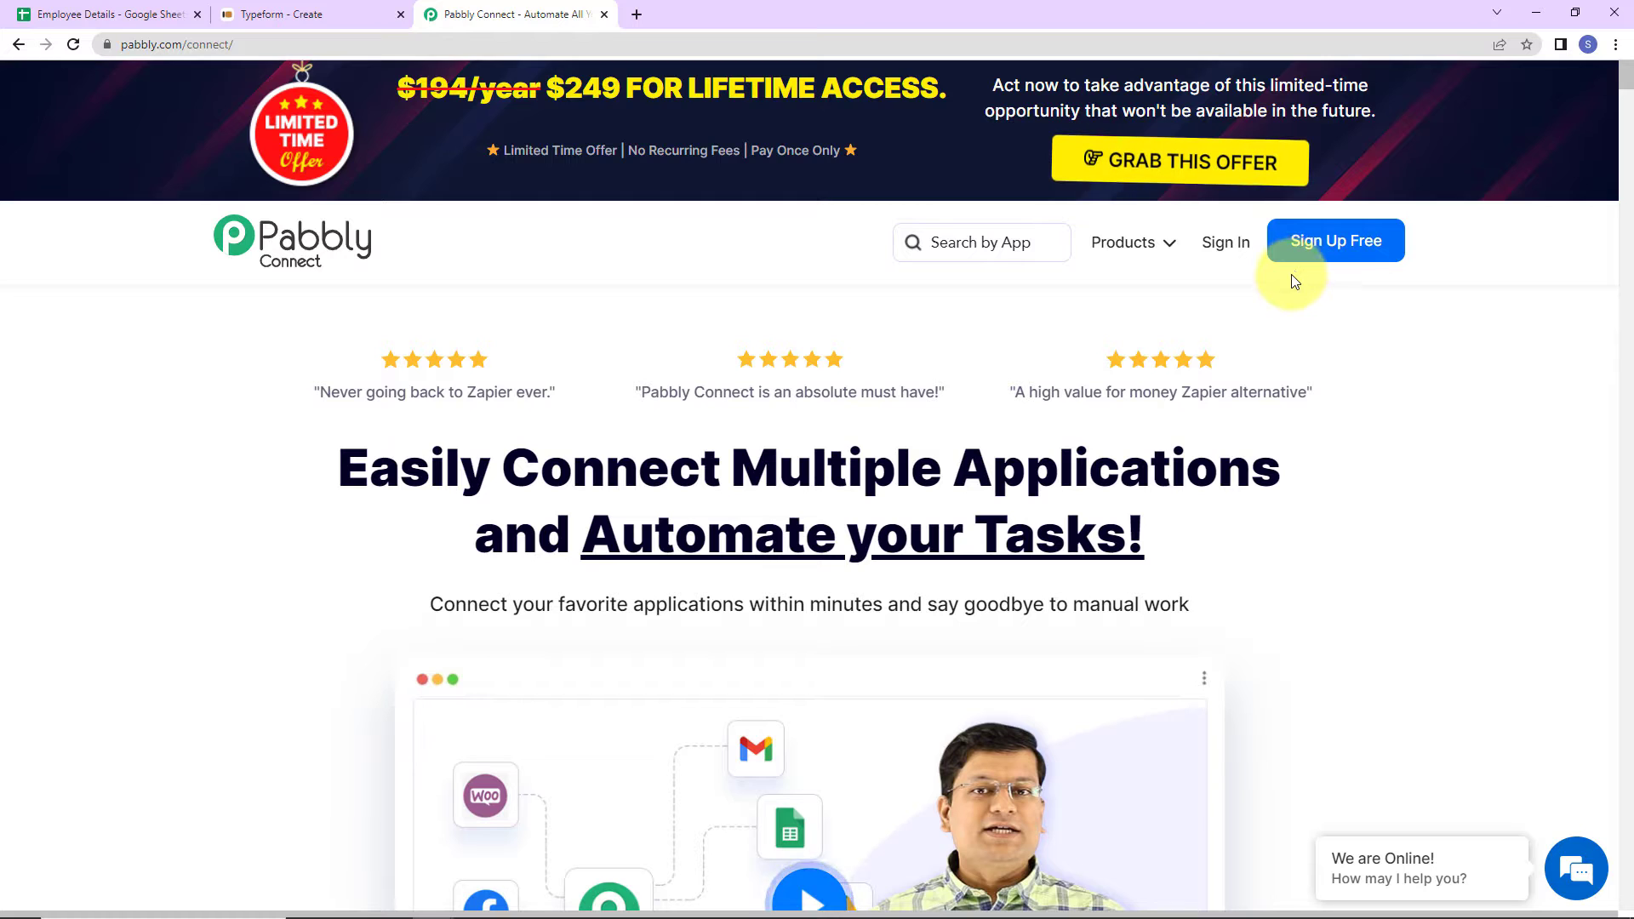
- Sign in, open Pabbly Connect, and create the workflow 'Generating Incrementing Numbers in Pabbly Connect'
{"action": "left_click", "coordinate": [1226, 243]}
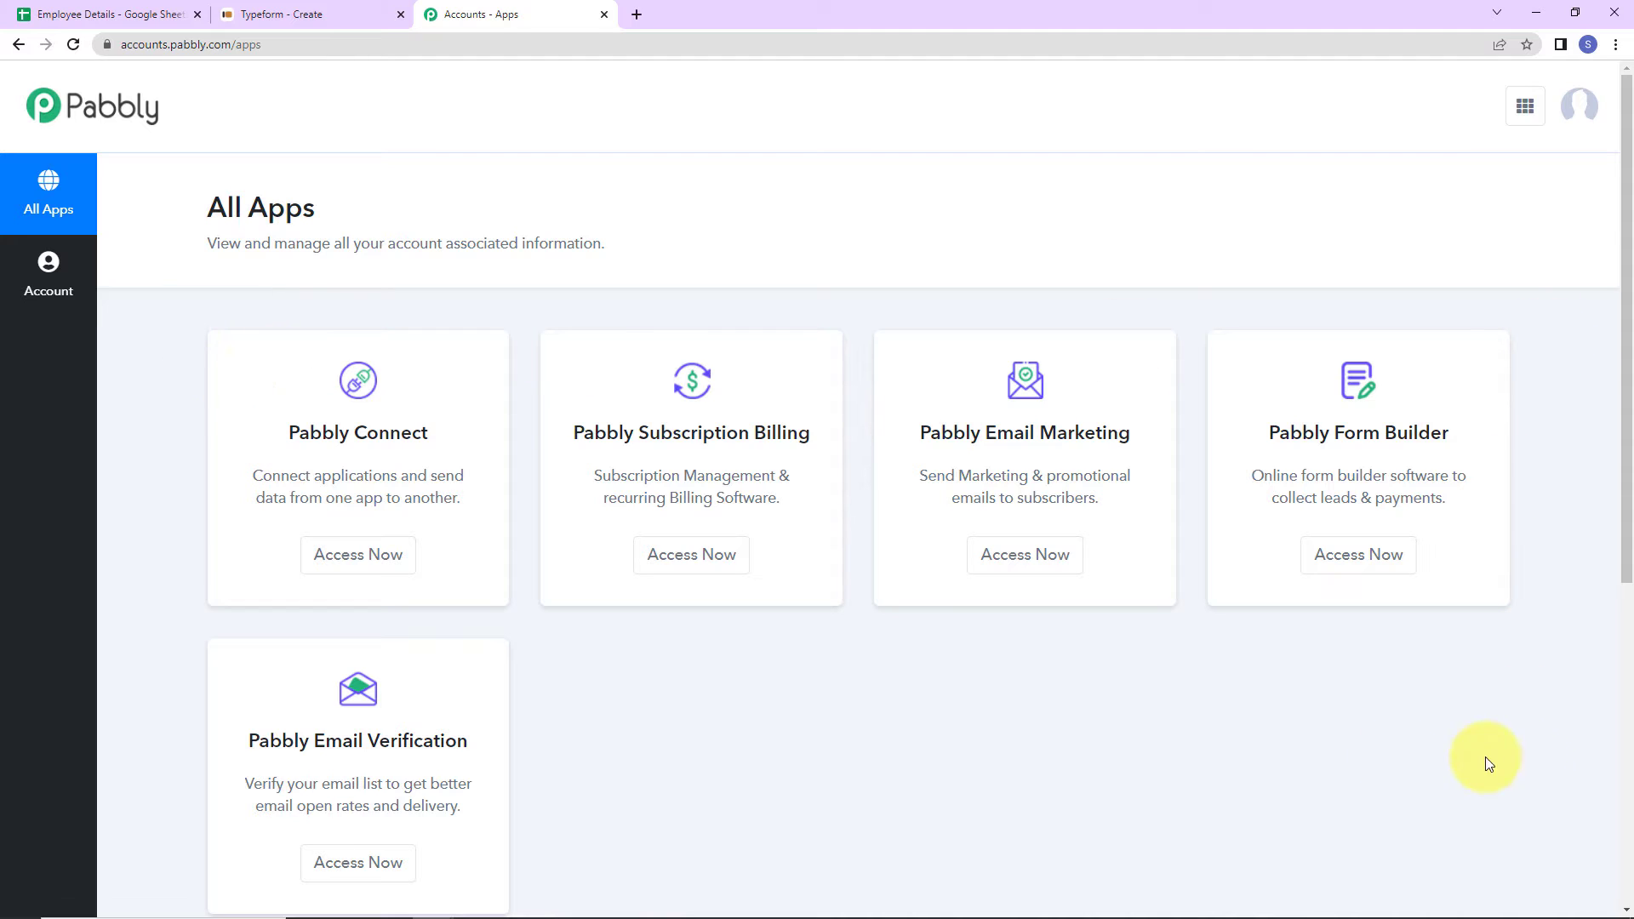
{"action": "left_click", "coordinate": [398, 567]}
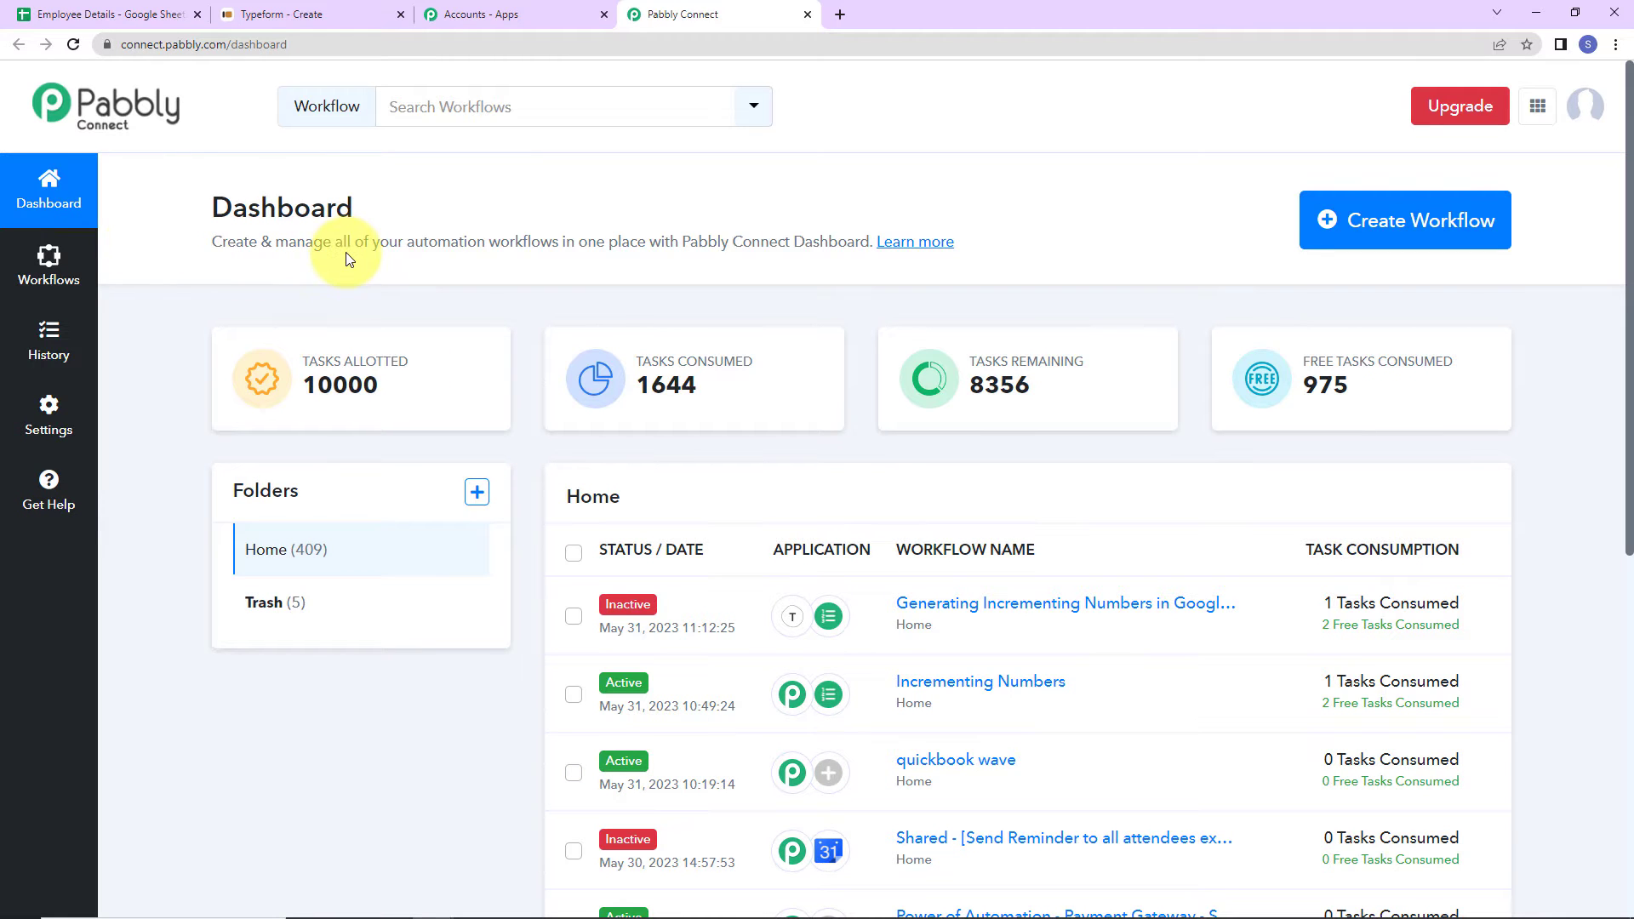
{"action": "left_click", "coordinate": [1405, 242]}
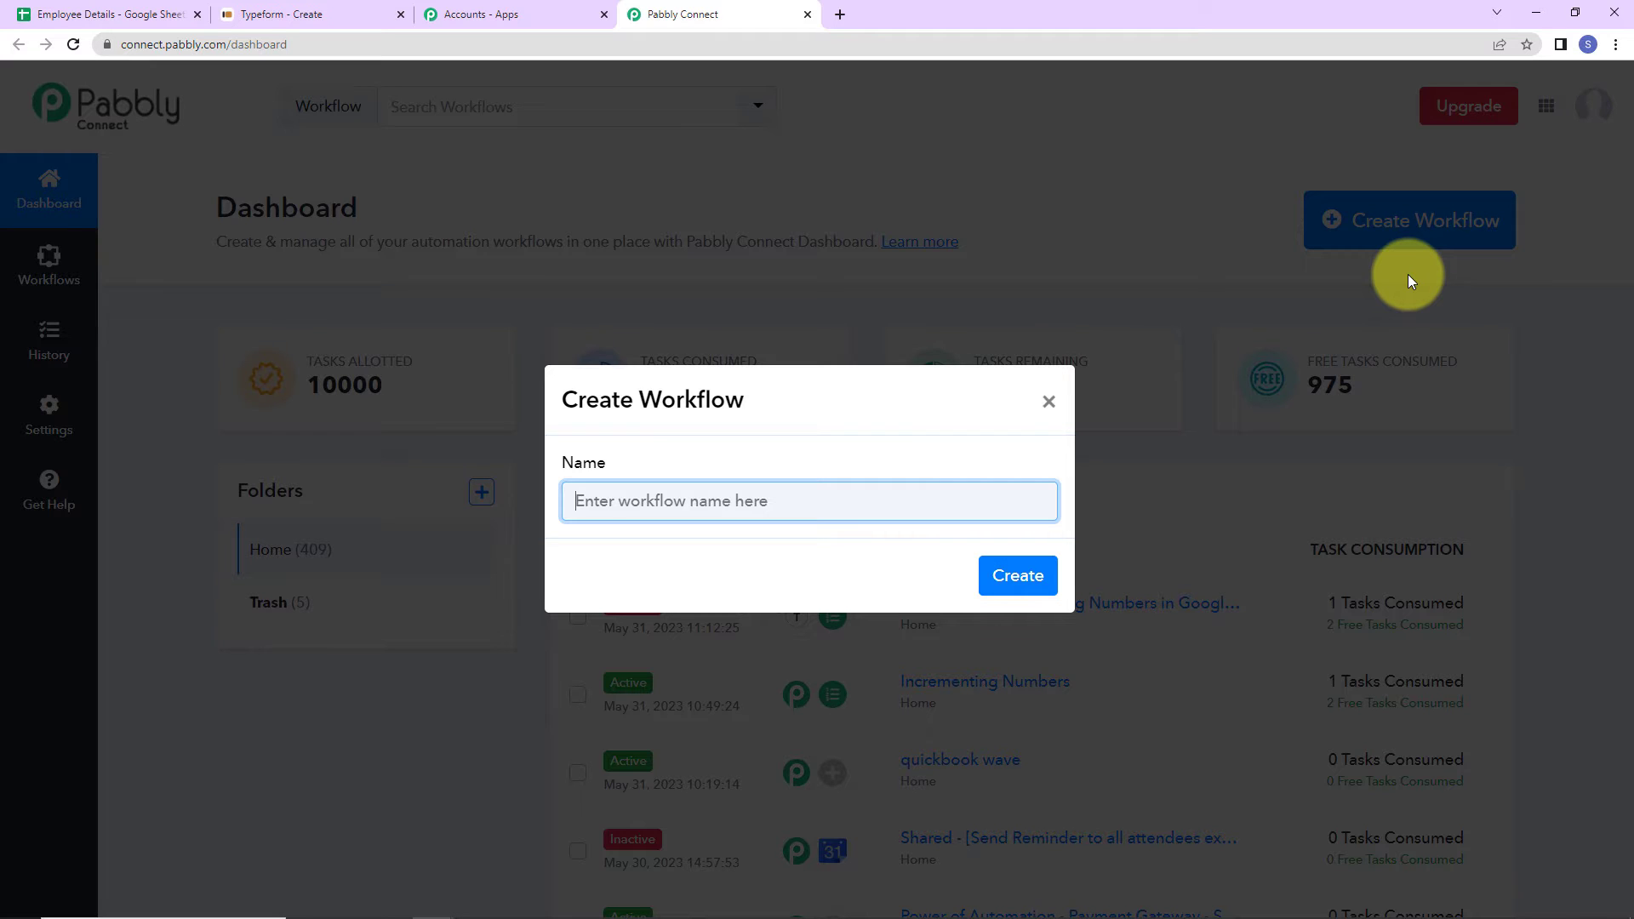
{"action": "type", "text": "Generating Incrementing Numbers in Pabbly Connect"}
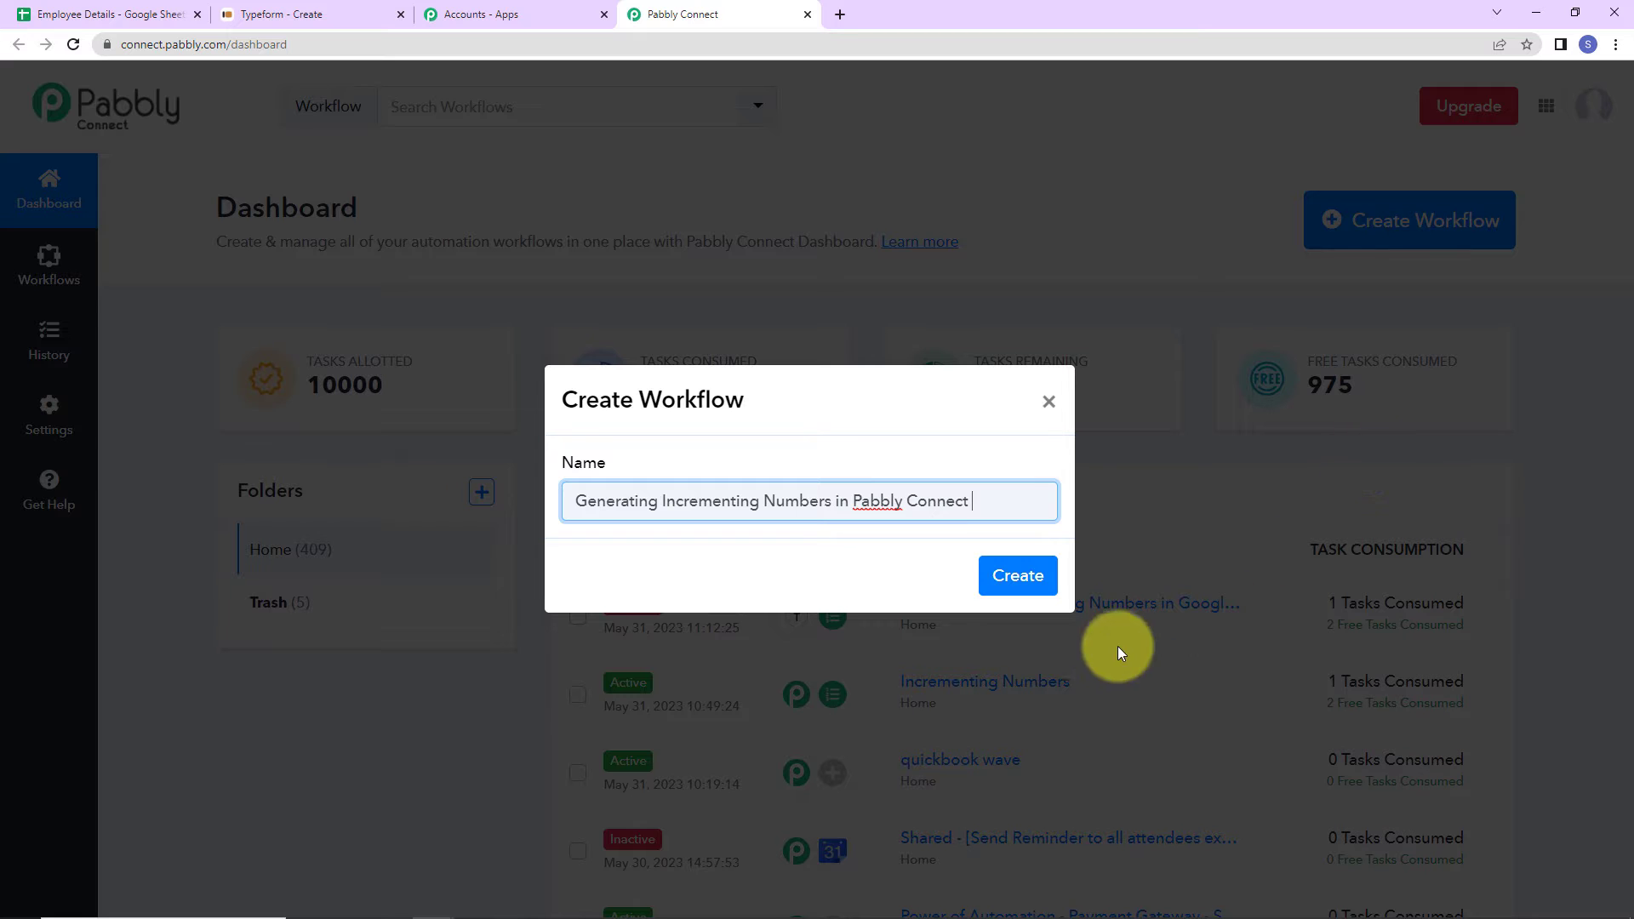
{"action": "left_click", "coordinate": [1017, 576]}
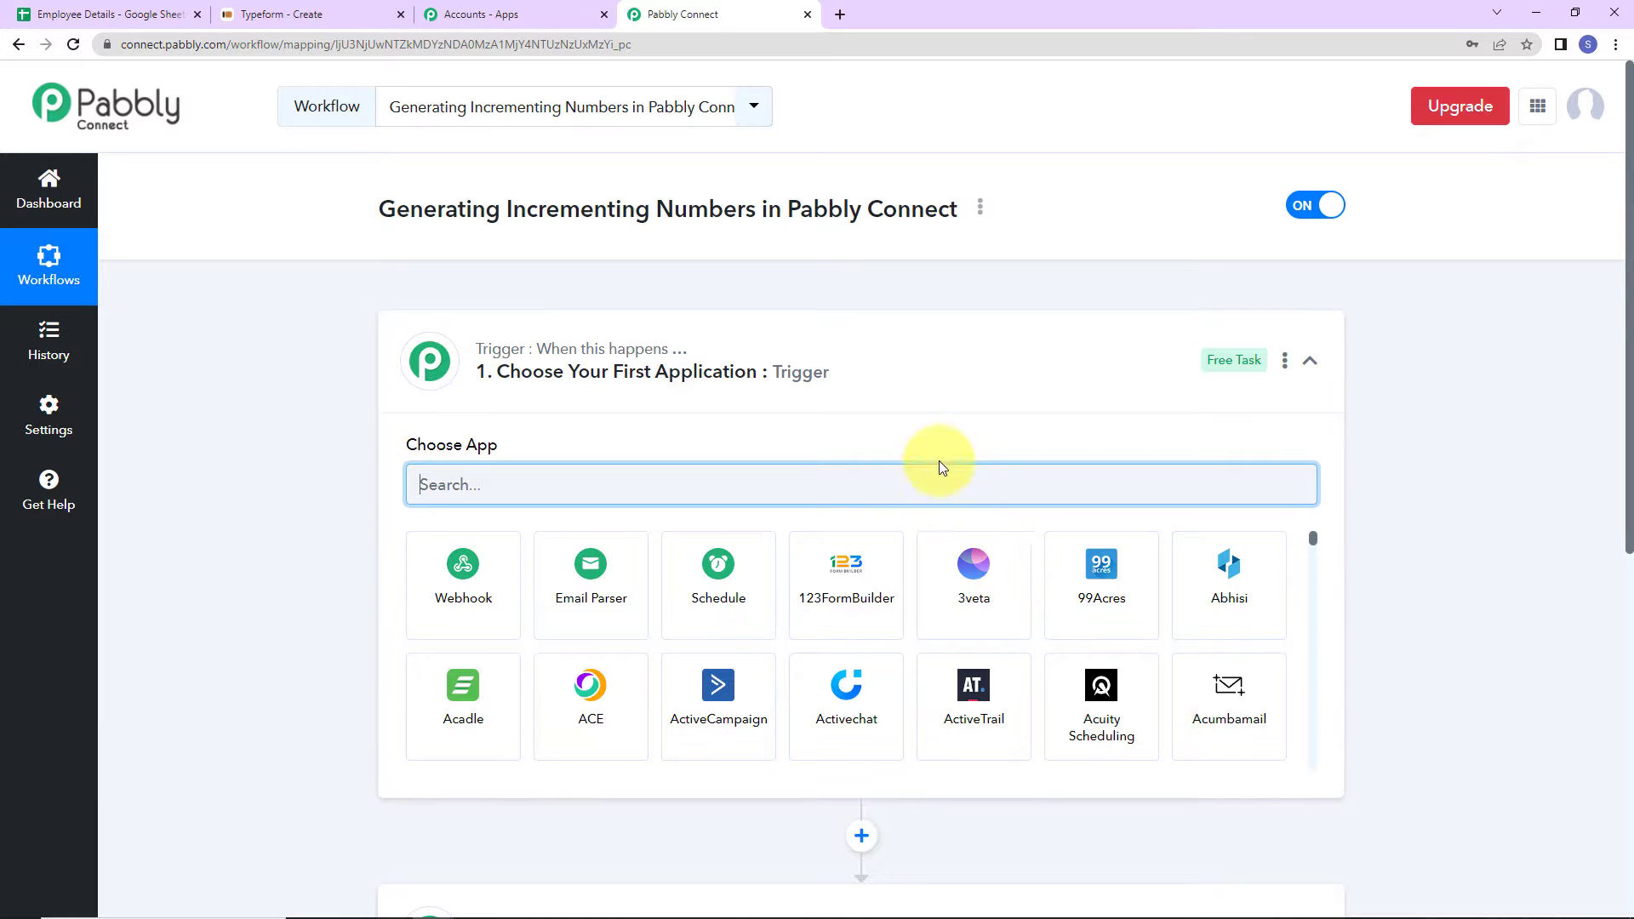
{"action": "scroll", "coordinate": [812, 476], "scroll_direction": "down", "scroll_amount": 2}
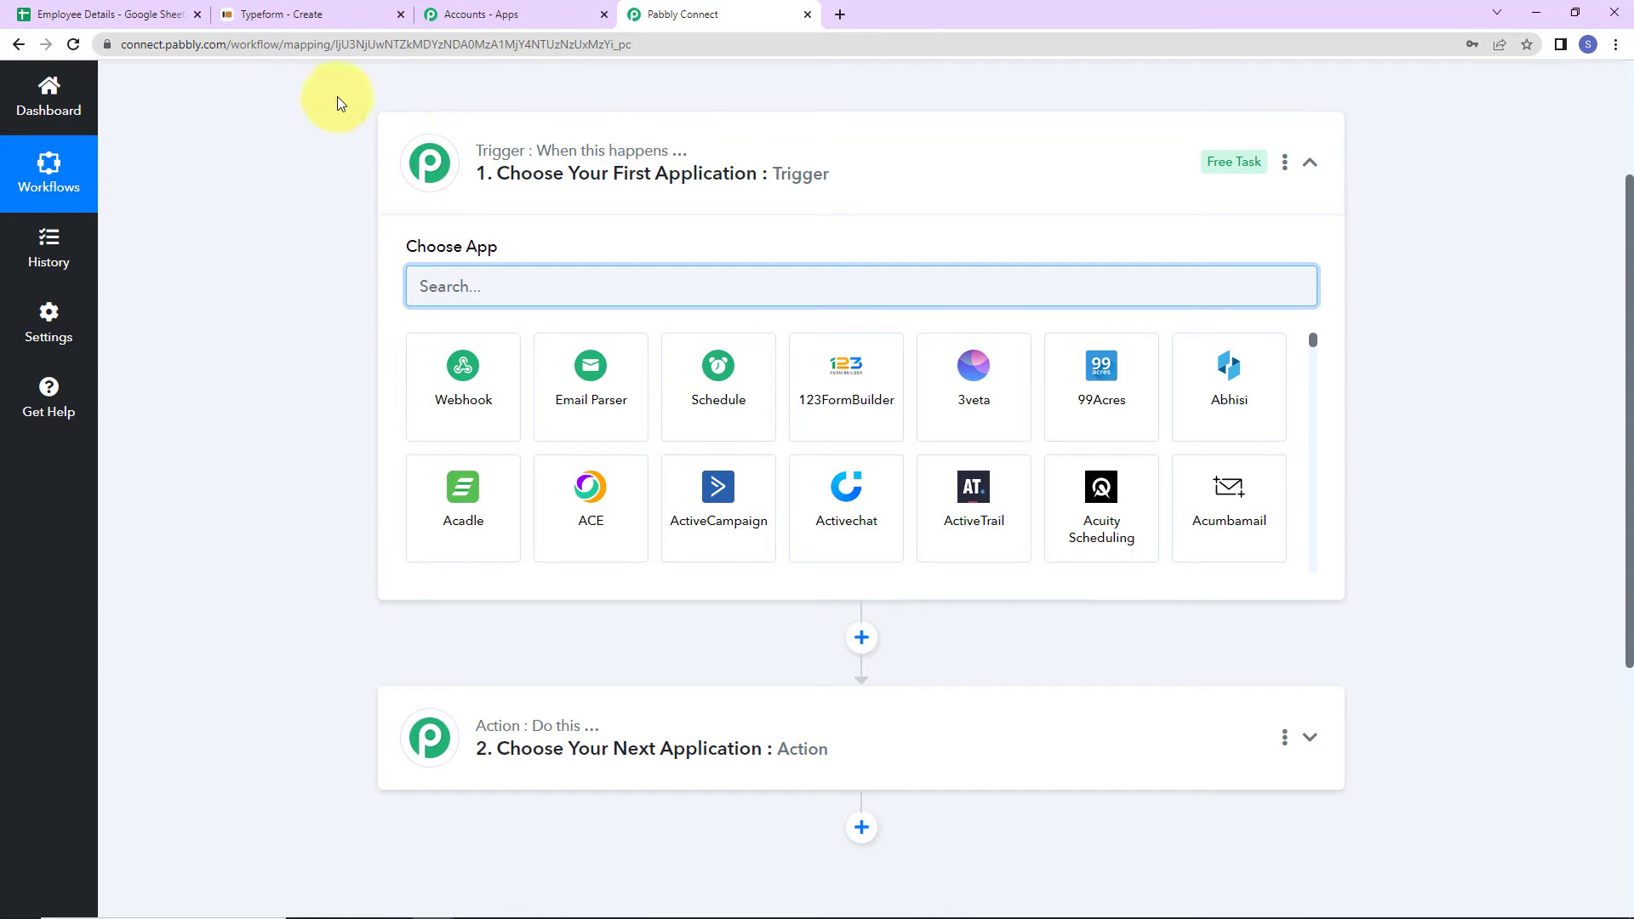
{"action": "left_click", "coordinate": [134, 18]}
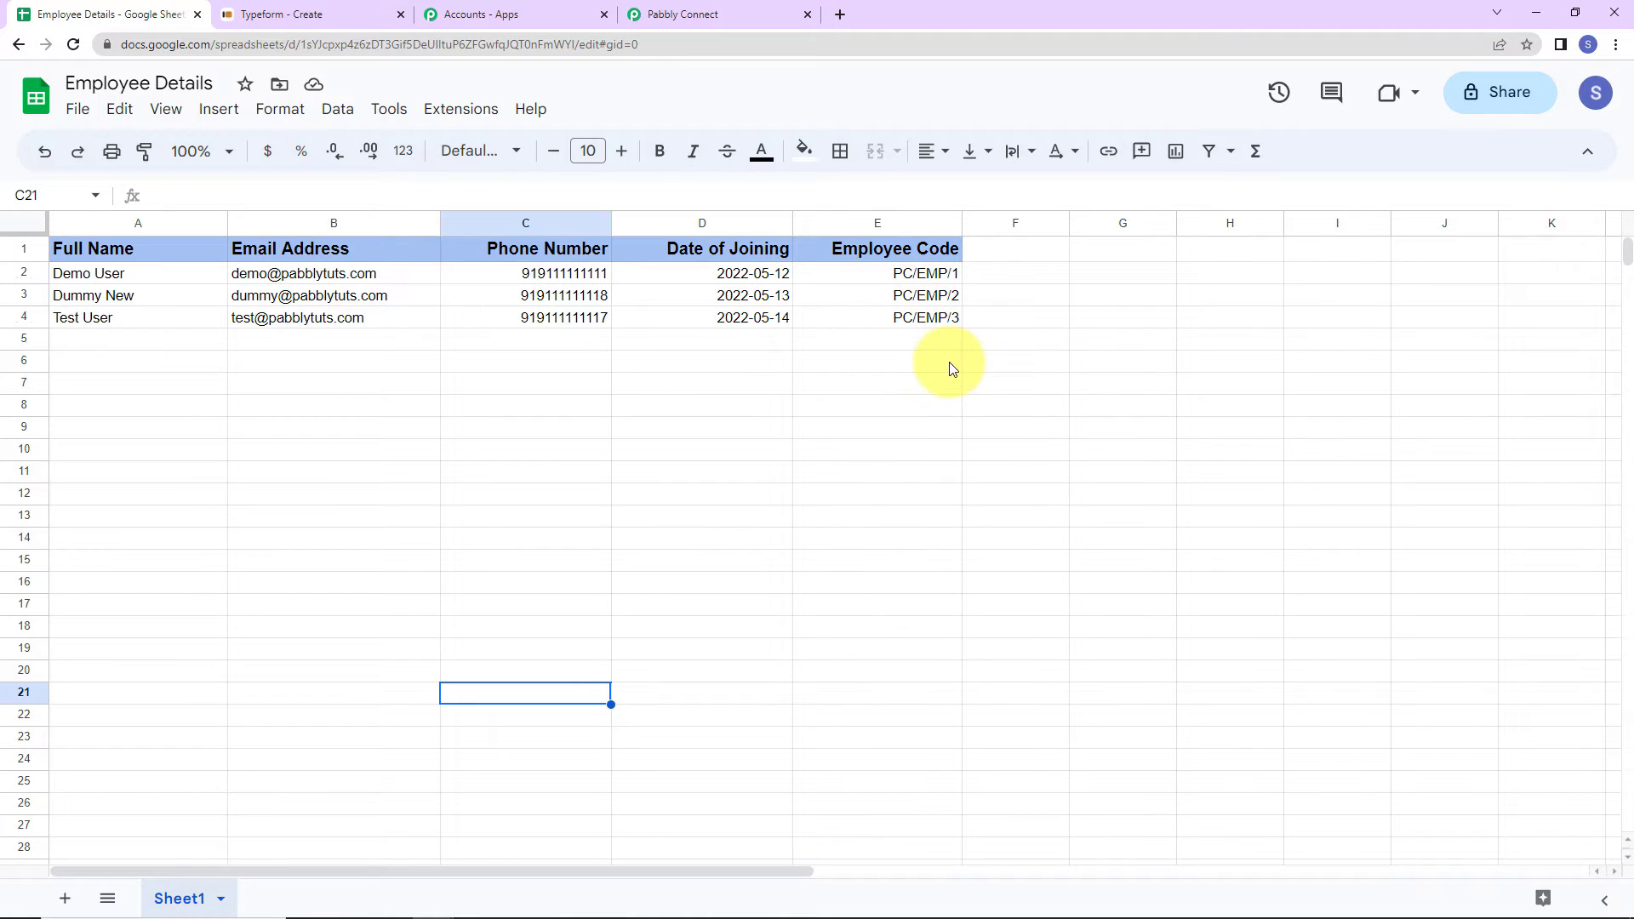
{"action": "left_click", "coordinate": [699, 17]}
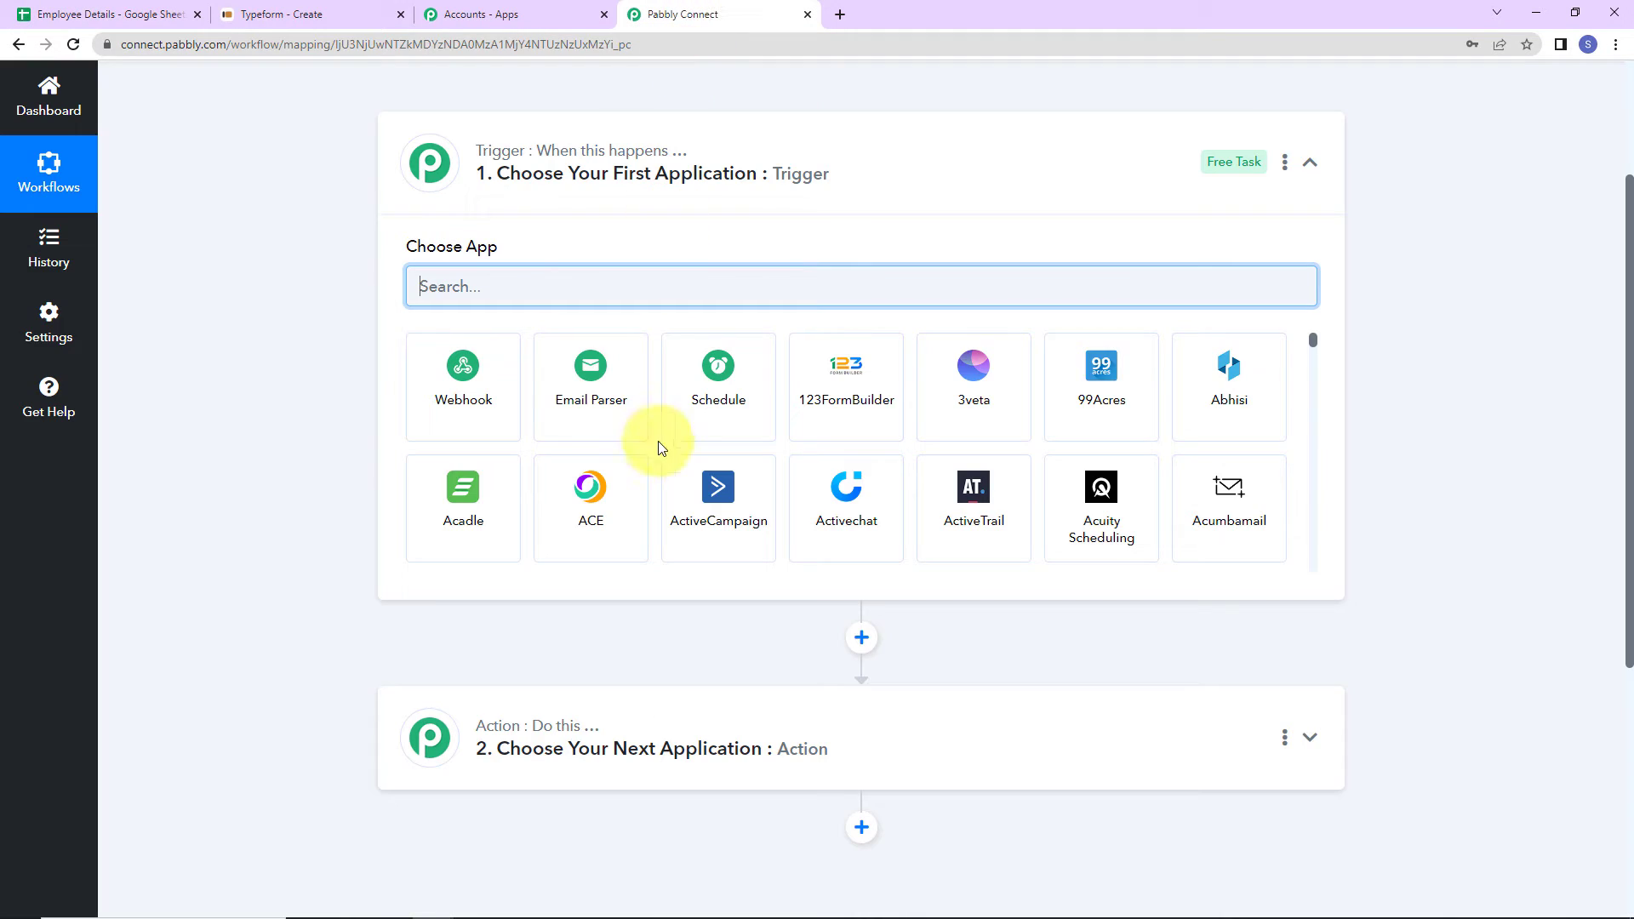
- Set the trigger app to Typeform with the New Entry trigger event
{"action": "type", "text": "typ"}
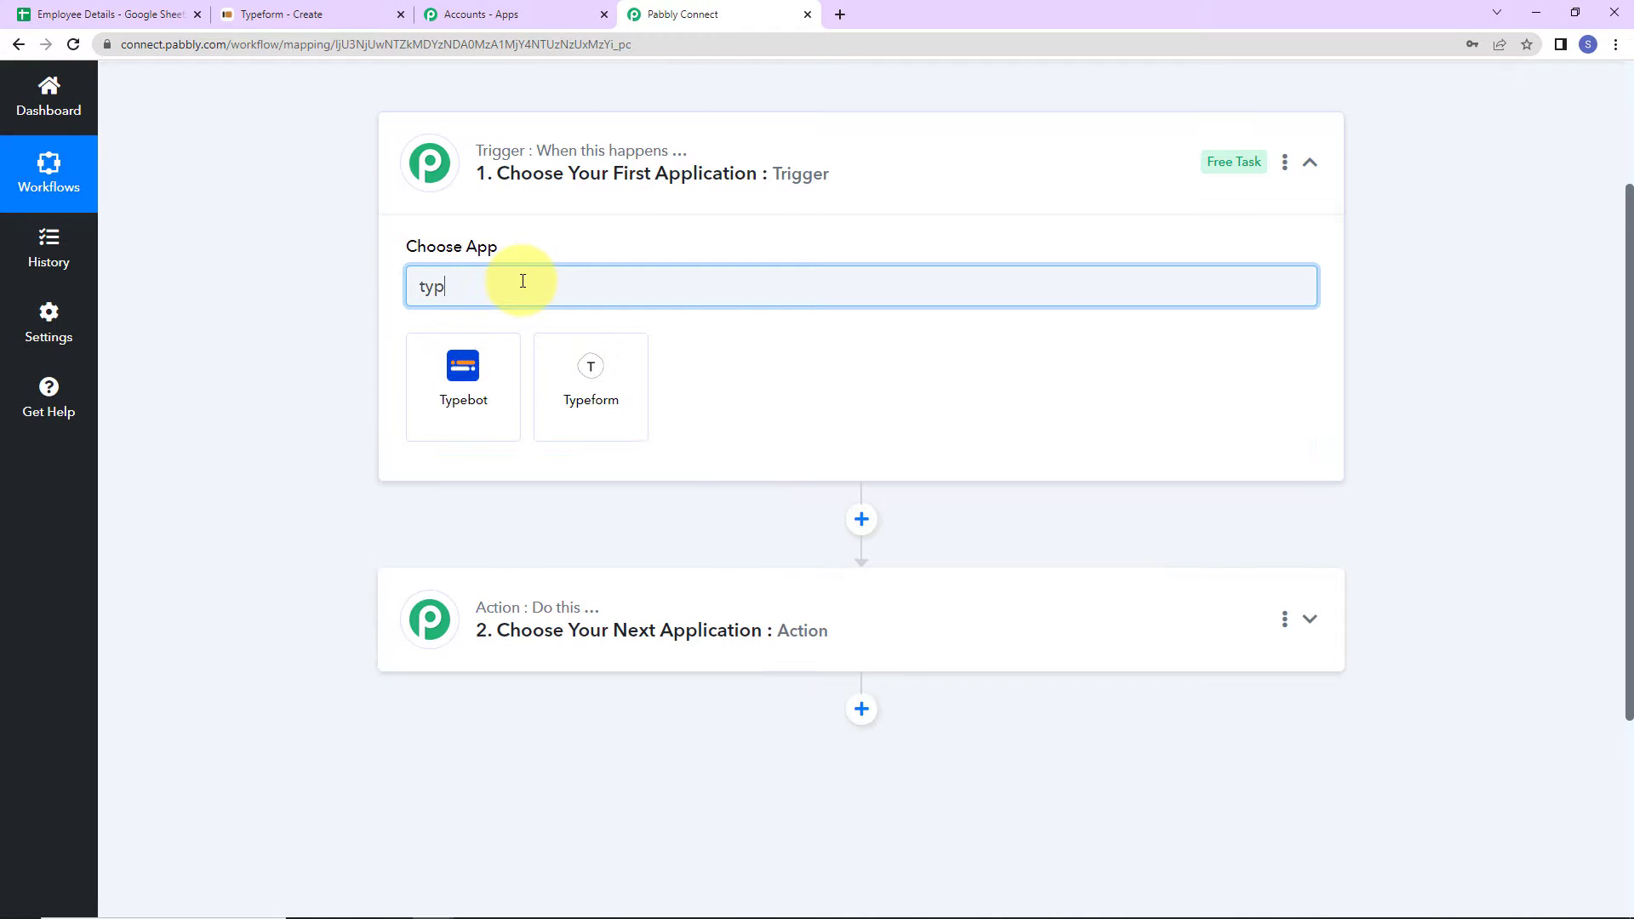
{"action": "type", "text": "e"}
{"action": "left_click", "coordinate": [592, 405]}
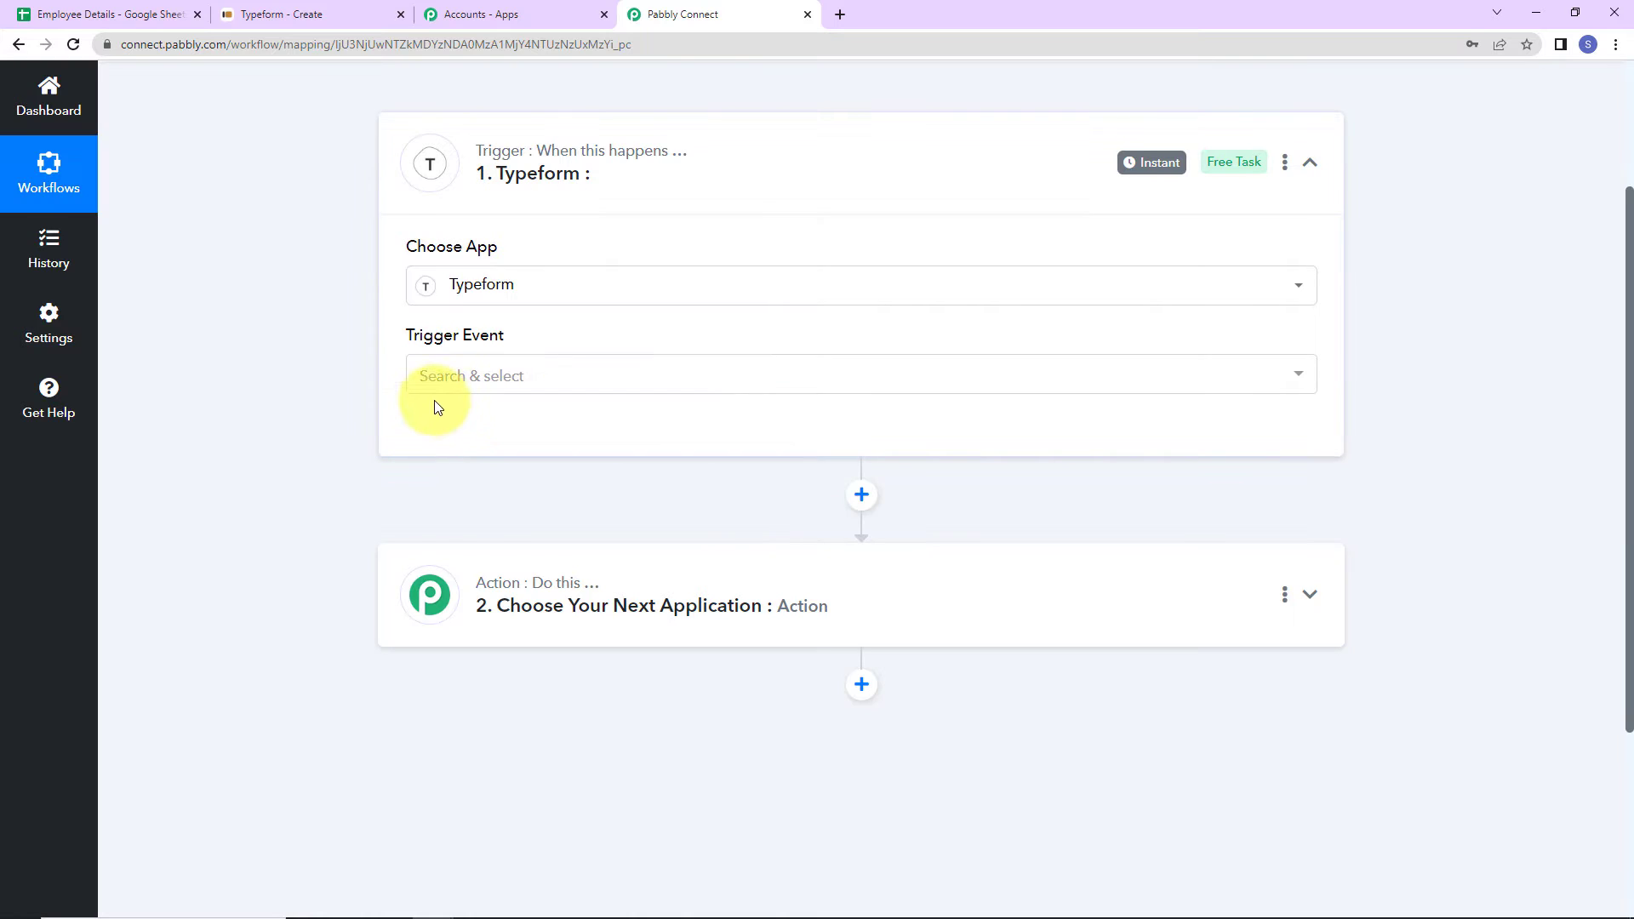
{"action": "left_click", "coordinate": [443, 377]}
{"action": "left_click", "coordinate": [472, 536]}
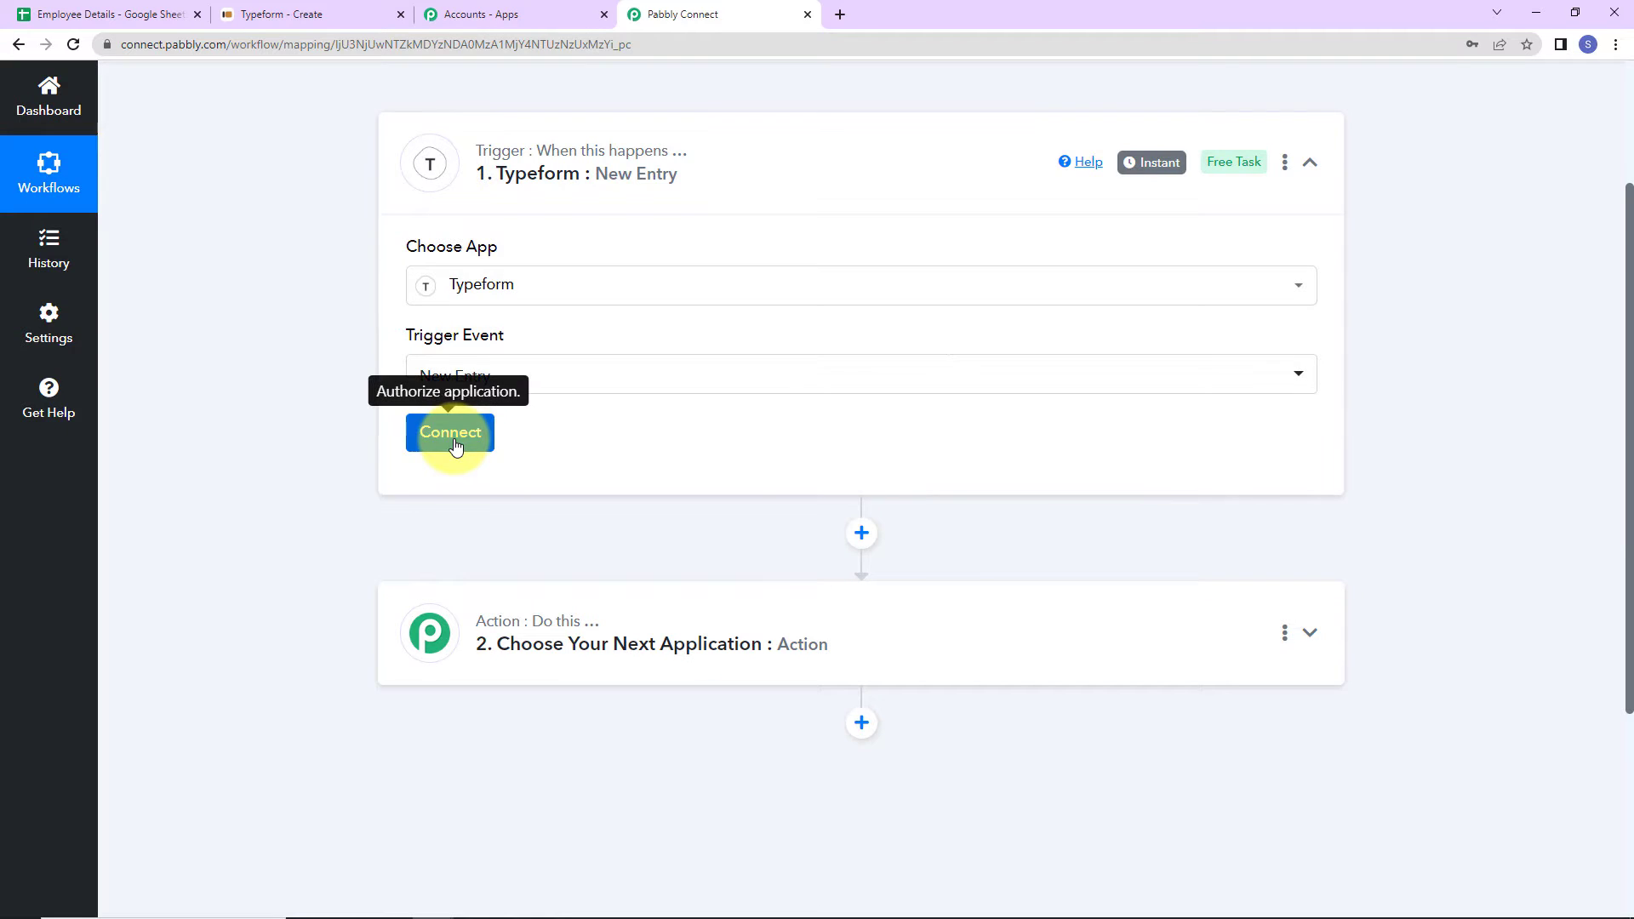
- Add a new Typeform connection and grant Pabbly Connect access to the Typeform account
{"action": "left_click", "coordinate": [455, 443]}
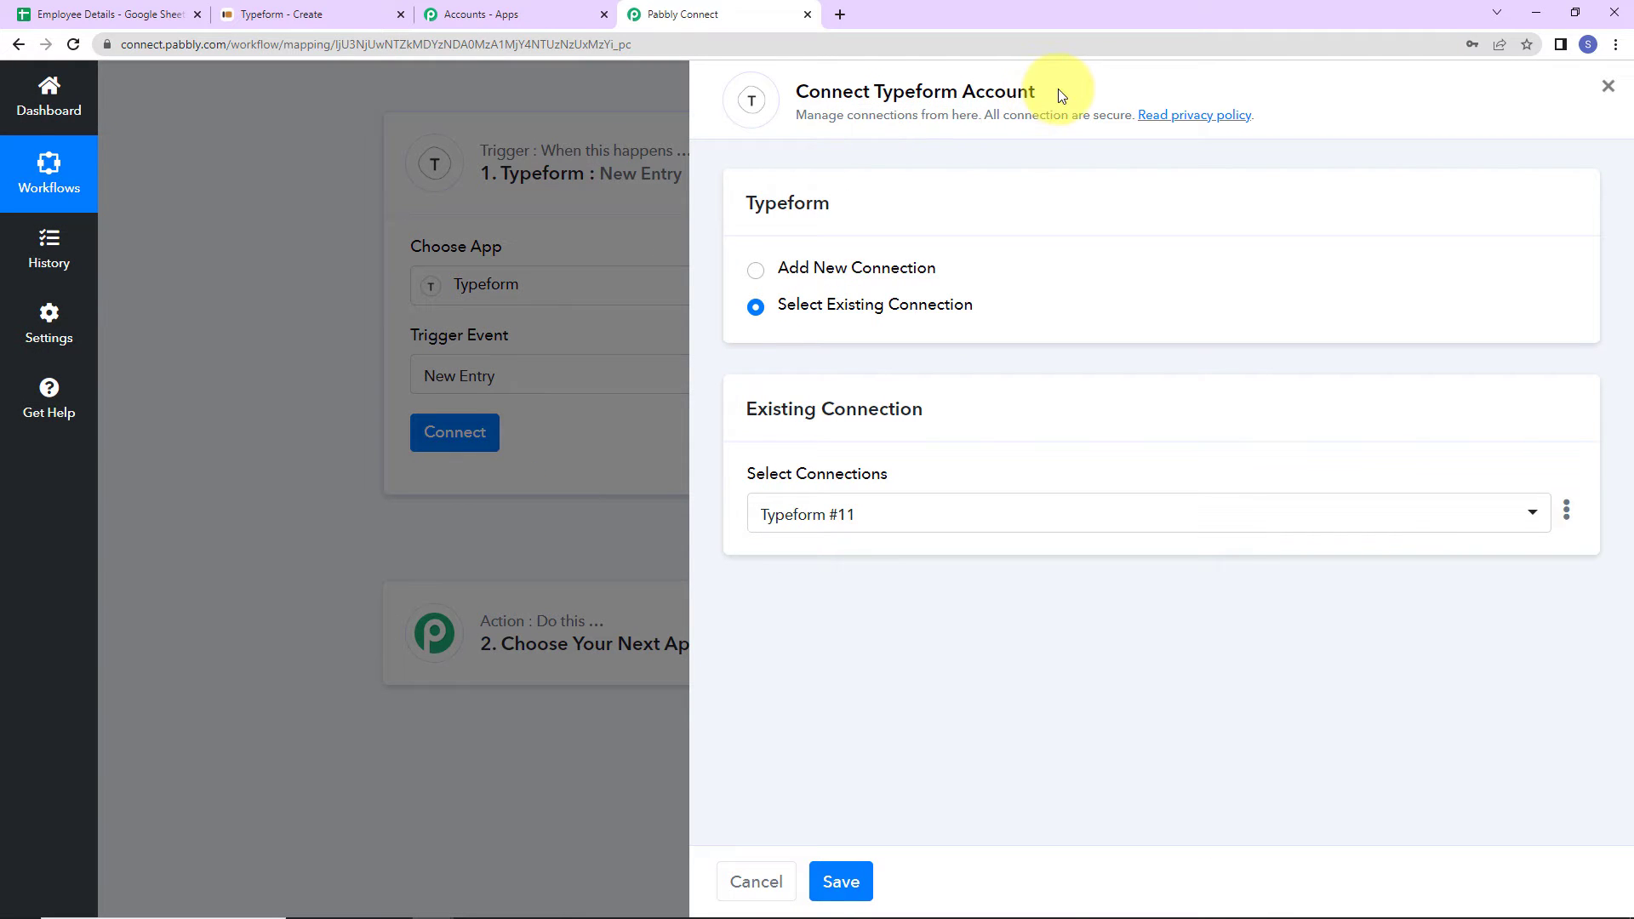
{"action": "left_click", "coordinate": [758, 272]}
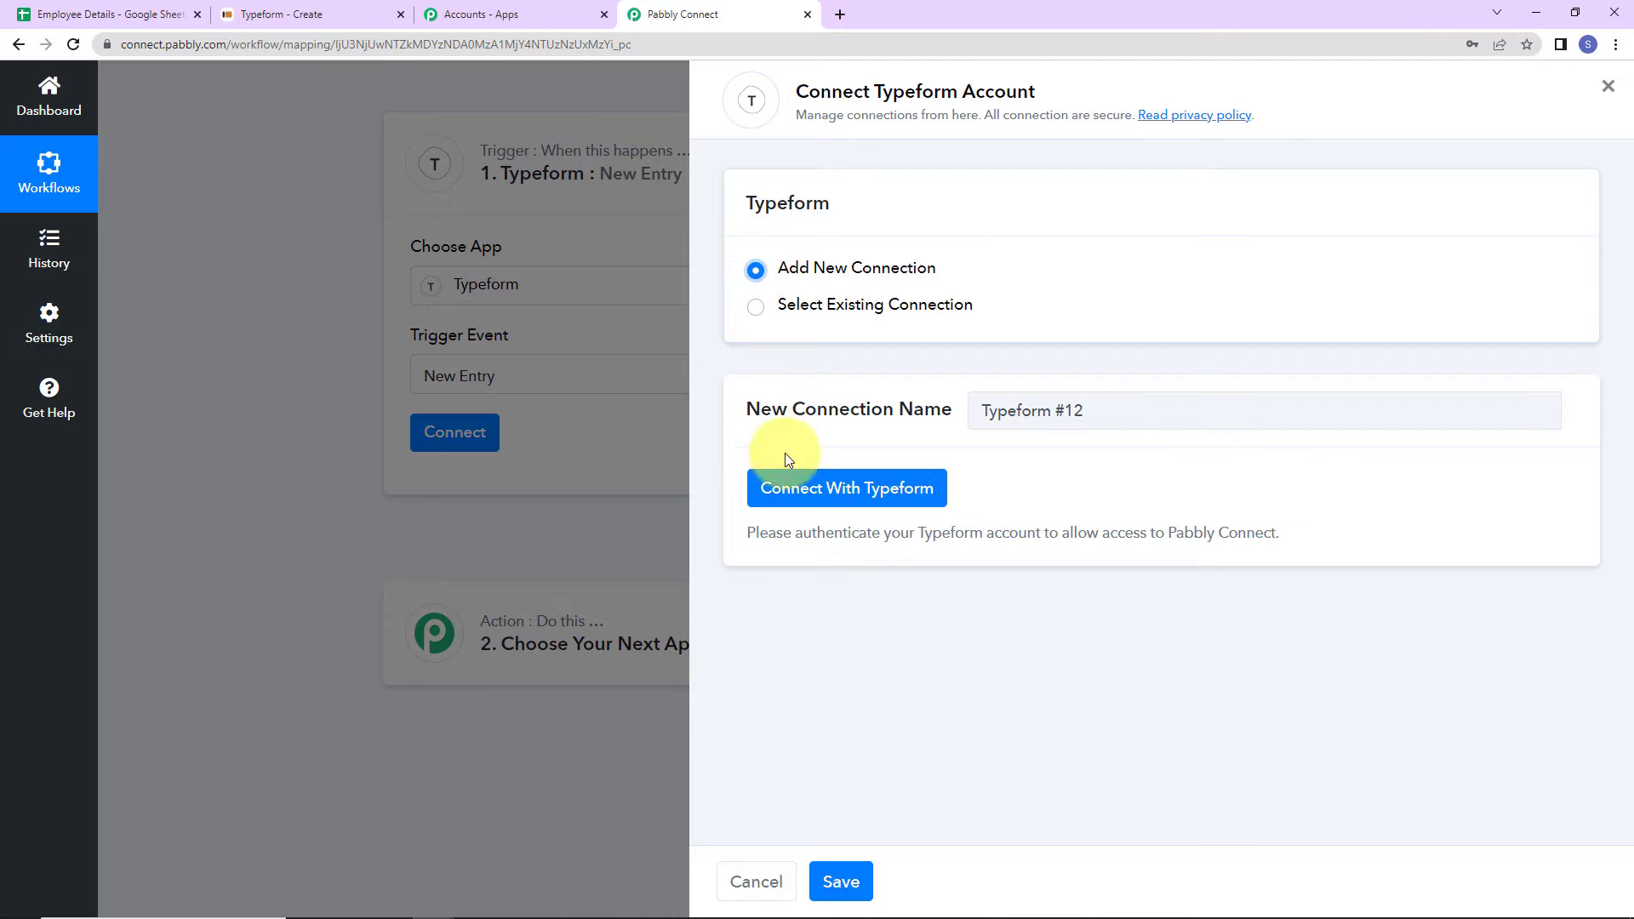
{"action": "left_click", "coordinate": [779, 491]}
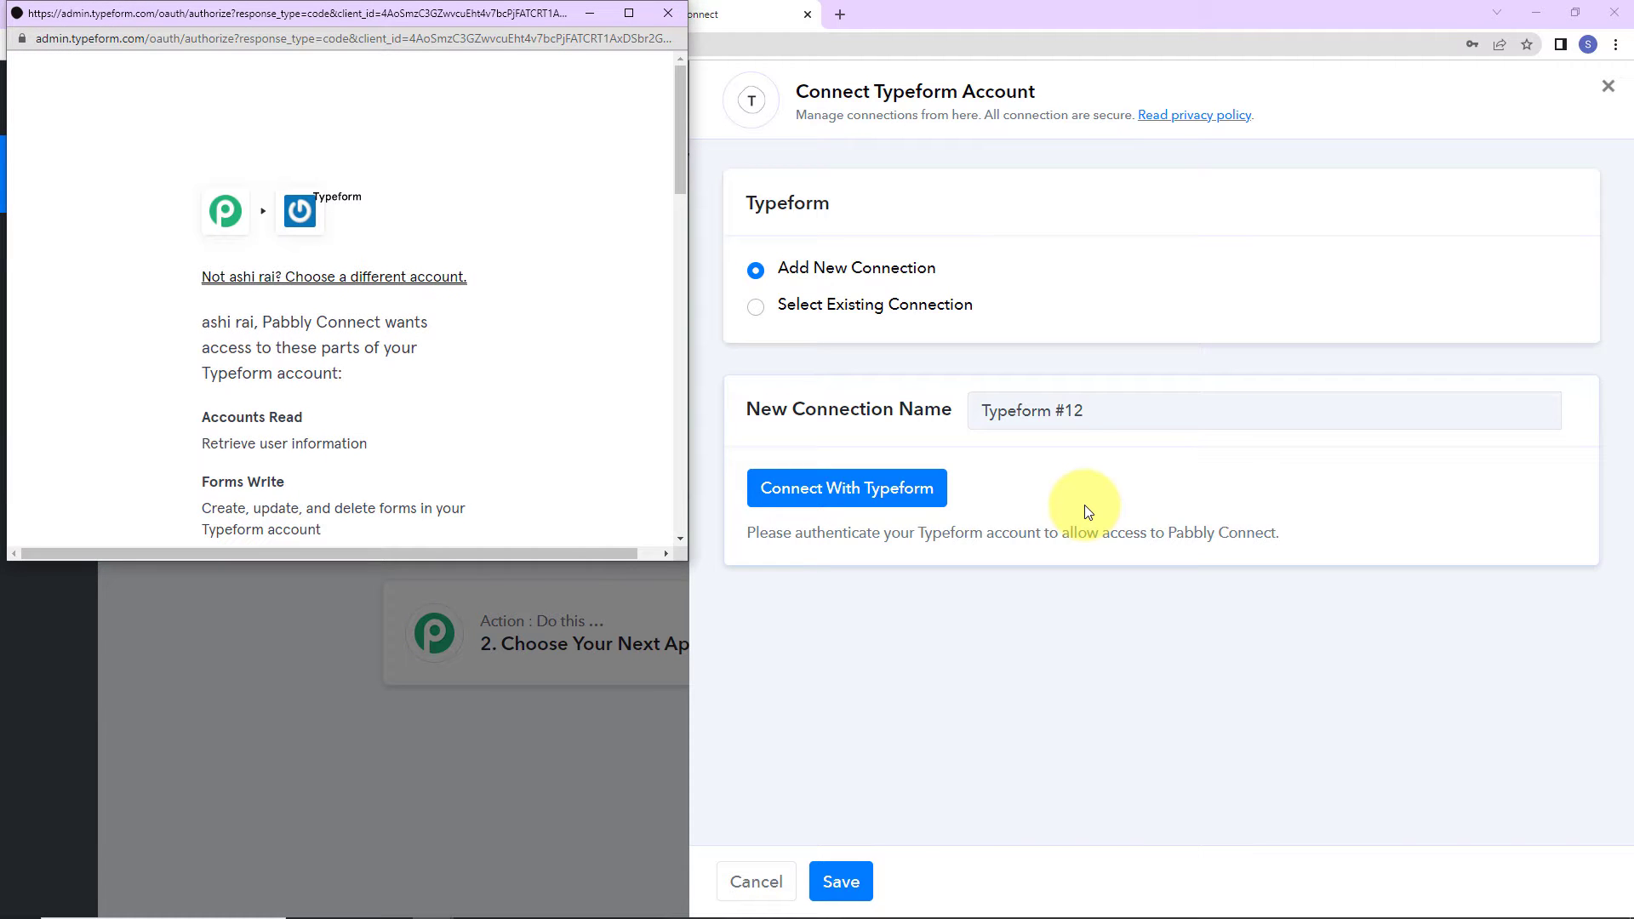
{"action": "scroll", "coordinate": [477, 415], "scroll_direction": "down", "scroll_amount": 10}
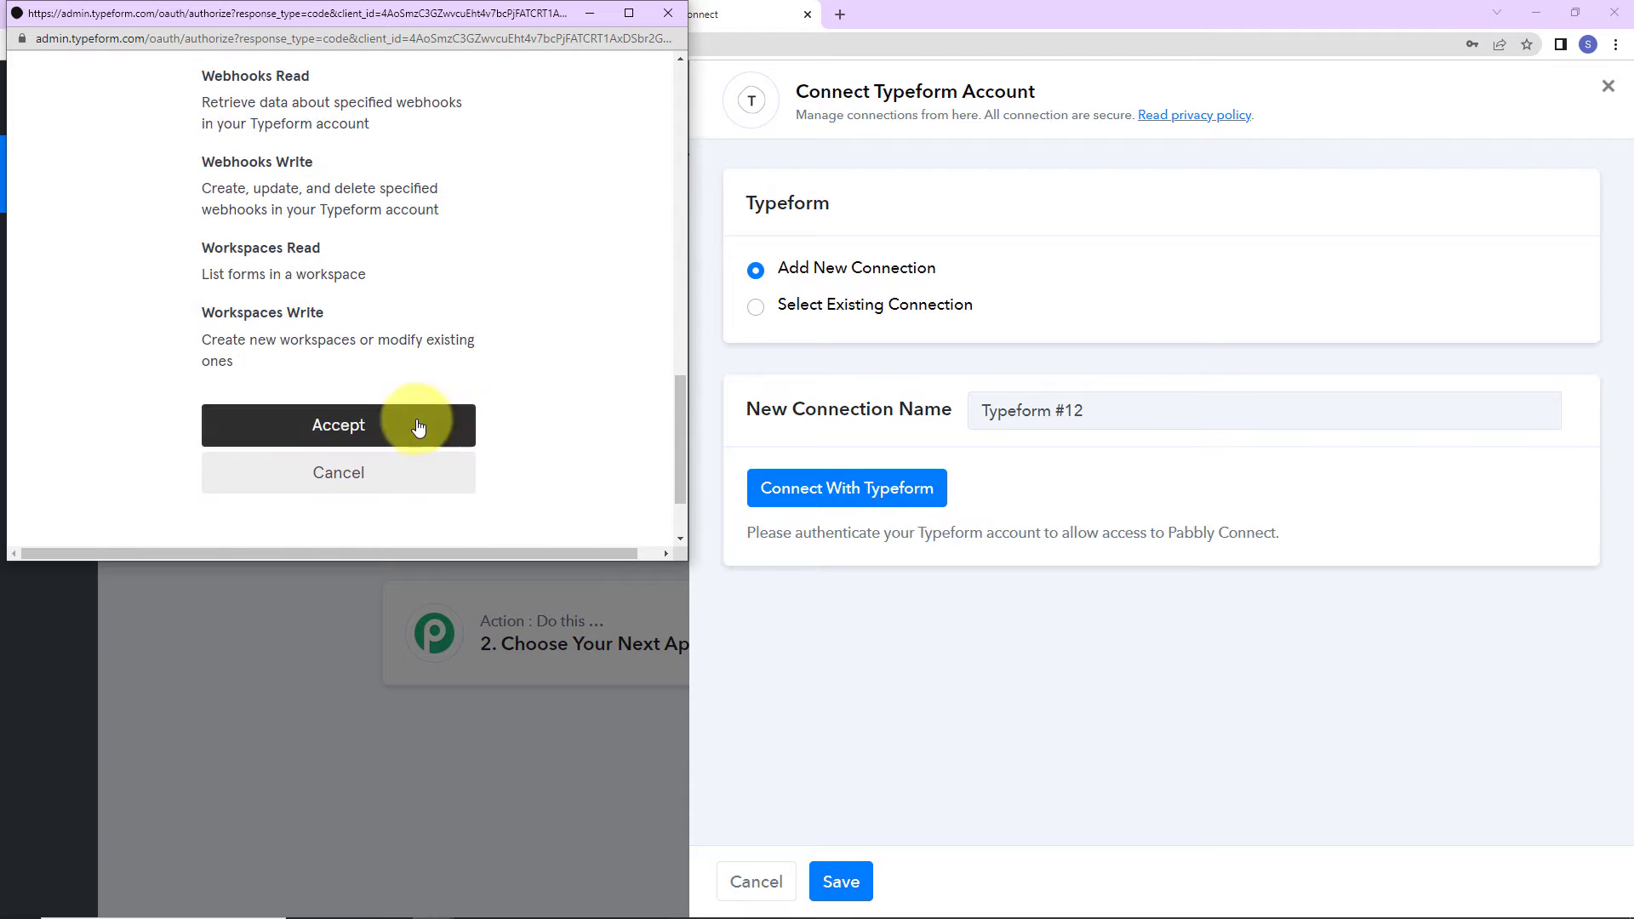
{"action": "left_click", "coordinate": [365, 436]}
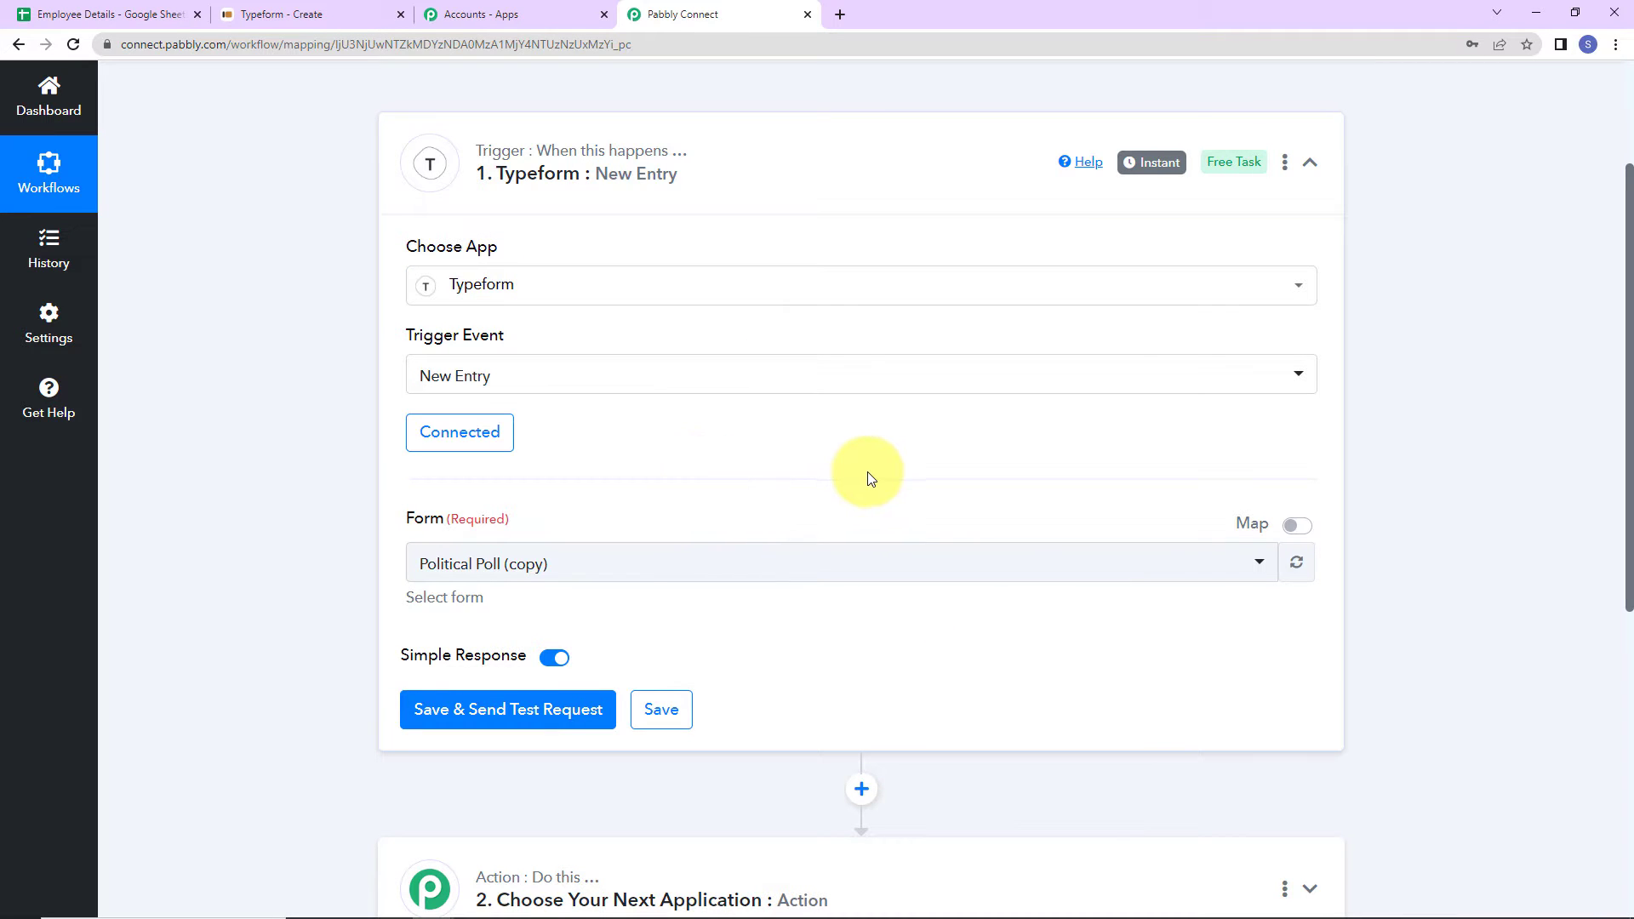
{"action": "scroll", "coordinate": [851, 477], "scroll_direction": "down", "scroll_amount": 2}
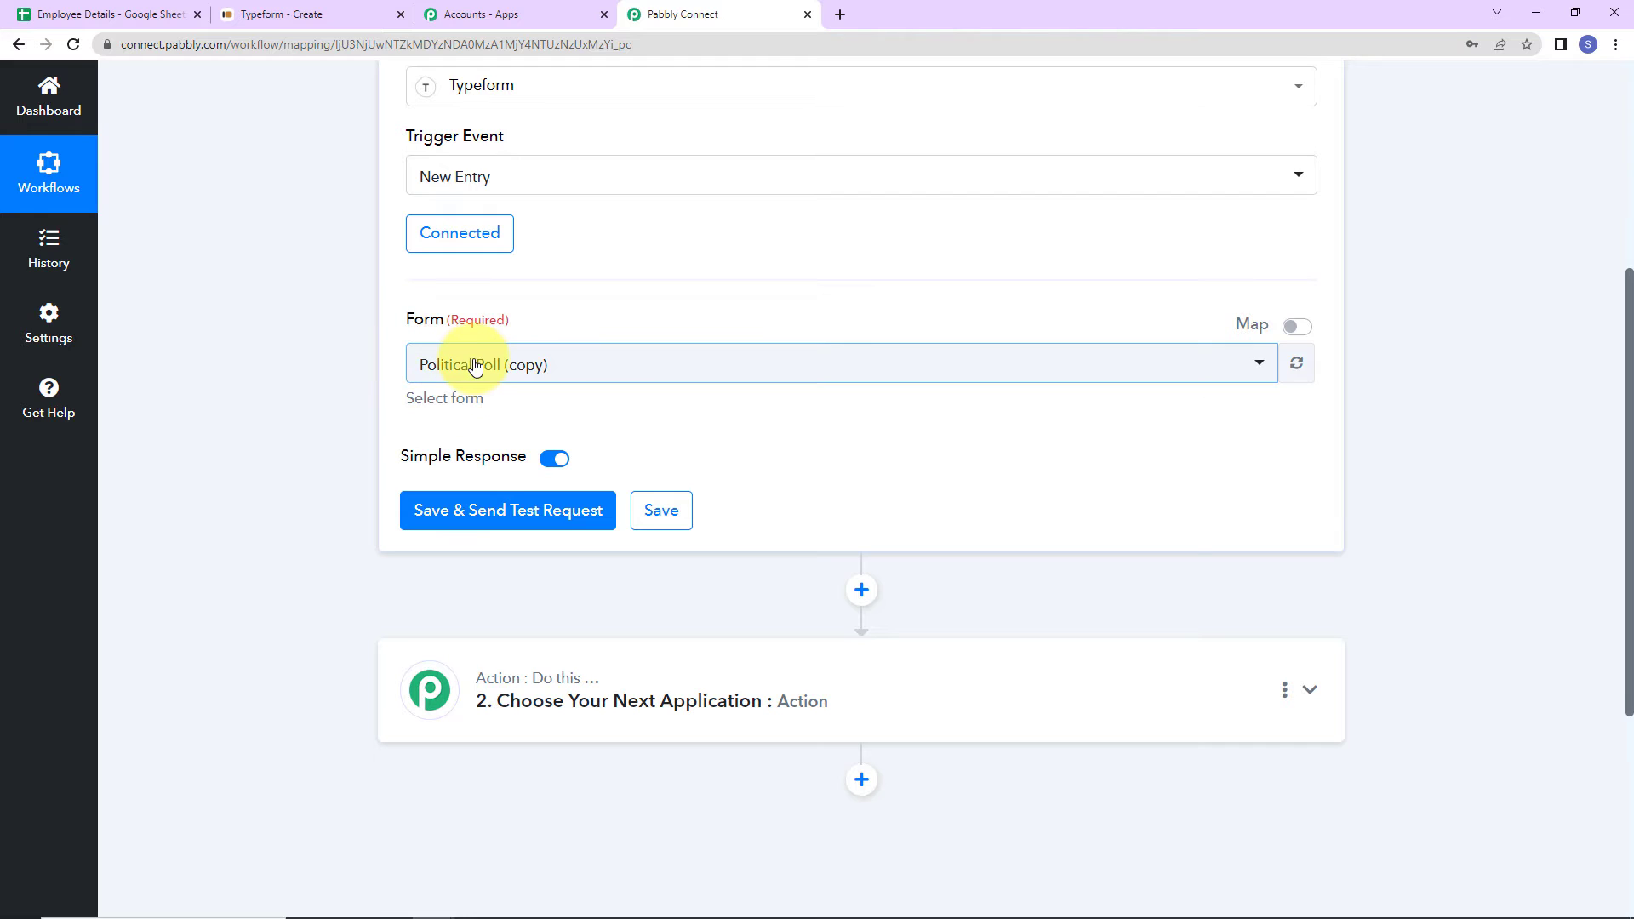
{"action": "left_click", "coordinate": [288, 16]}
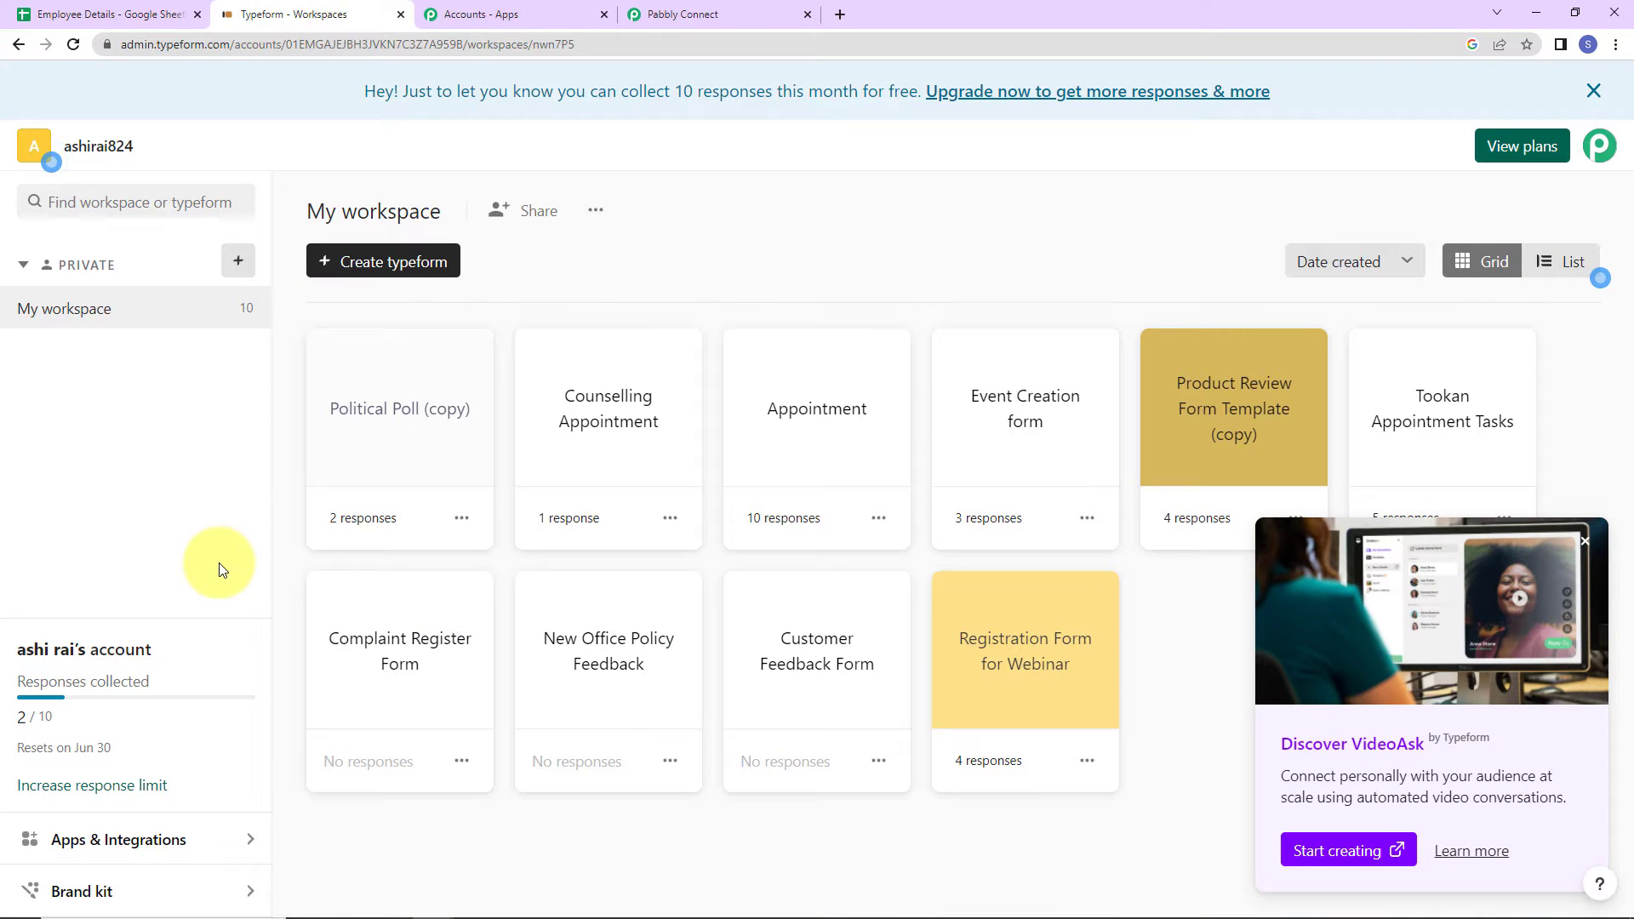
{"action": "left_click", "coordinate": [819, 433]}
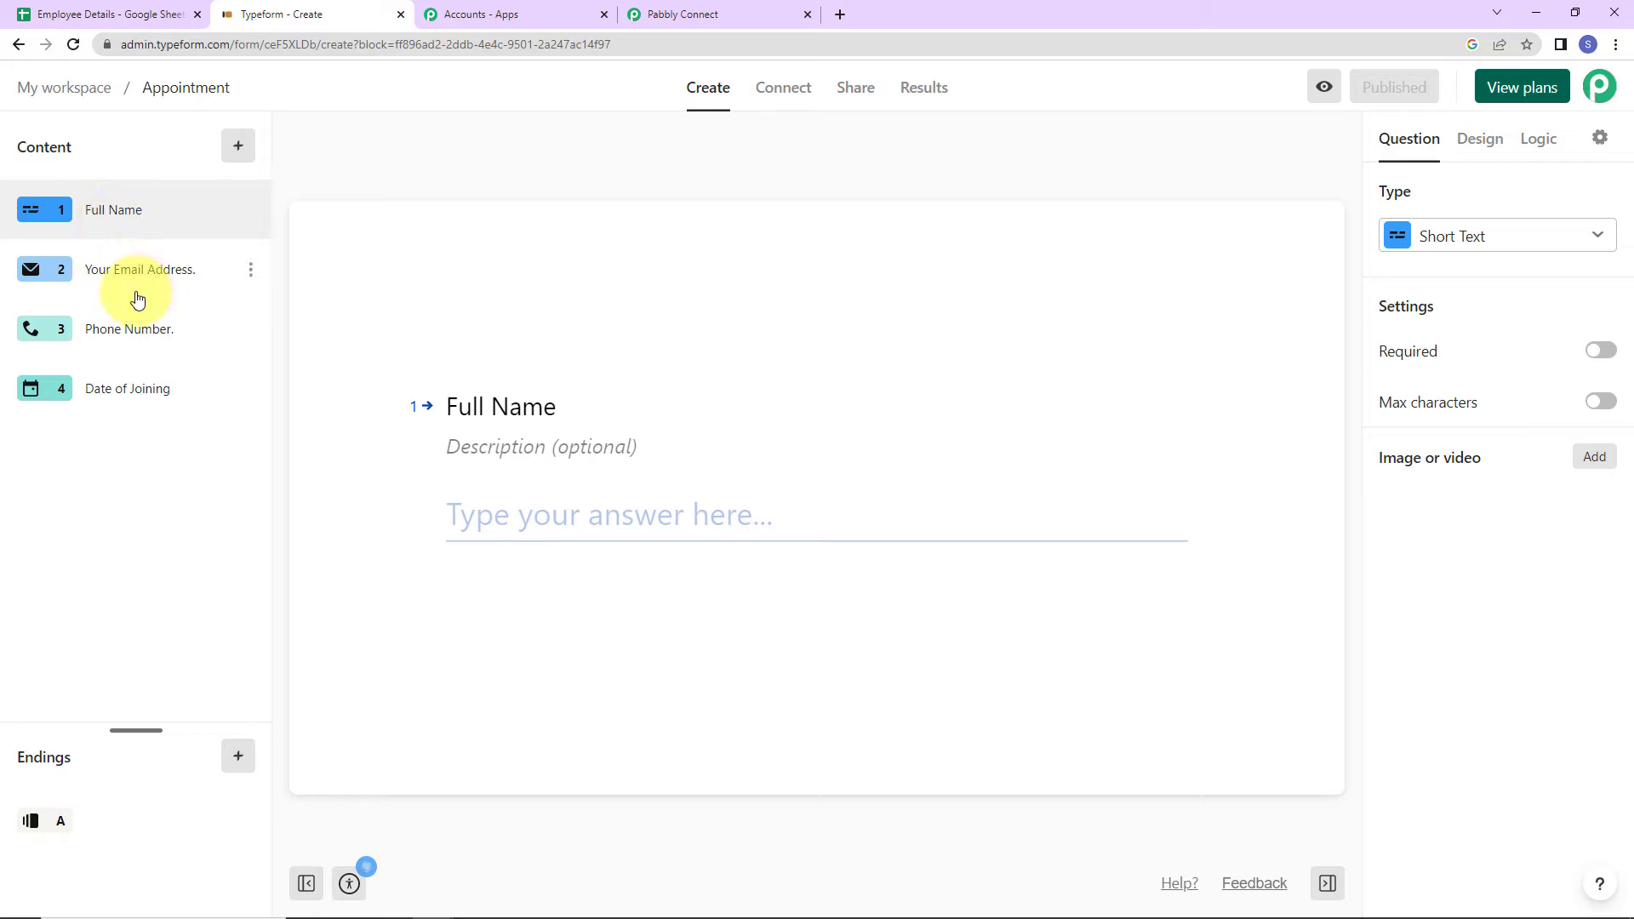
{"action": "left_click", "coordinate": [153, 417]}
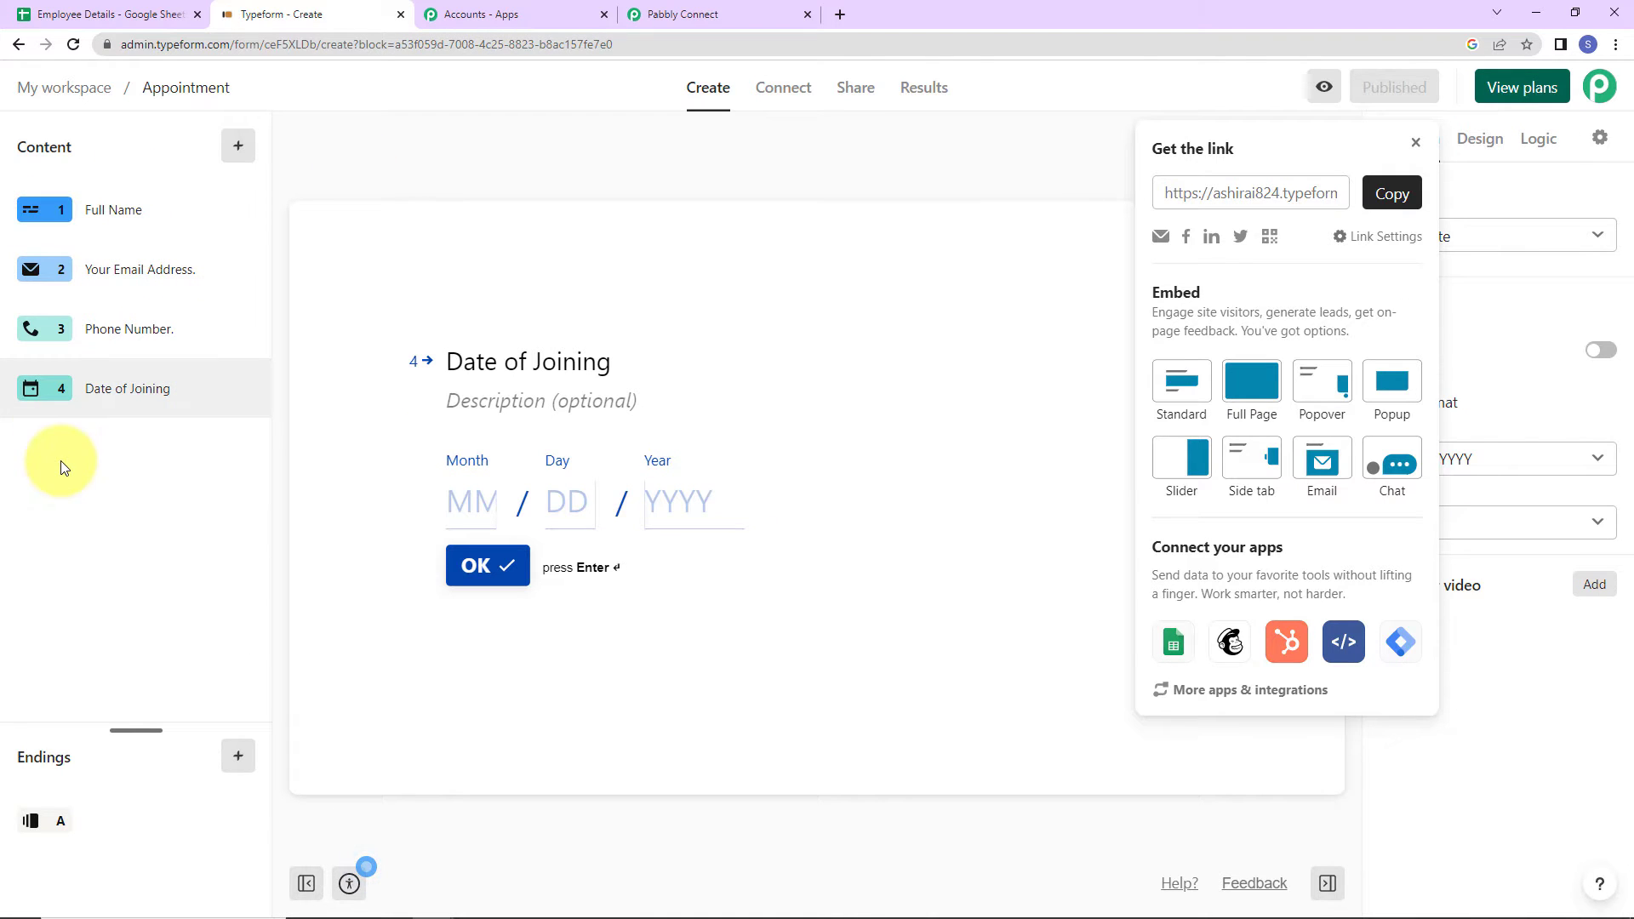
{"action": "left_click", "coordinate": [736, 17]}
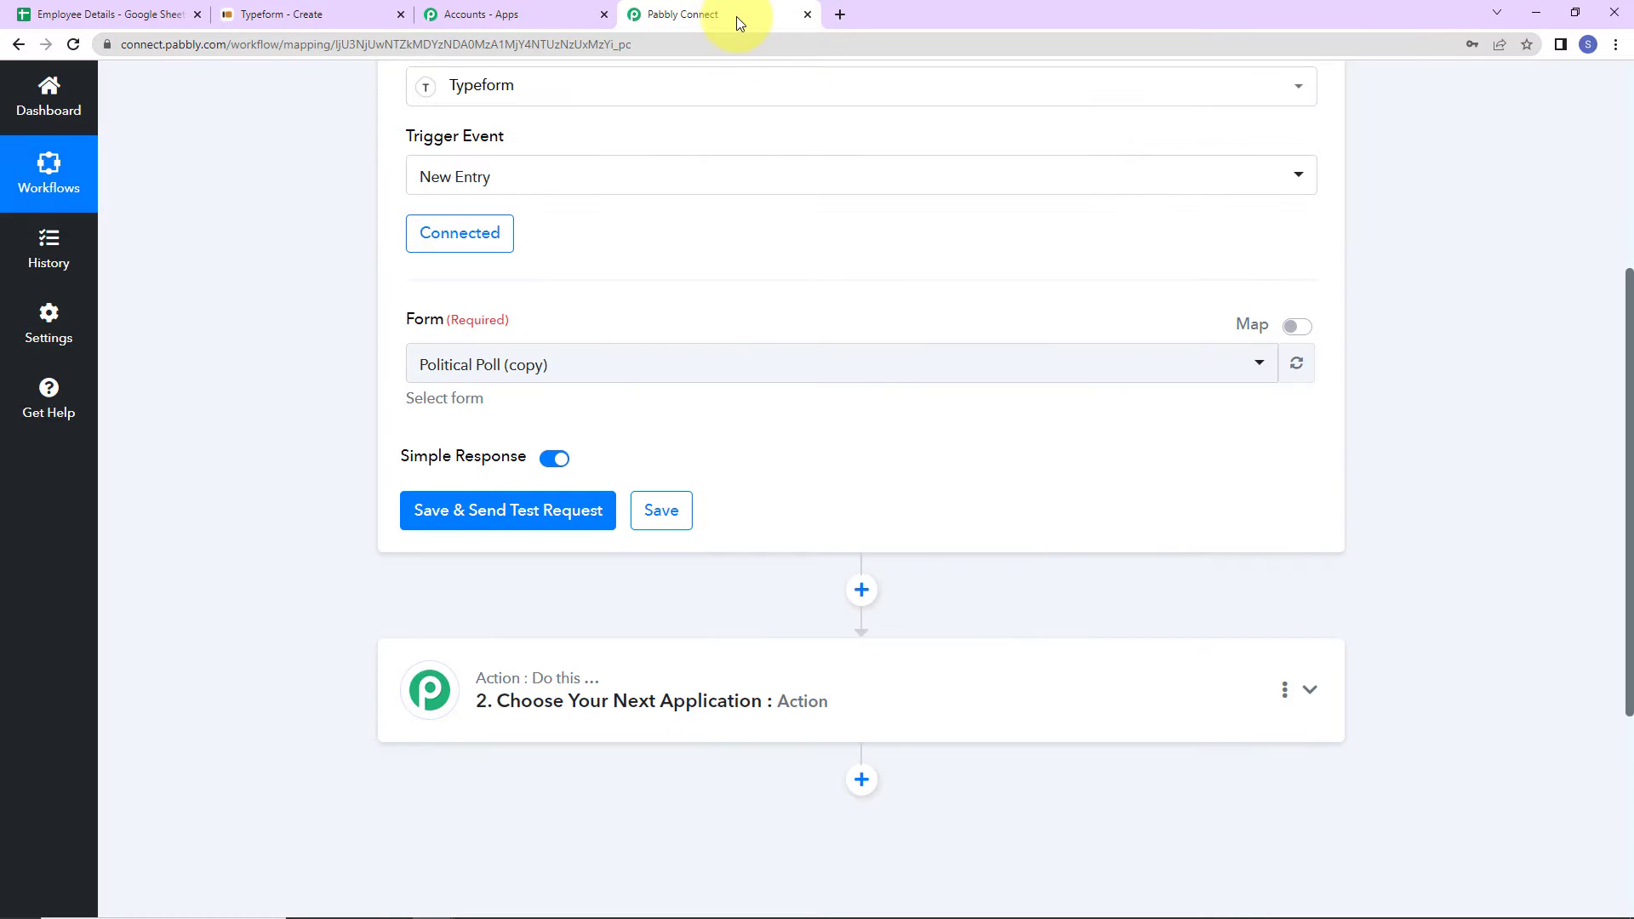
- Choose the Appointment form for the trigger, then save and send a test request
{"action": "left_click", "coordinate": [584, 364]}
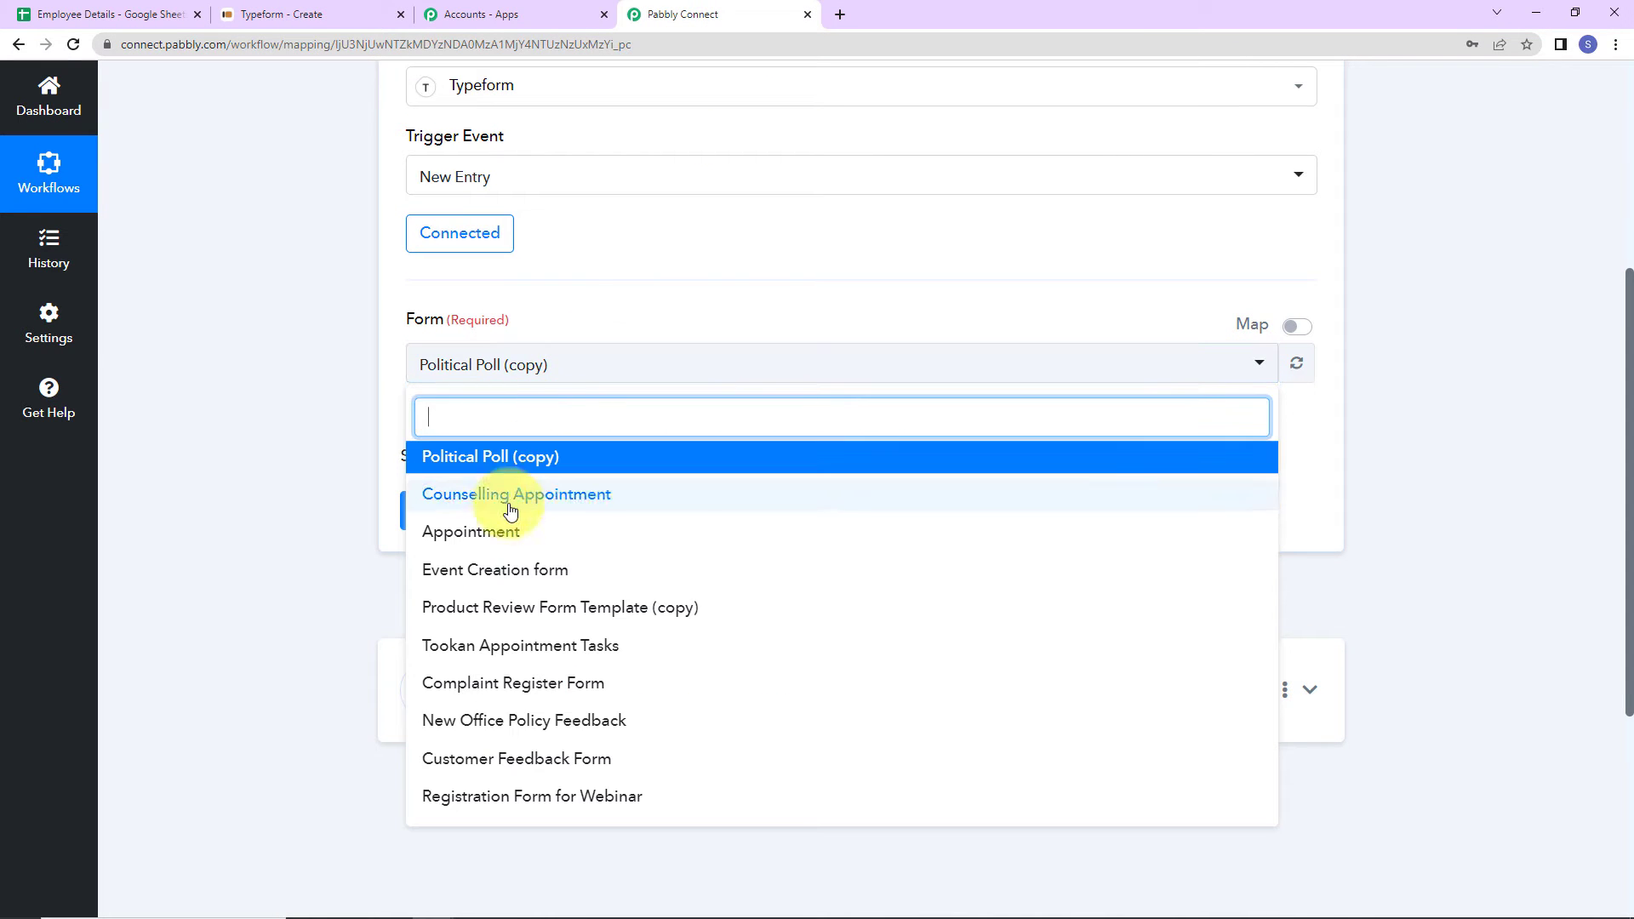
{"action": "left_click", "coordinate": [493, 528]}
{"action": "left_click", "coordinate": [472, 509]}
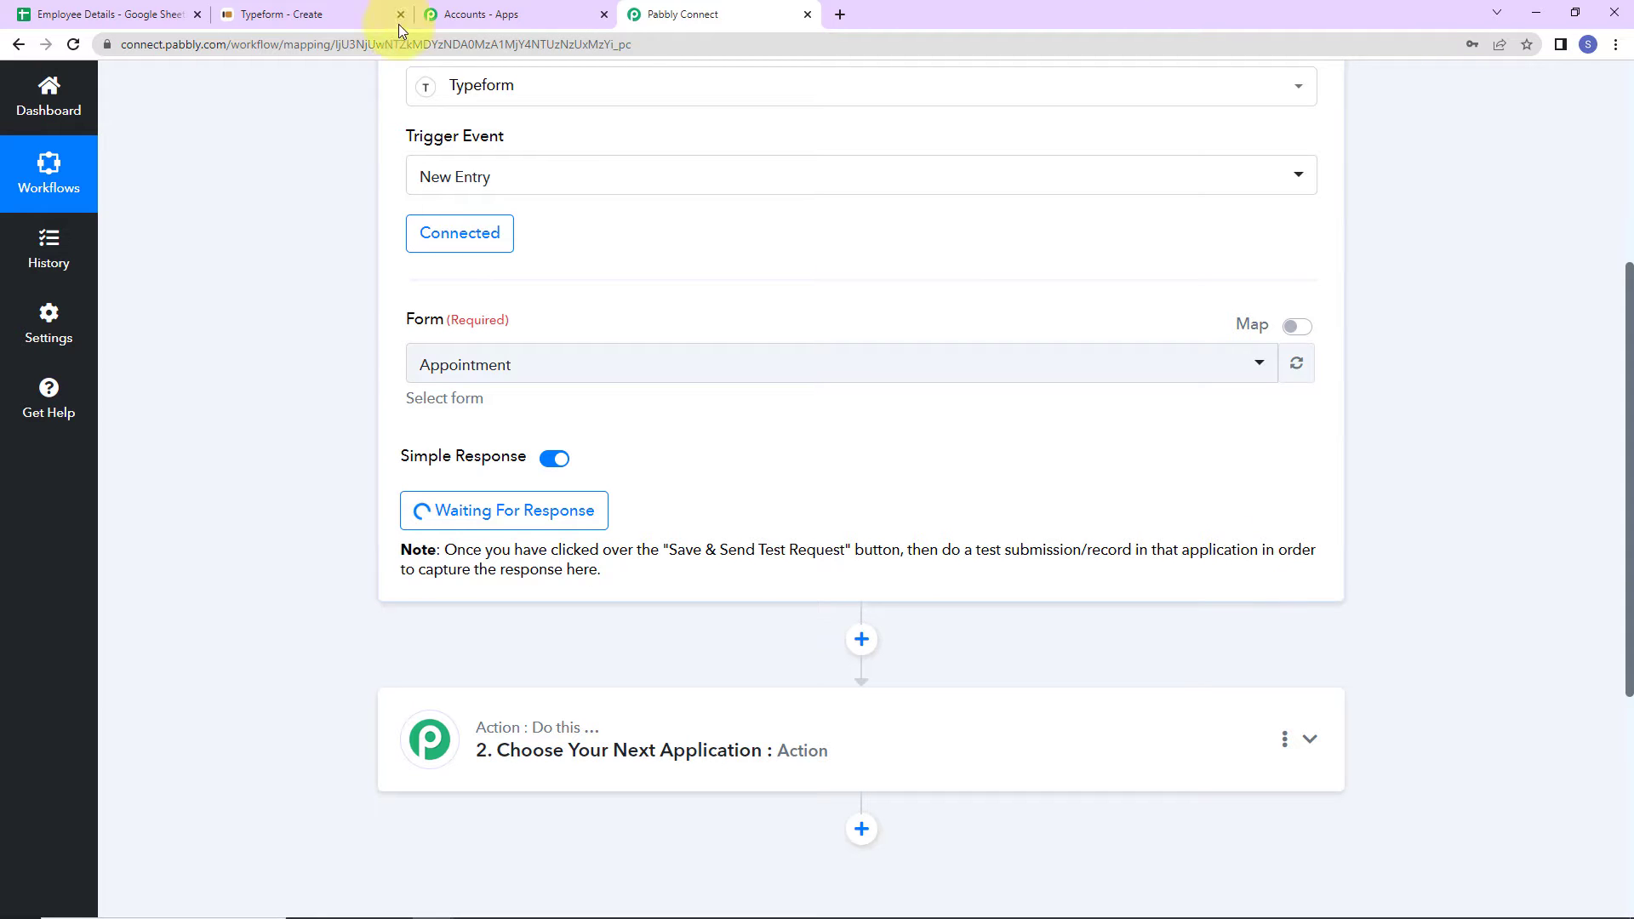
- Copy the Appointment form's public link from Typeform and open the live form in a new tab
{"action": "left_click", "coordinate": [273, 15]}
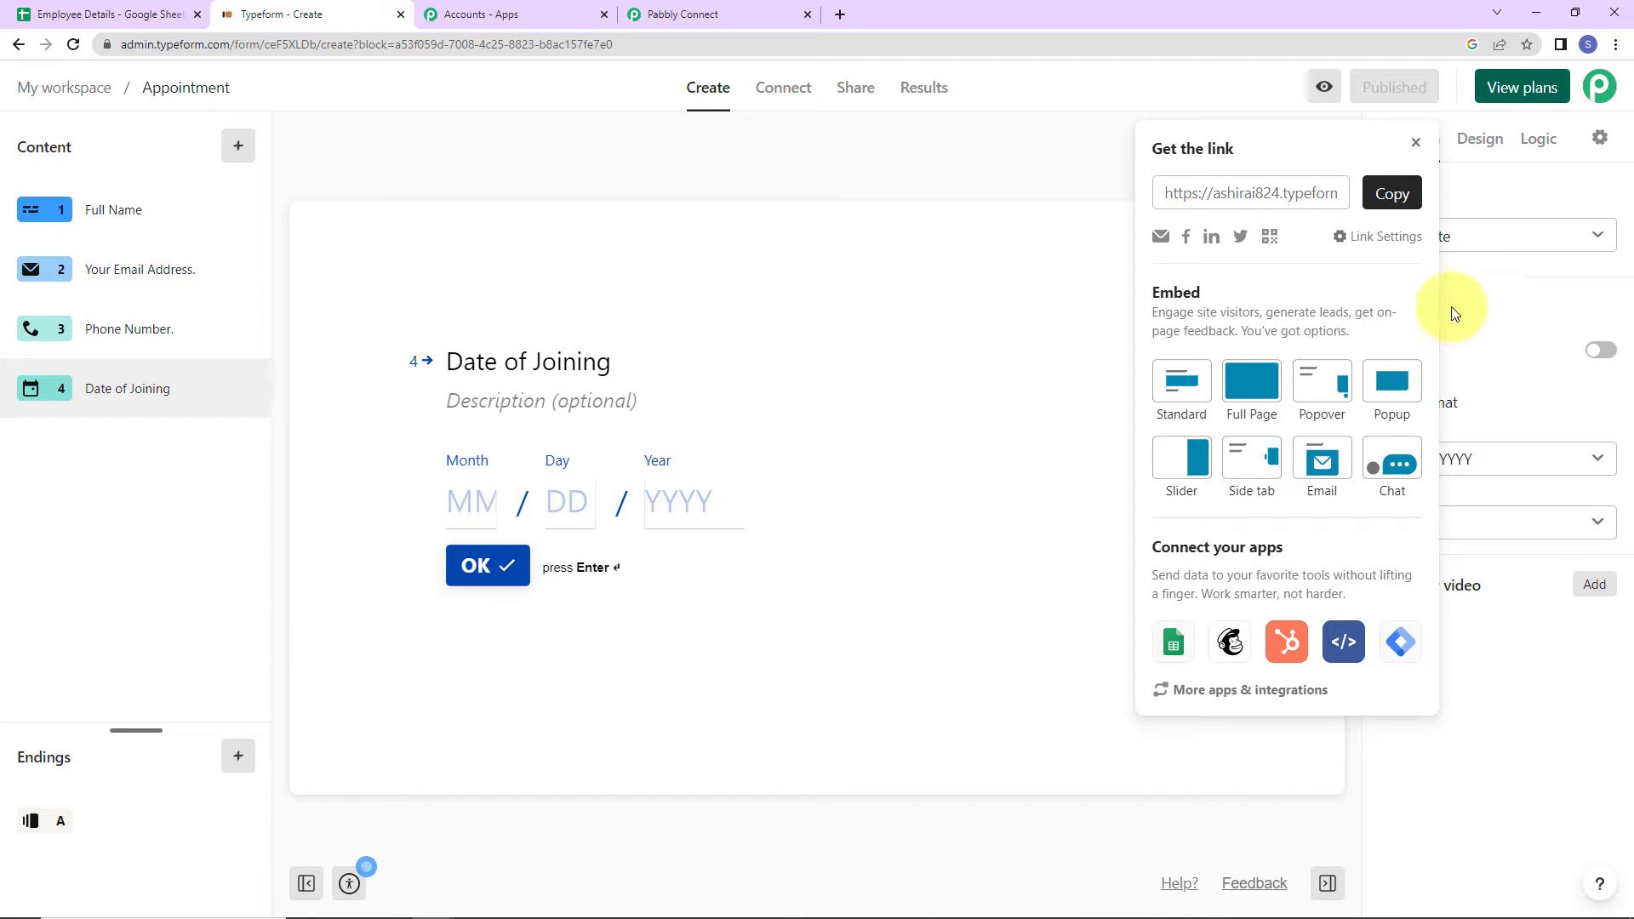
{"action": "left_click", "coordinate": [1384, 195]}
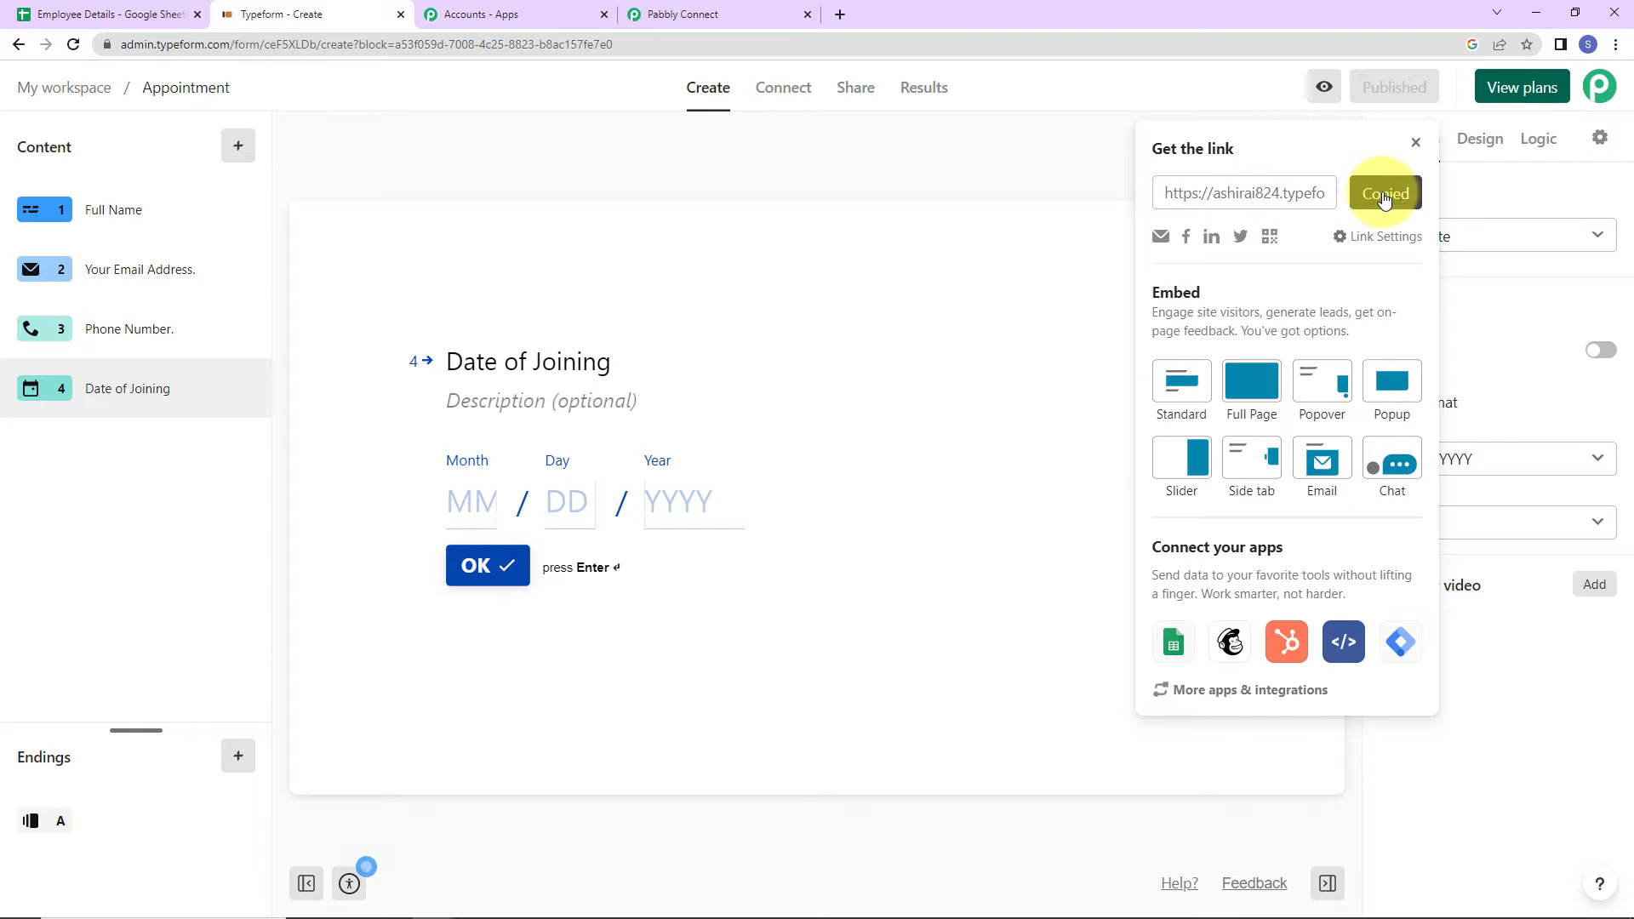
{"action": "left_click", "coordinate": [841, 15]}
{"action": "key", "text": "ctrl+v"}
{"action": "key", "text": "Return"}
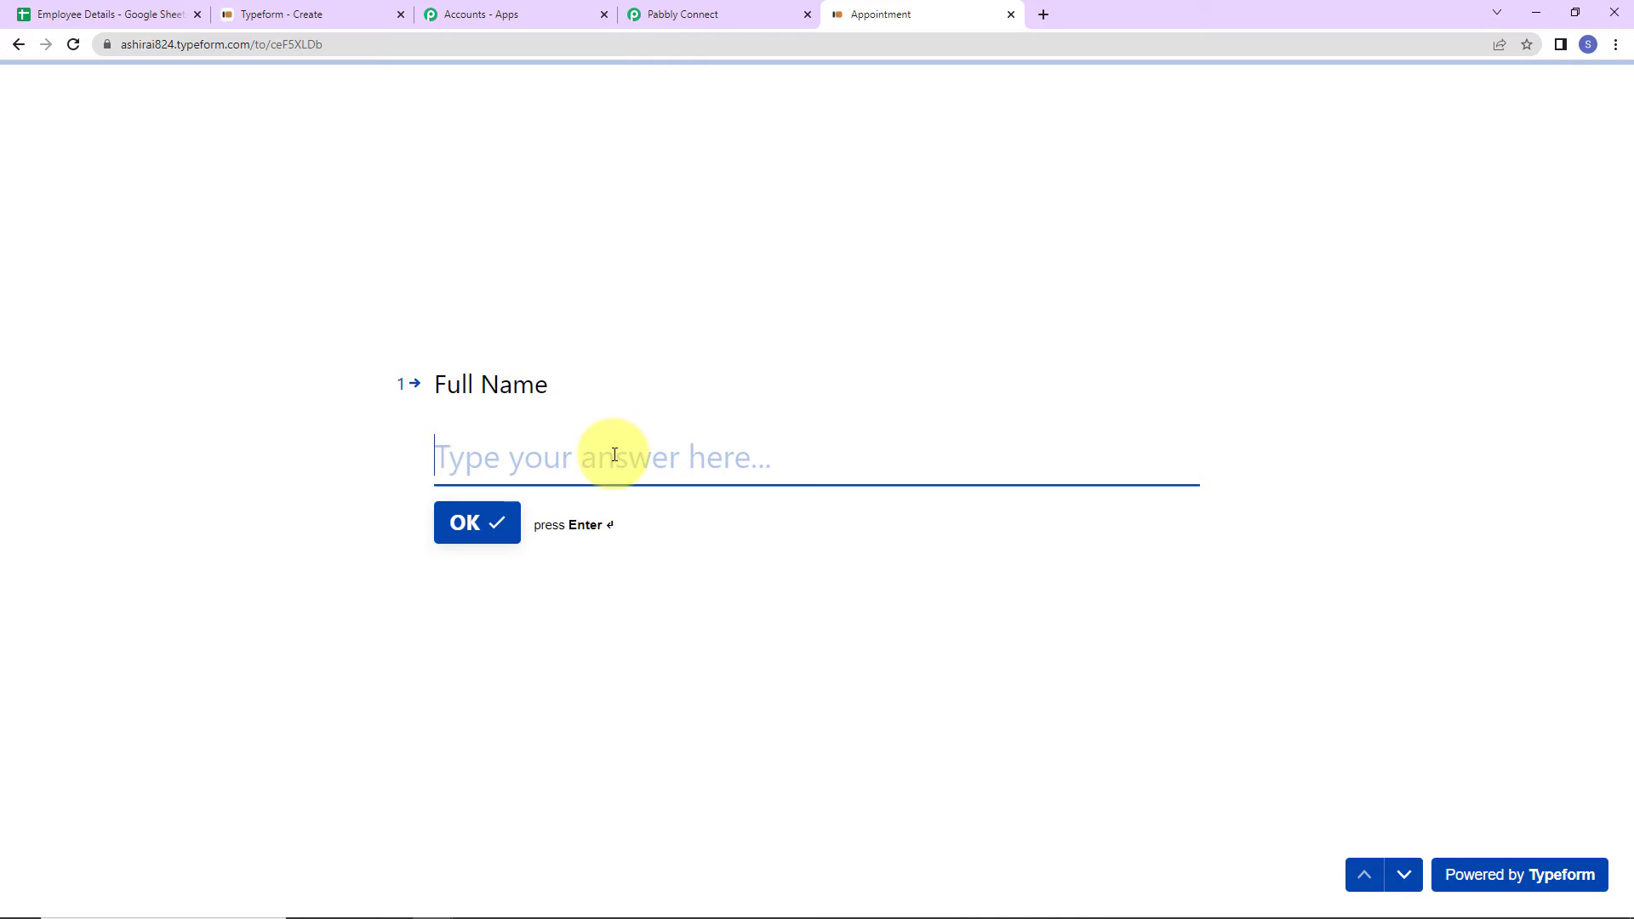
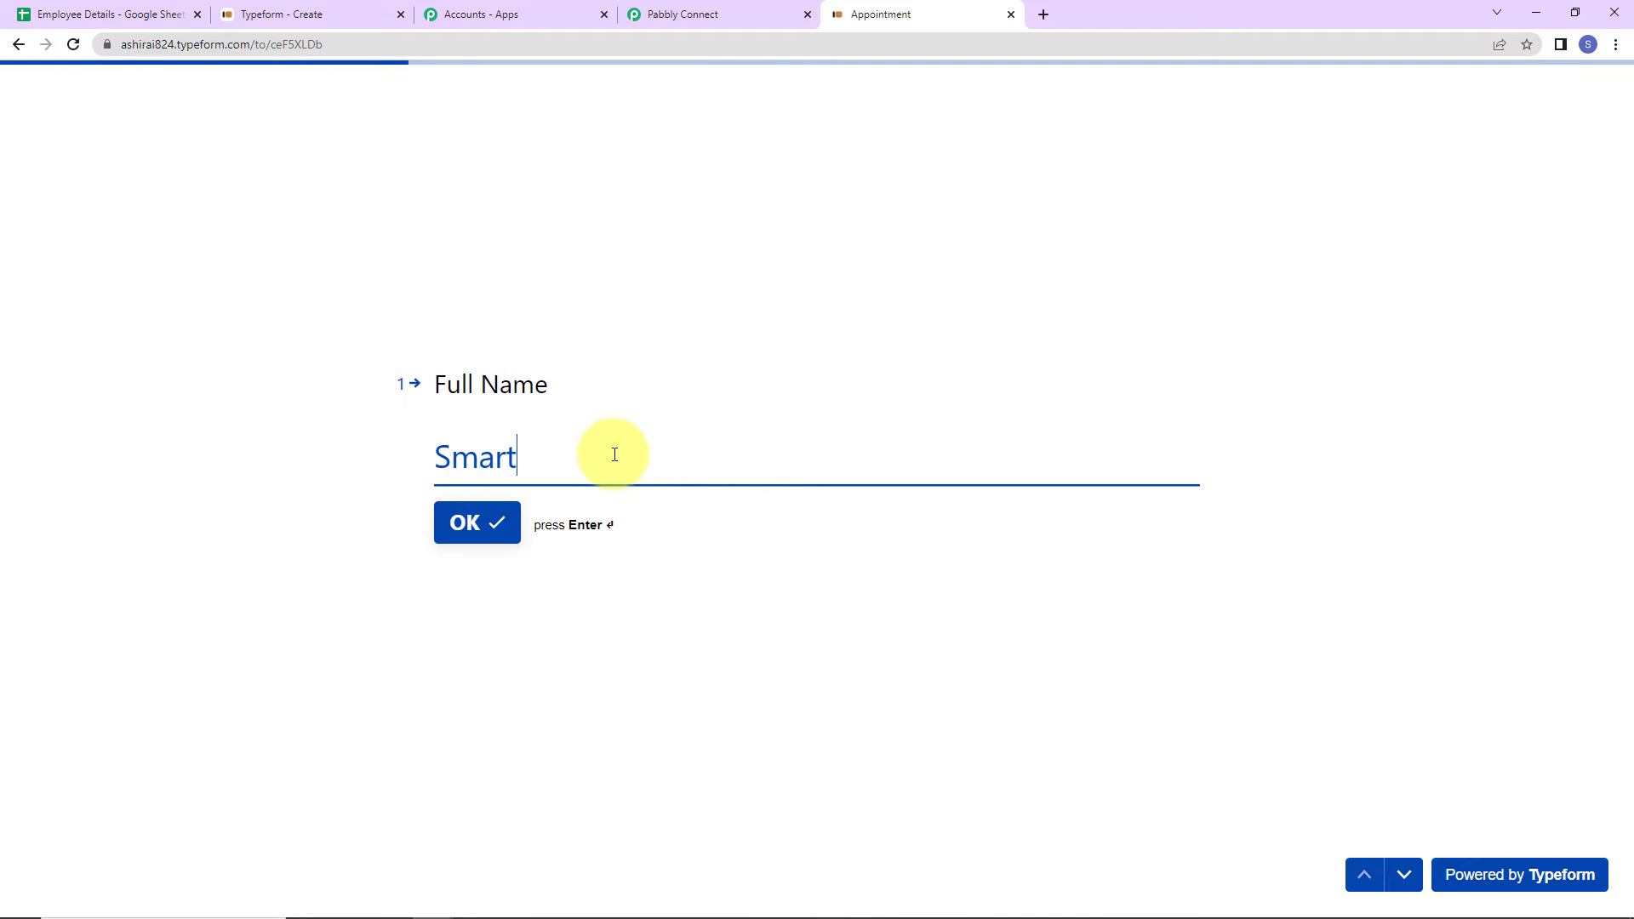
- Enter a sample full name, email and phone number, set joining date 05/11/2023, and submit
{"action": "key", "text": "Return"}
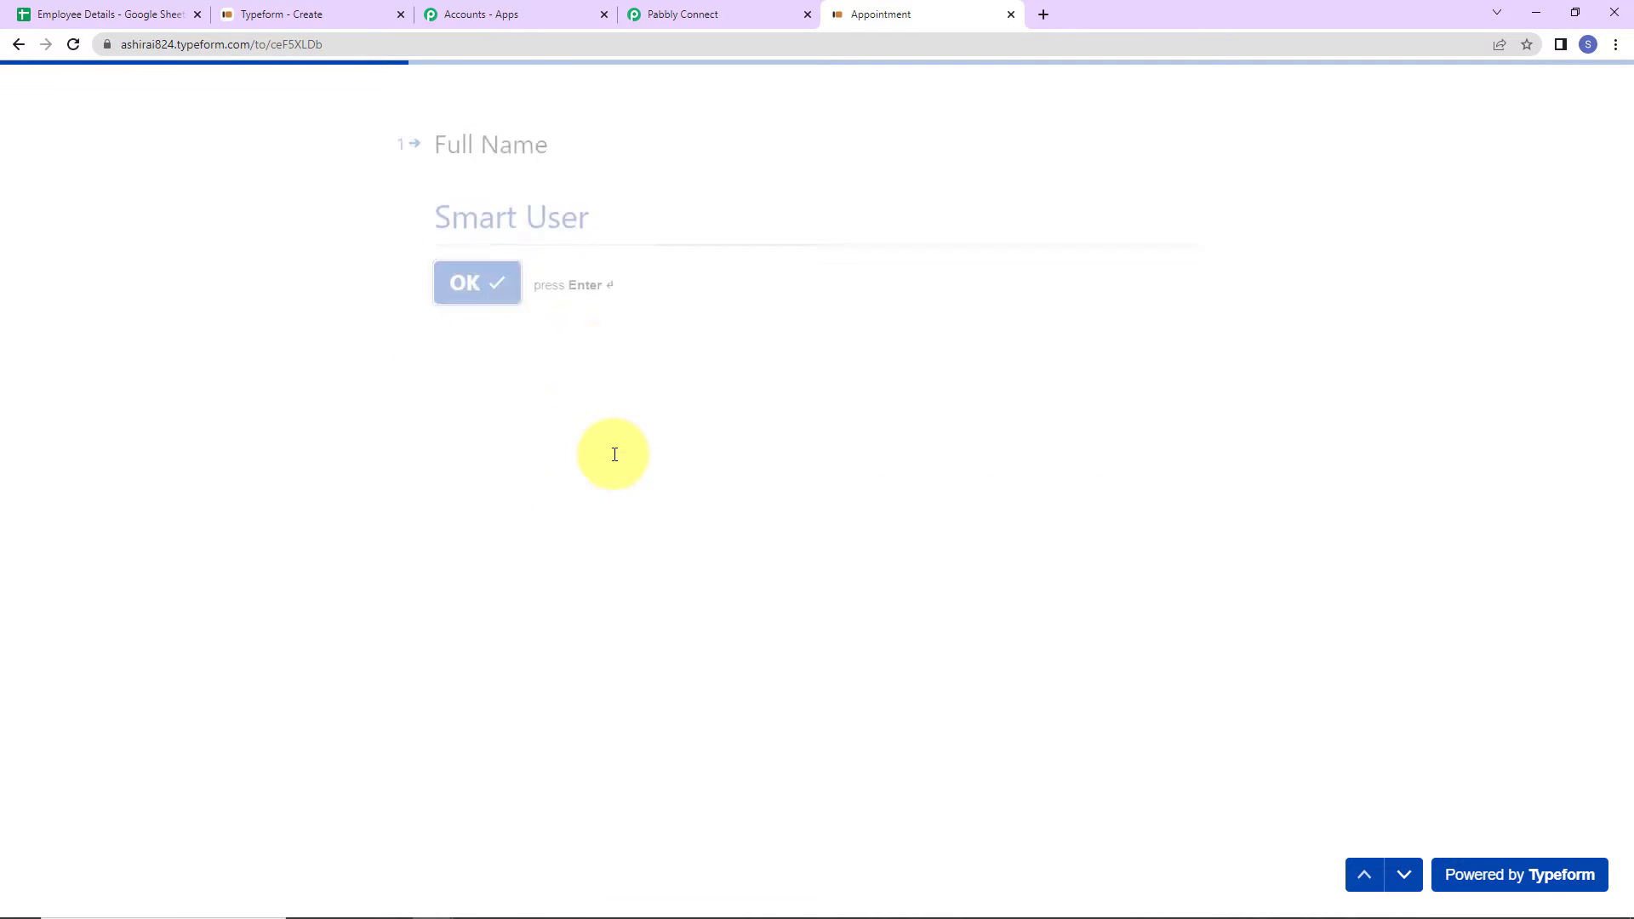
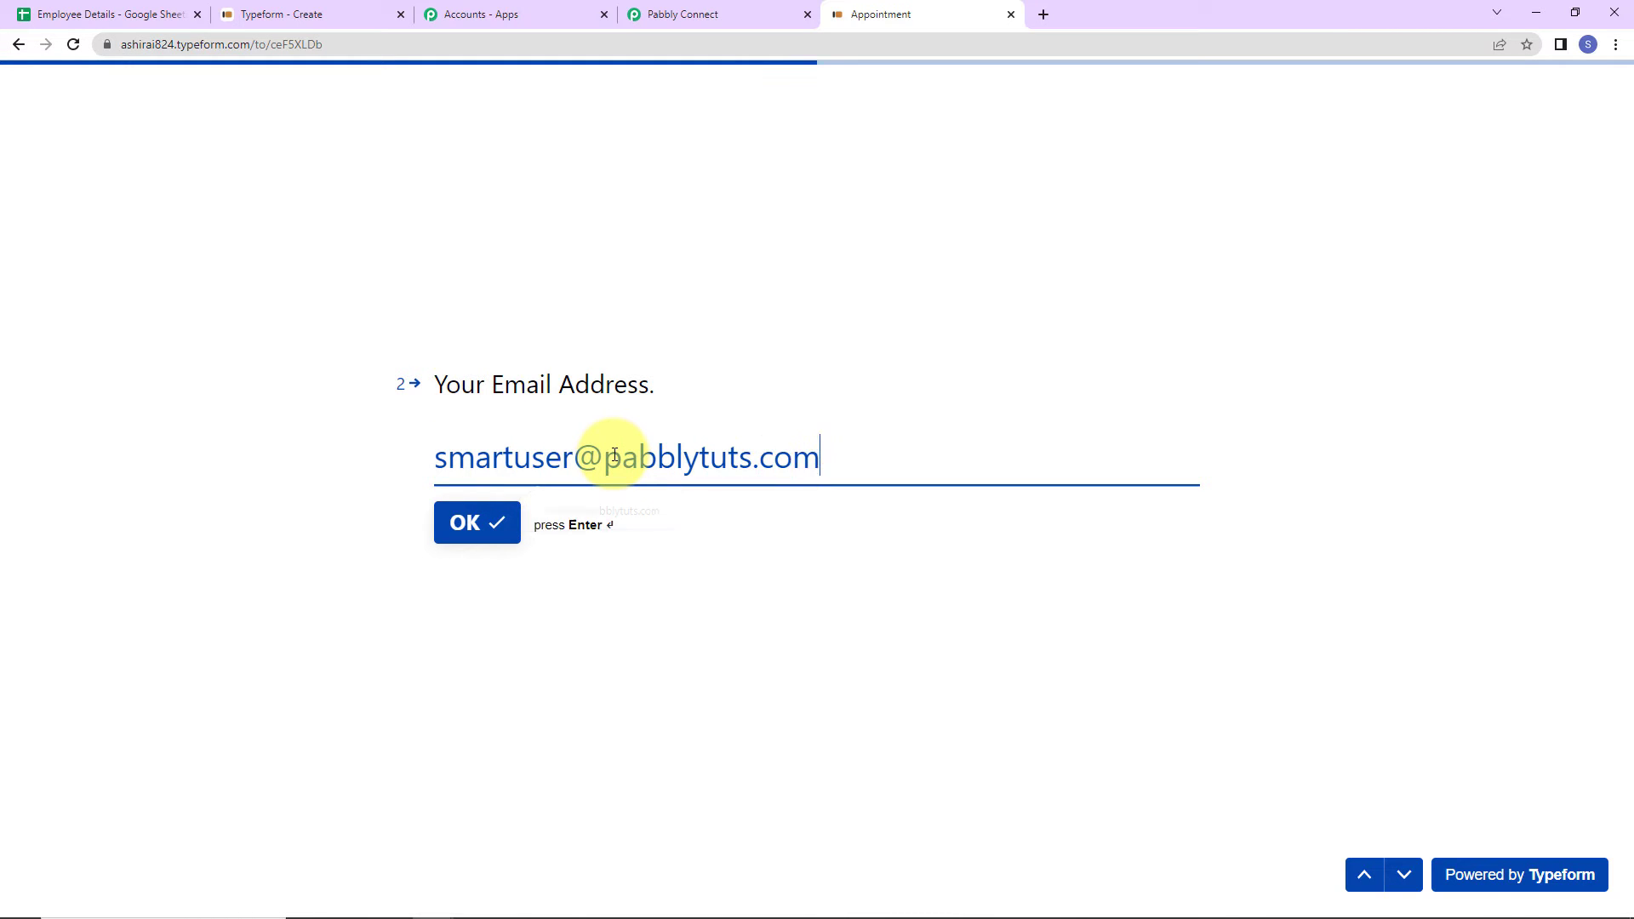
{"action": "key", "text": "Return"}
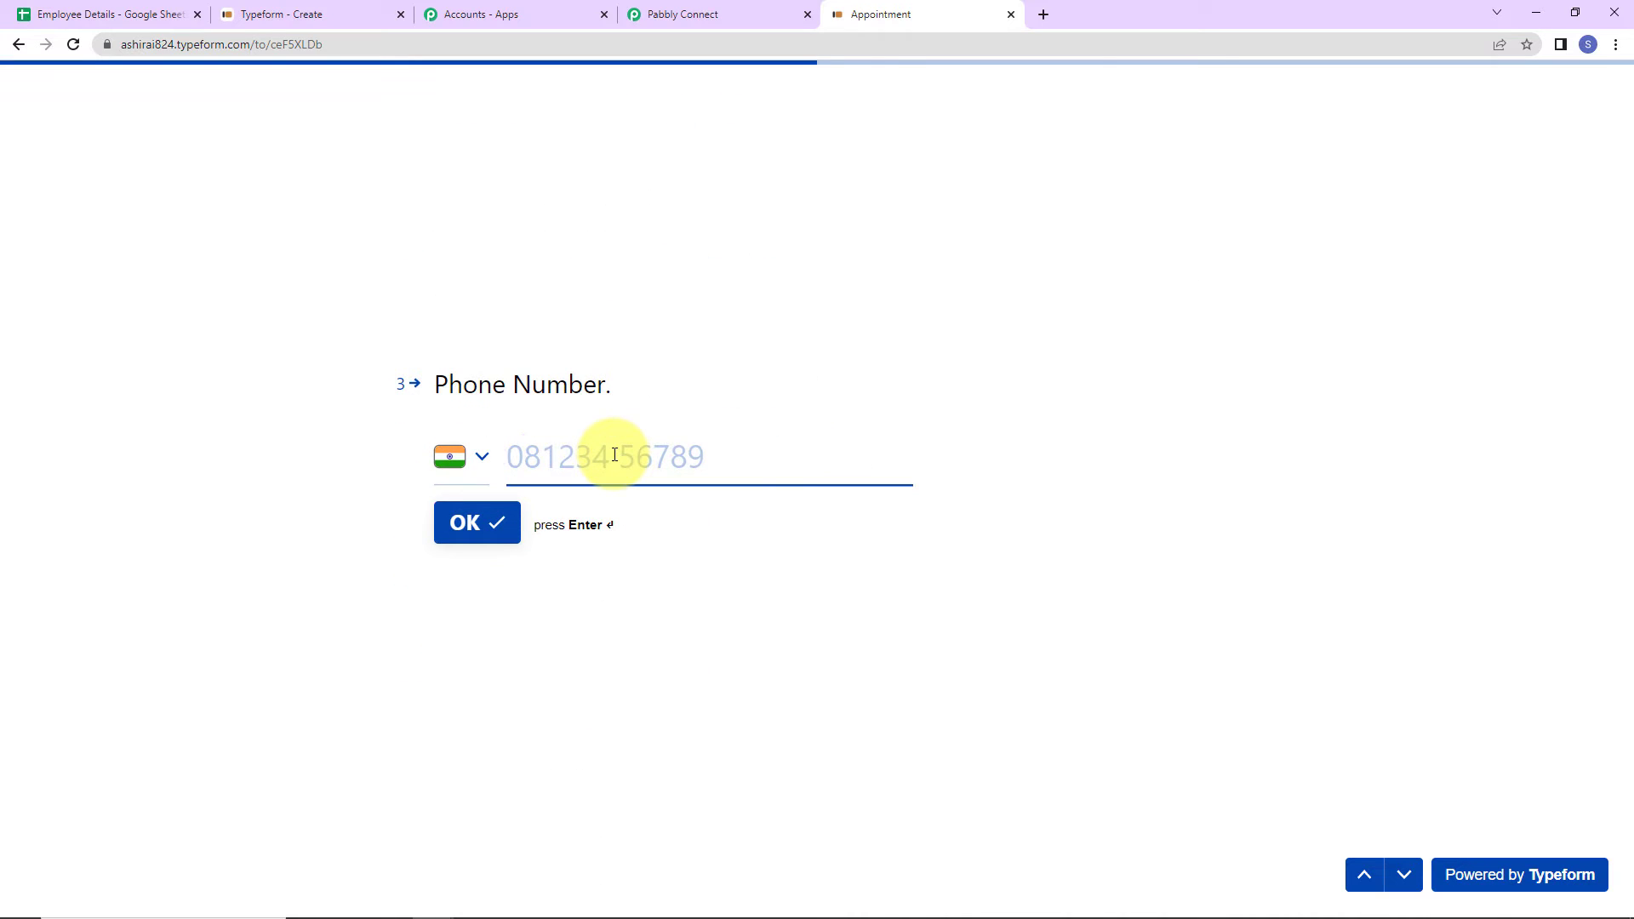
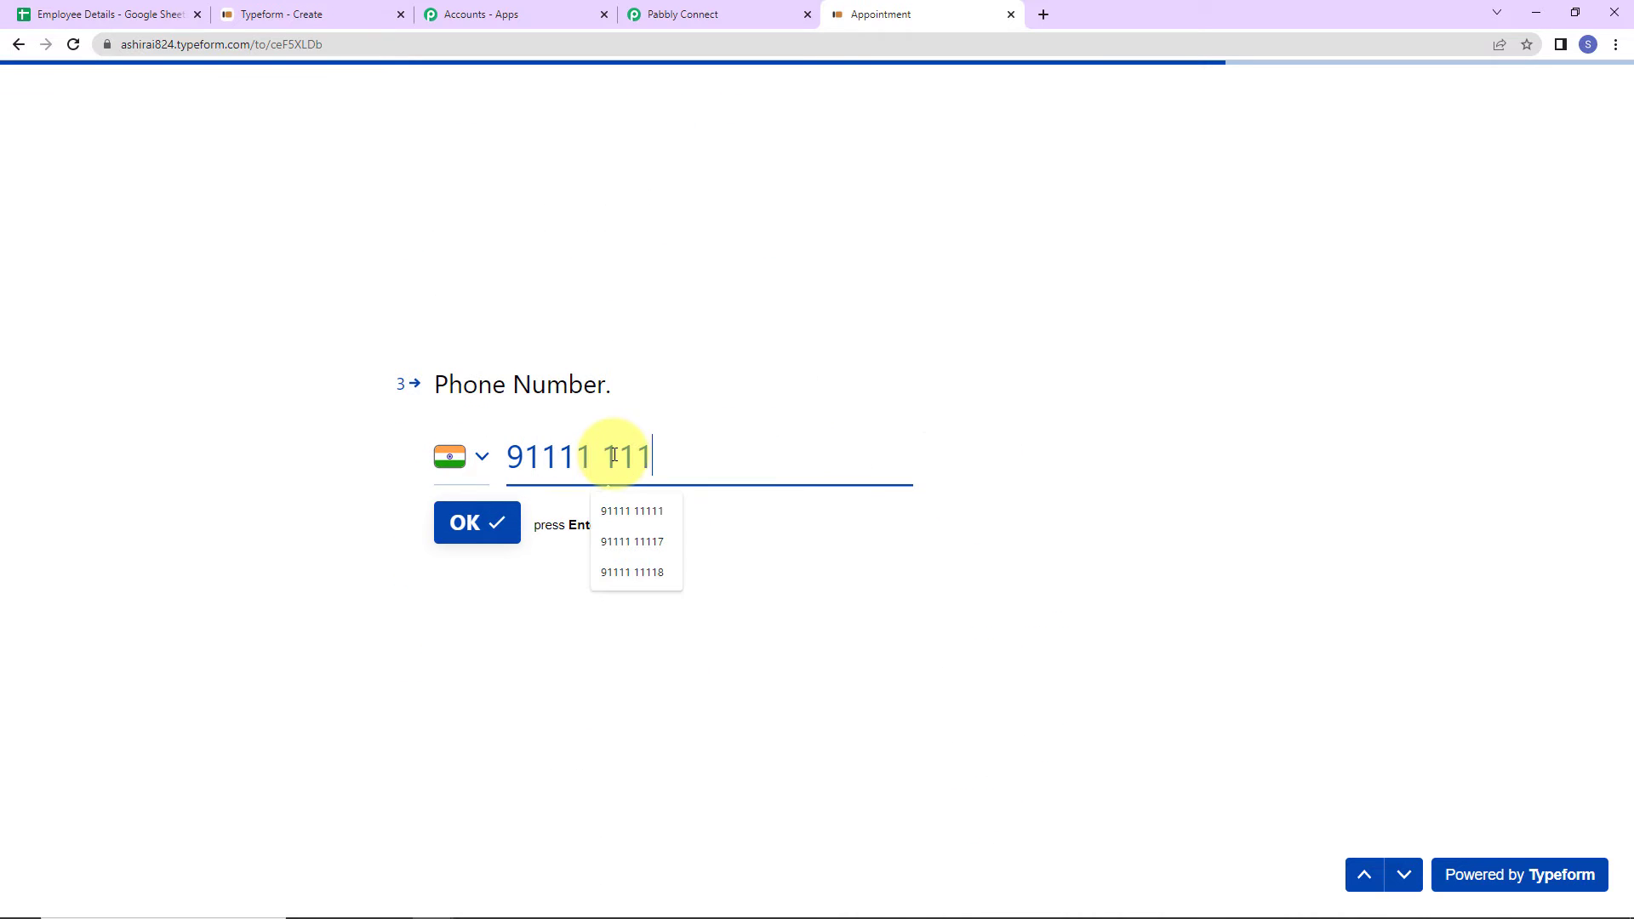
{"action": "key", "text": "Return"}
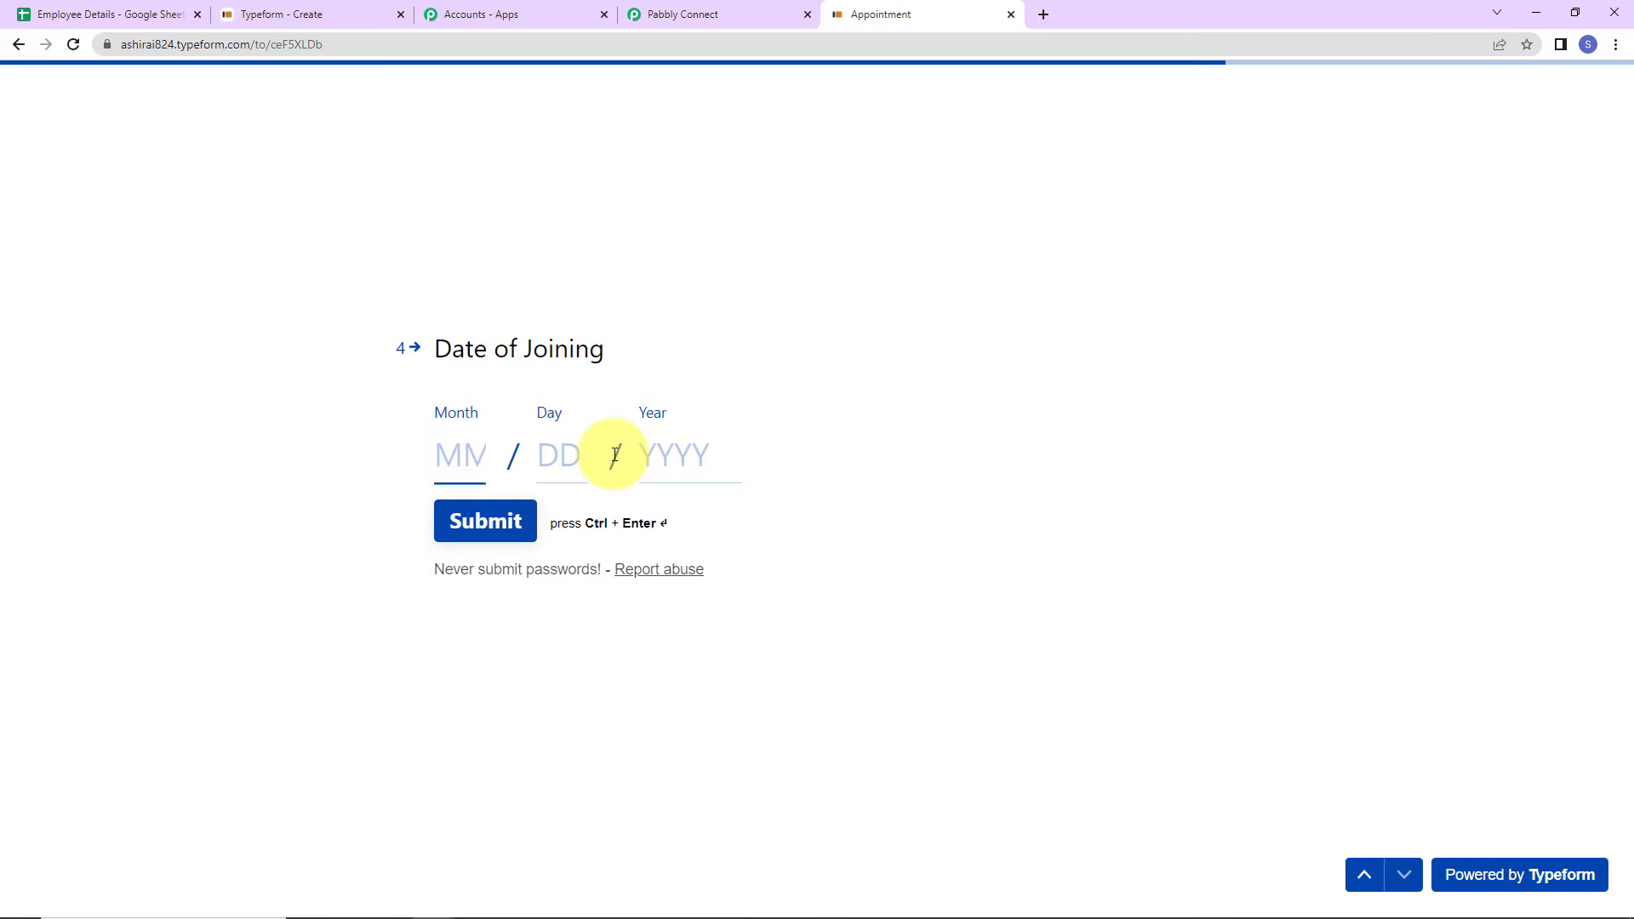
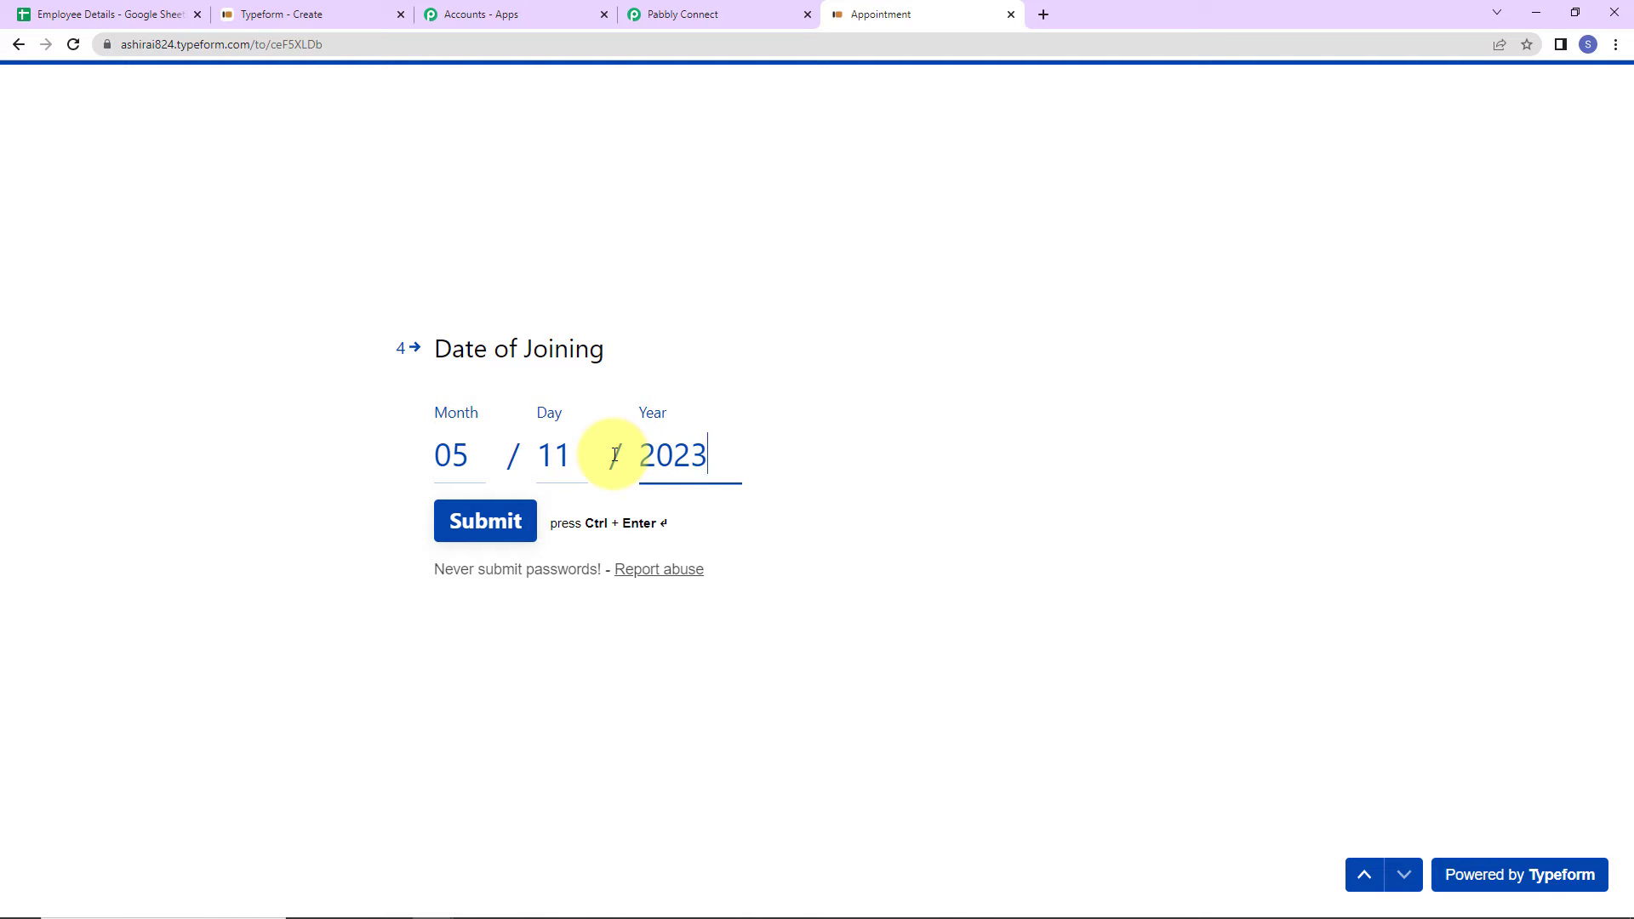
{"action": "left_click", "coordinate": [511, 521]}
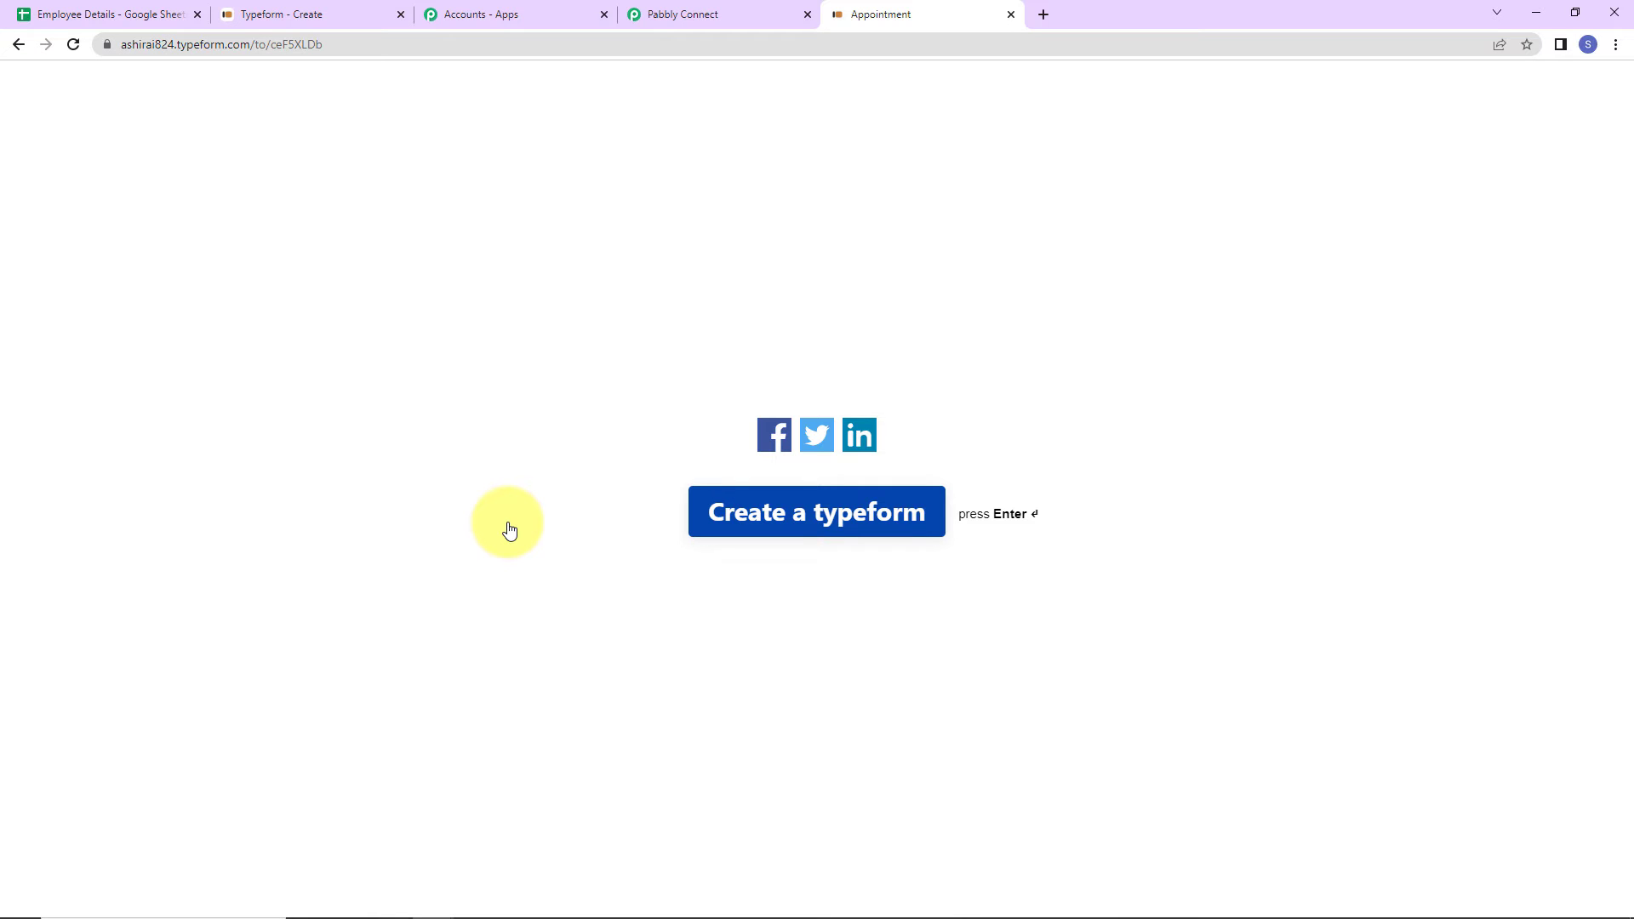
- Review the captured Typeform response with the 2023-05-11 joining date, comparing against the Employee Details sheet
{"action": "left_click", "coordinate": [692, 13]}
{"action": "scroll", "coordinate": [1406, 555], "scroll_direction": "down", "scroll_amount": 5}
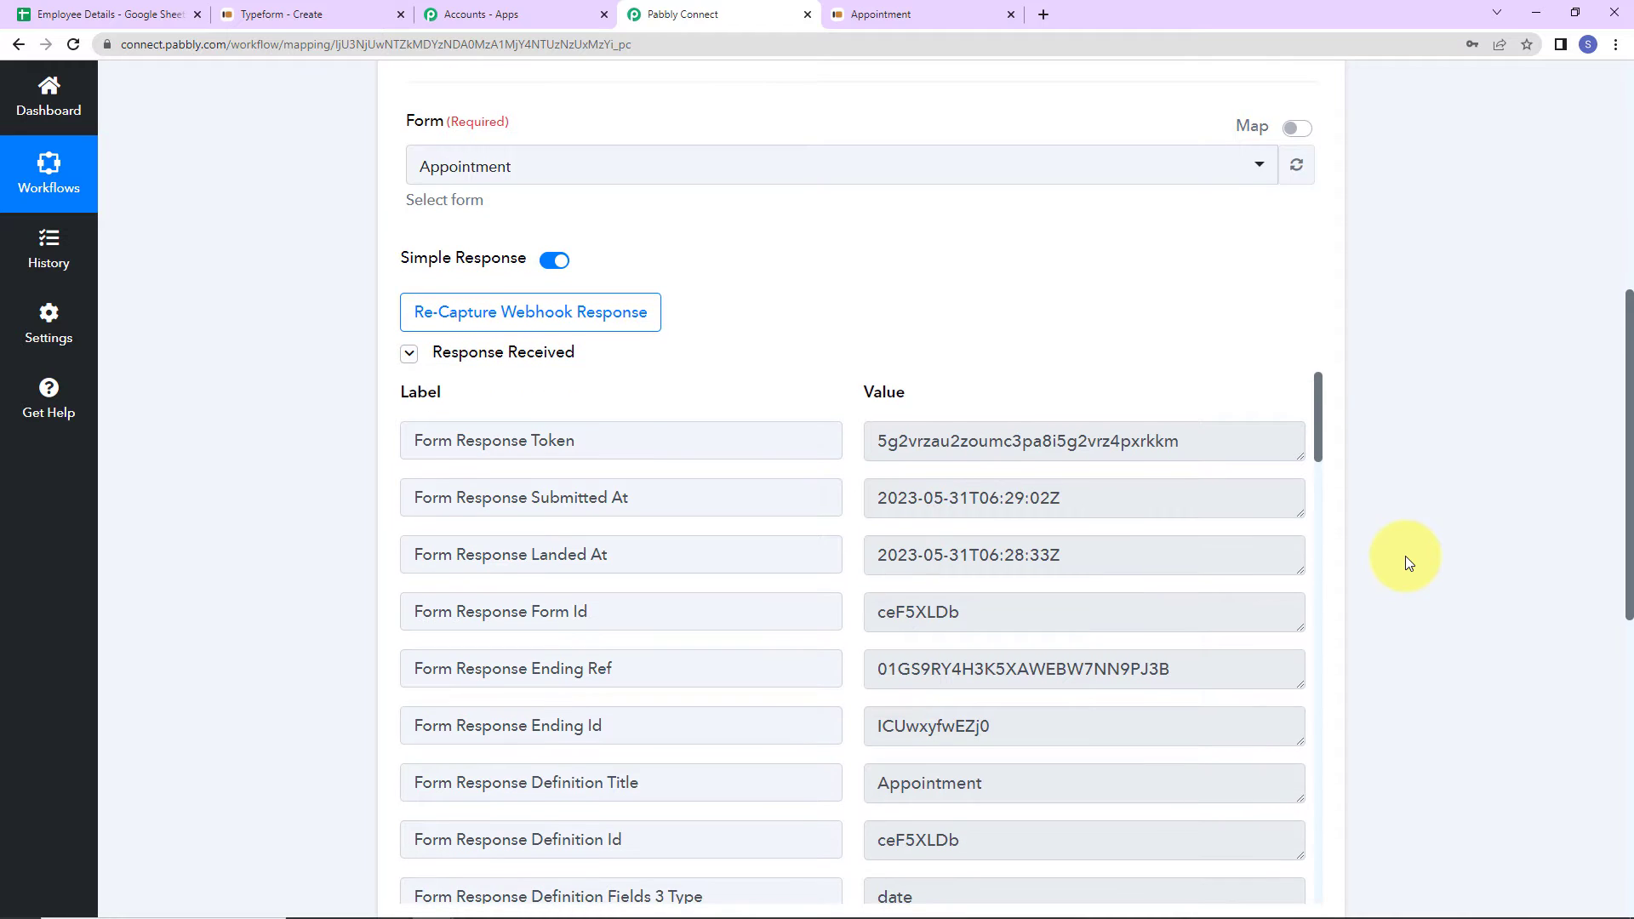
{"action": "scroll", "coordinate": [1157, 453], "scroll_direction": "down", "scroll_amount": 20}
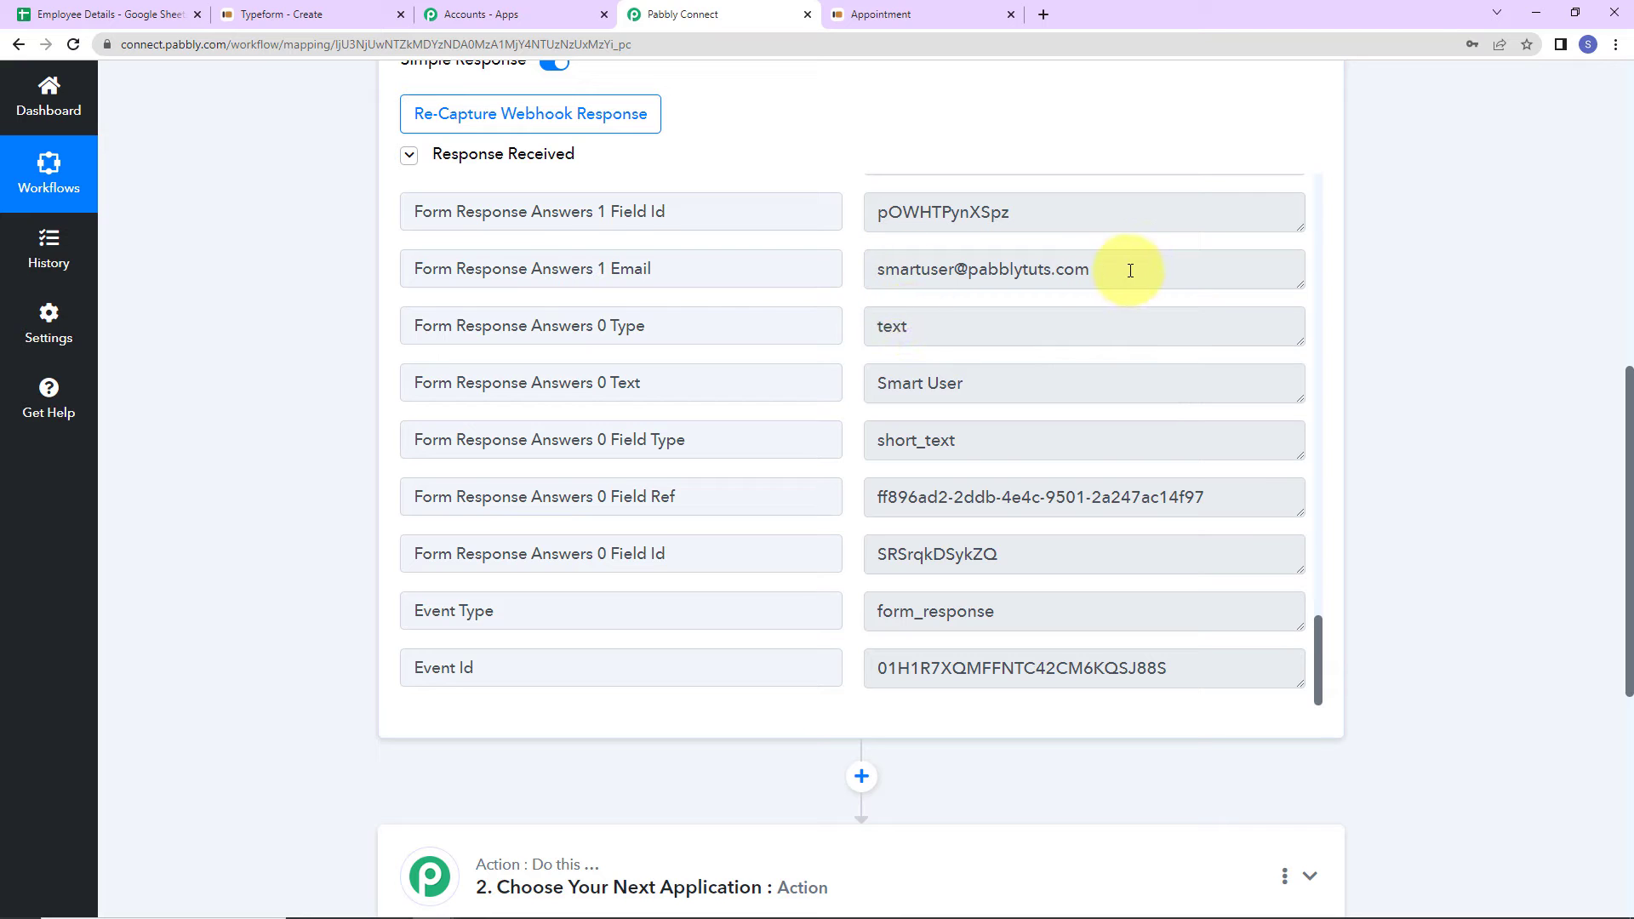
{"action": "scroll", "coordinate": [1080, 427], "scroll_direction": "up", "scroll_amount": 5}
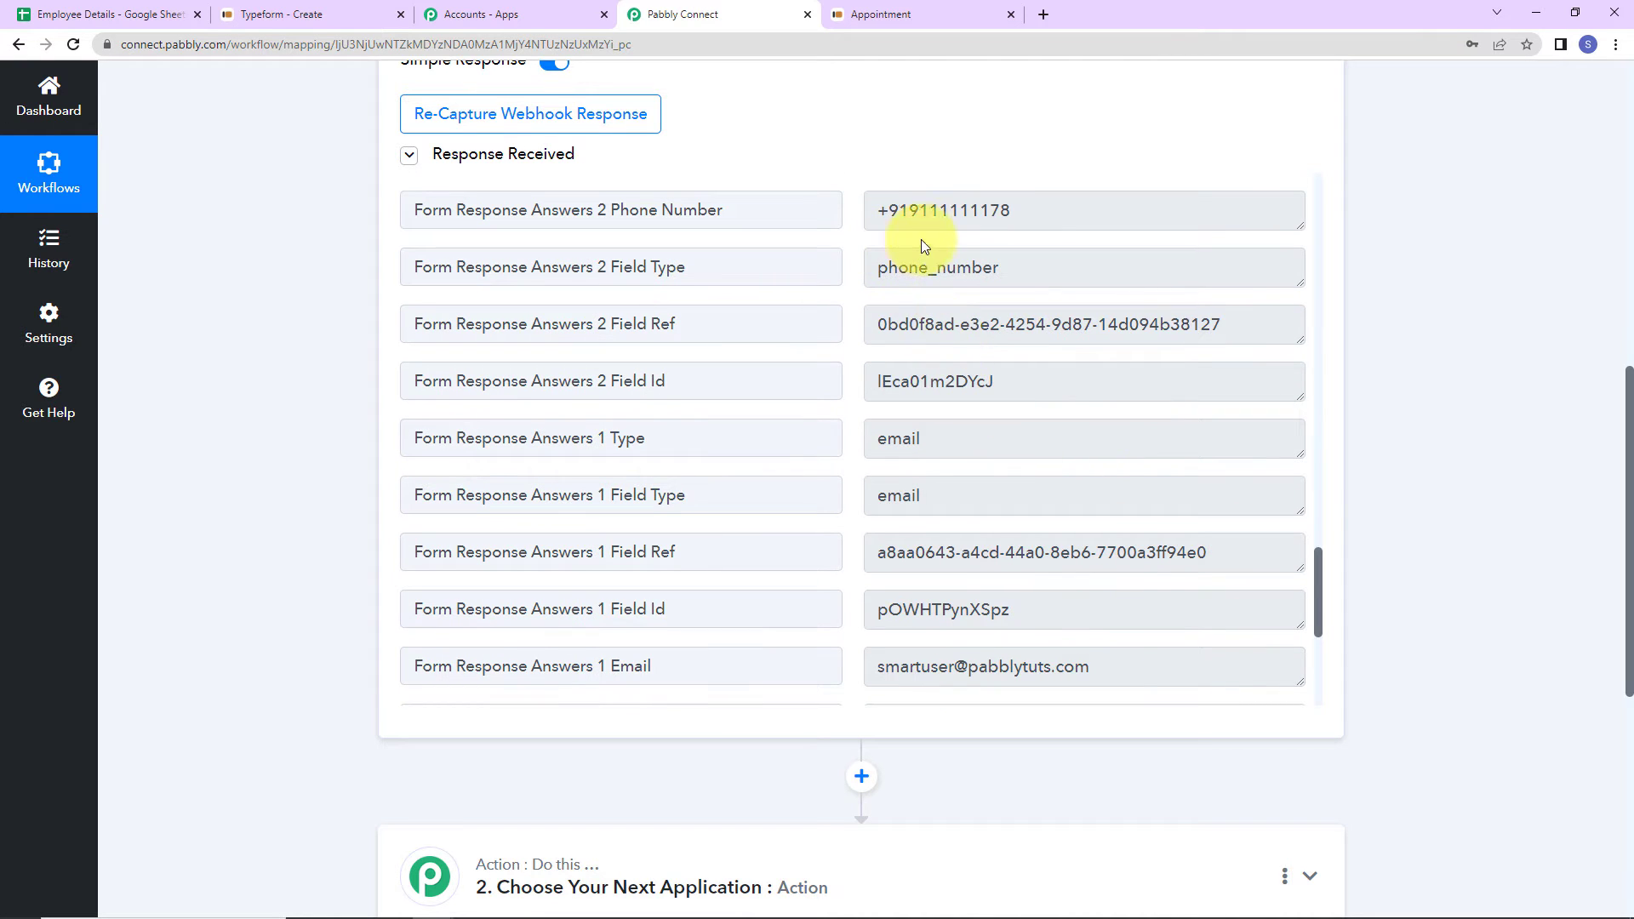
{"action": "scroll", "coordinate": [1040, 399], "scroll_direction": "up", "scroll_amount": 2}
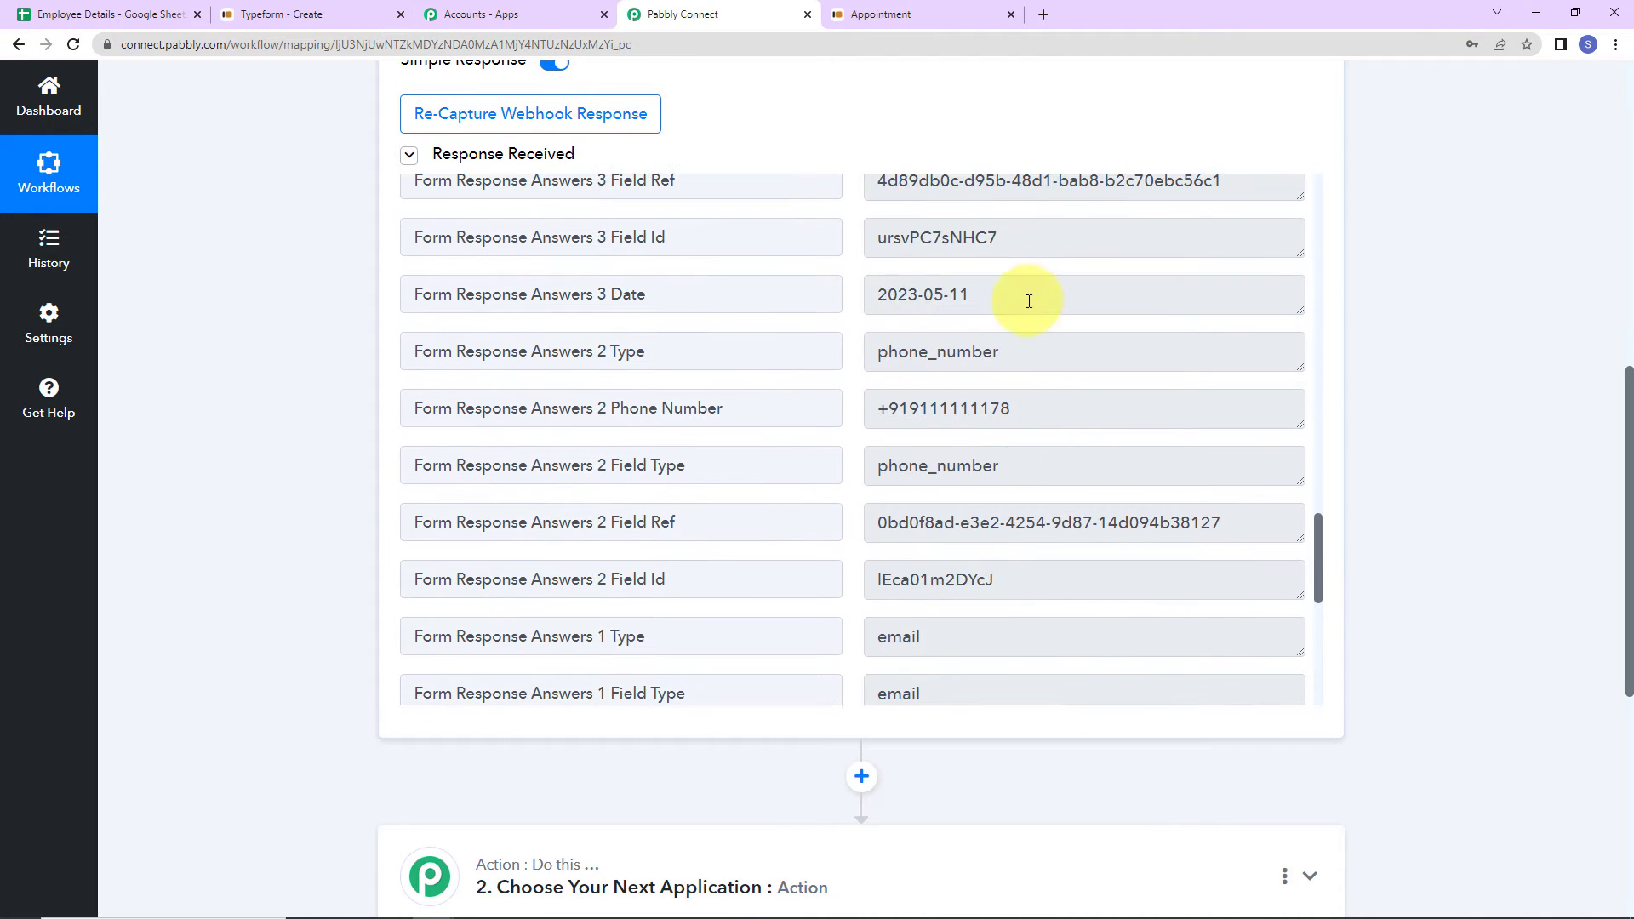
{"action": "scroll", "coordinate": [1356, 329], "scroll_direction": "down", "scroll_amount": 2}
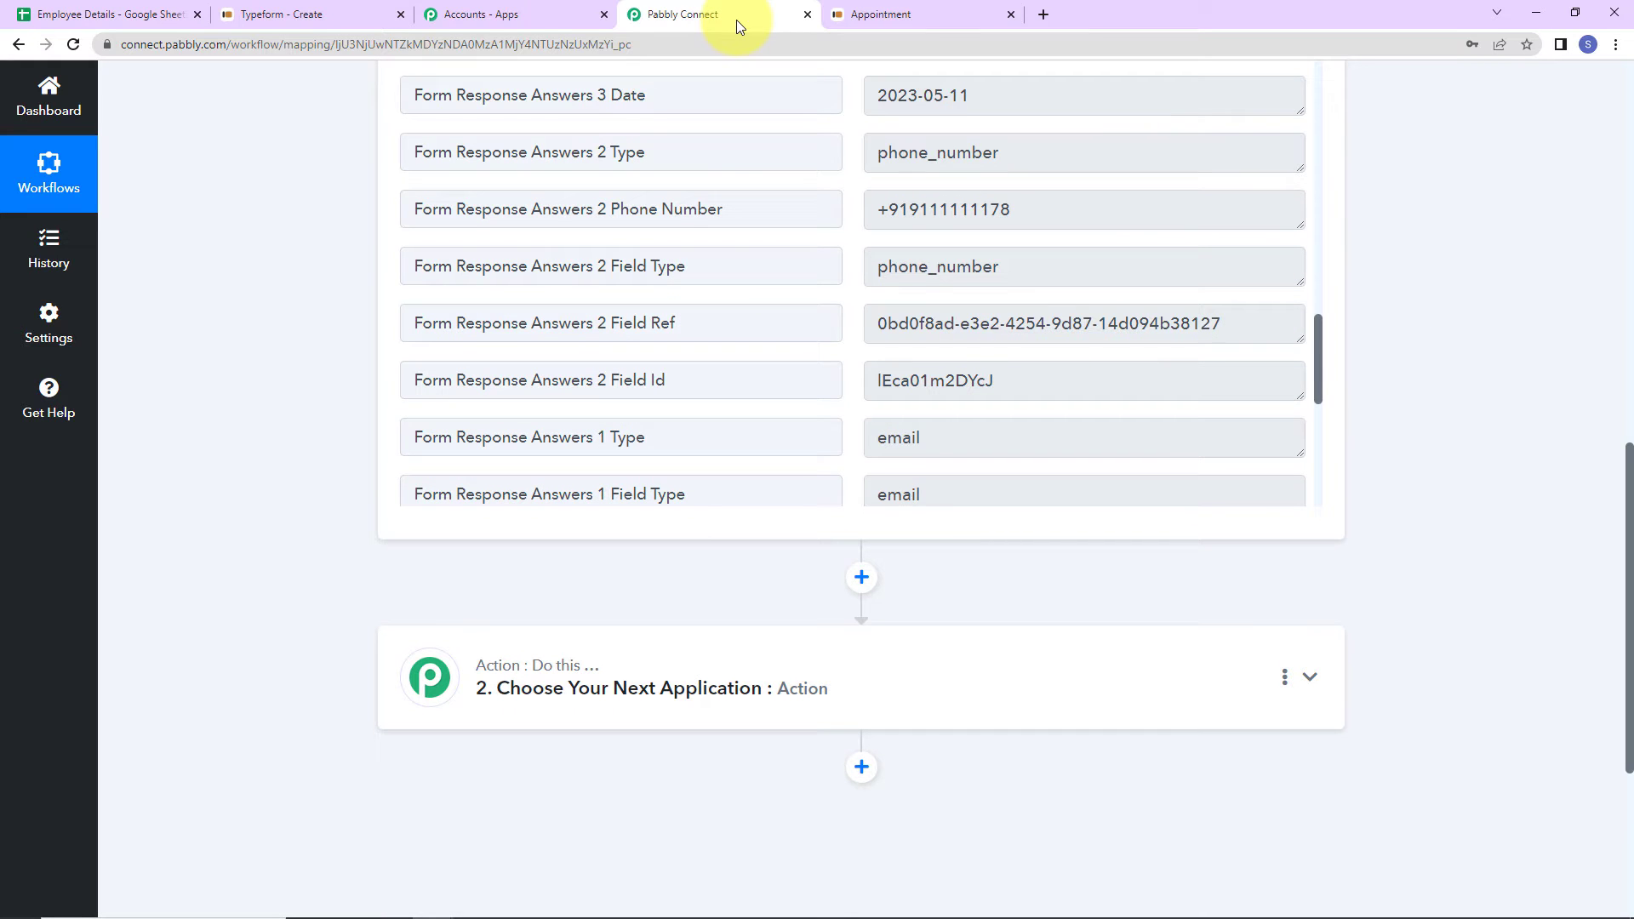
{"action": "left_click", "coordinate": [111, 14]}
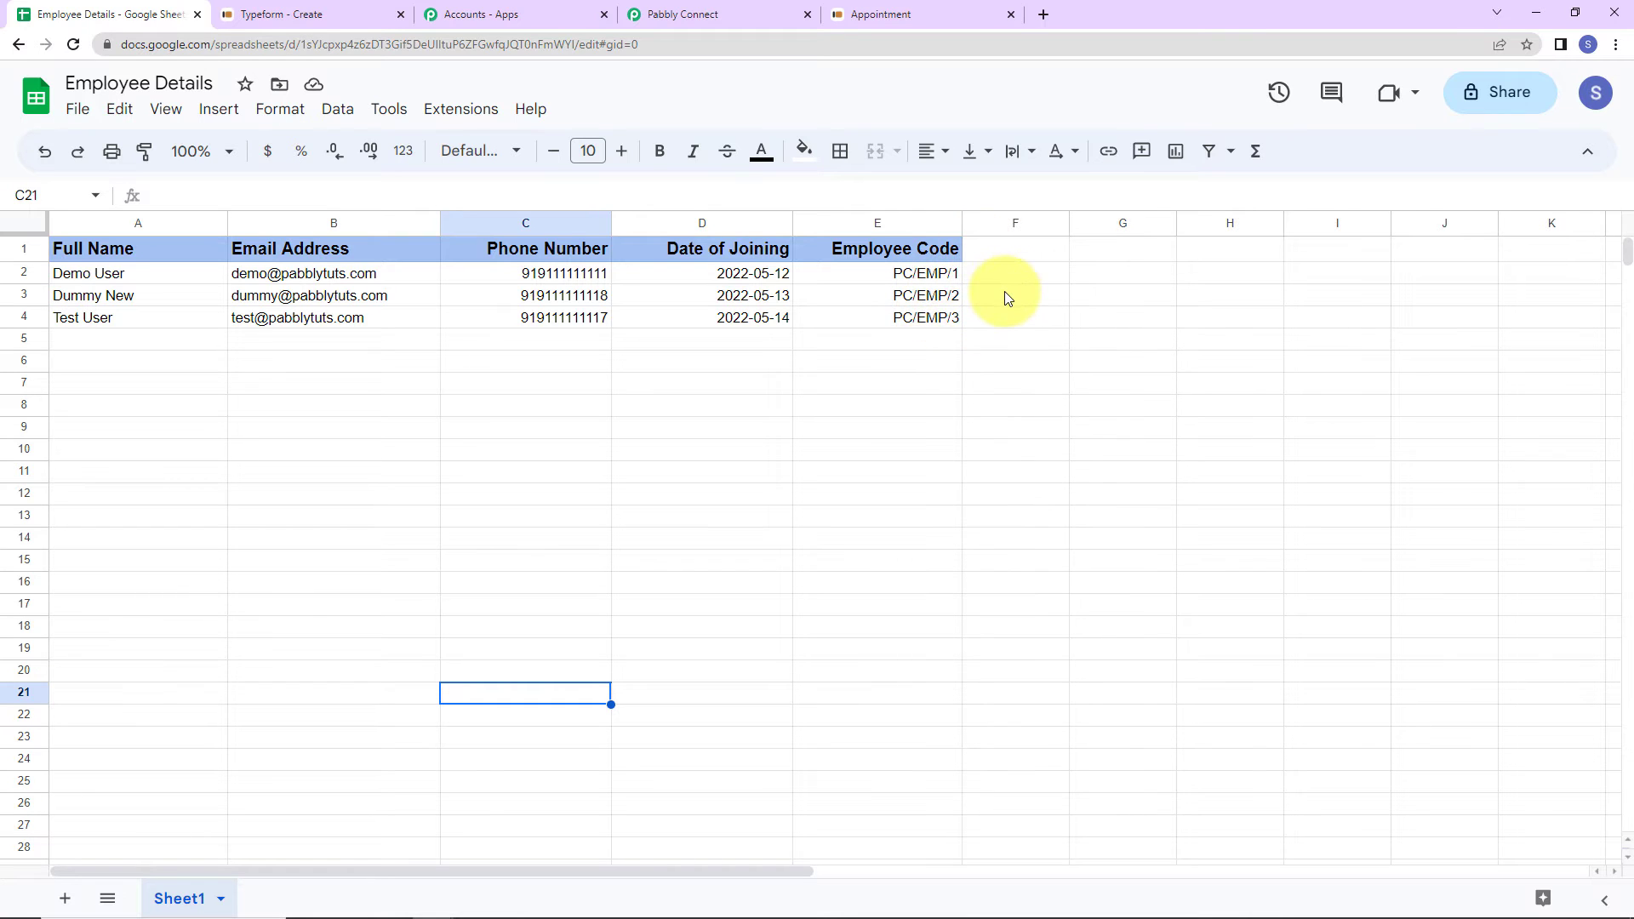
{"action": "left_click", "coordinate": [748, 10]}
- Make the next action a Number Formatter Counter event and connect it
{"action": "left_click", "coordinate": [596, 691]}
{"action": "scroll", "coordinate": [746, 713], "scroll_direction": "down", "scroll_amount": 2}
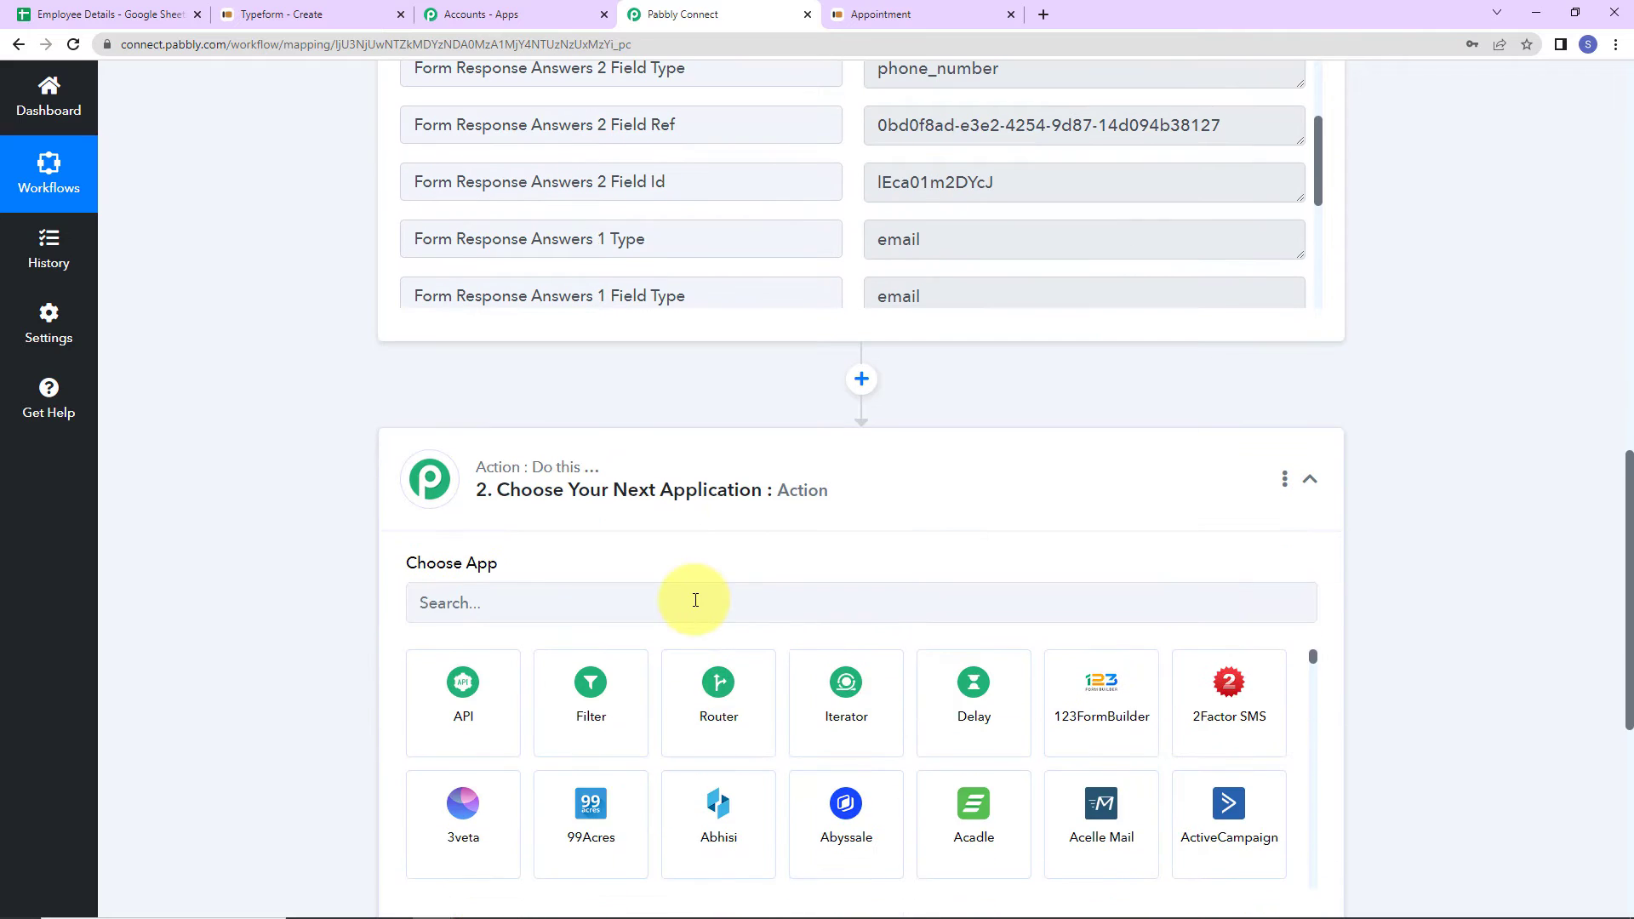
{"action": "left_click", "coordinate": [693, 598]}
{"action": "type", "text": "number"}
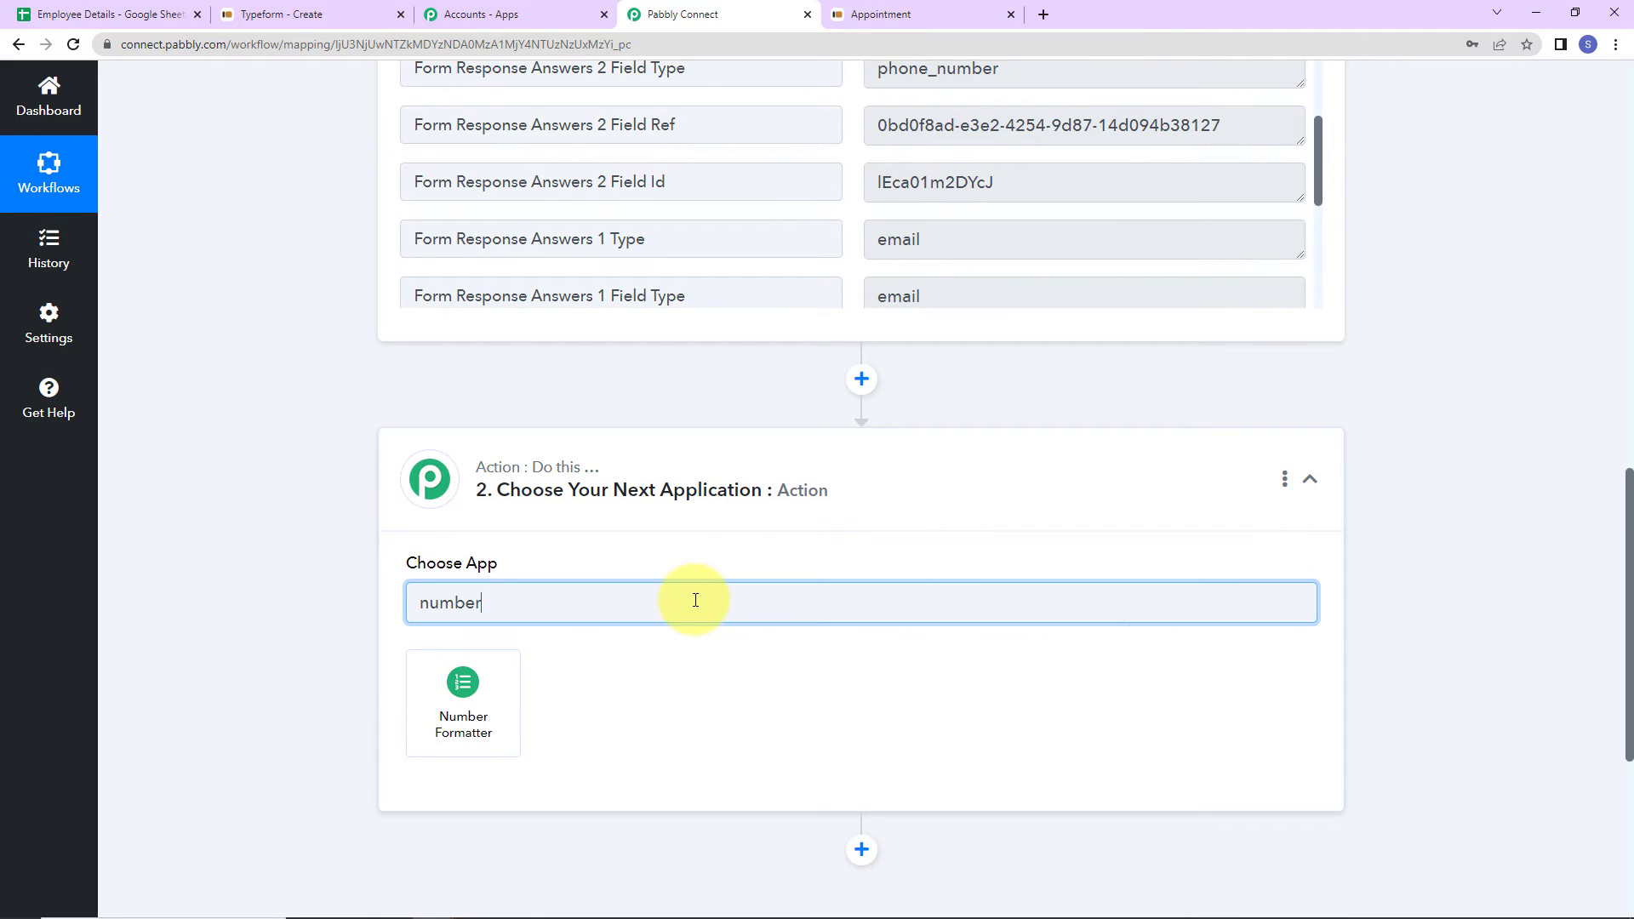
{"action": "left_click", "coordinate": [413, 745]}
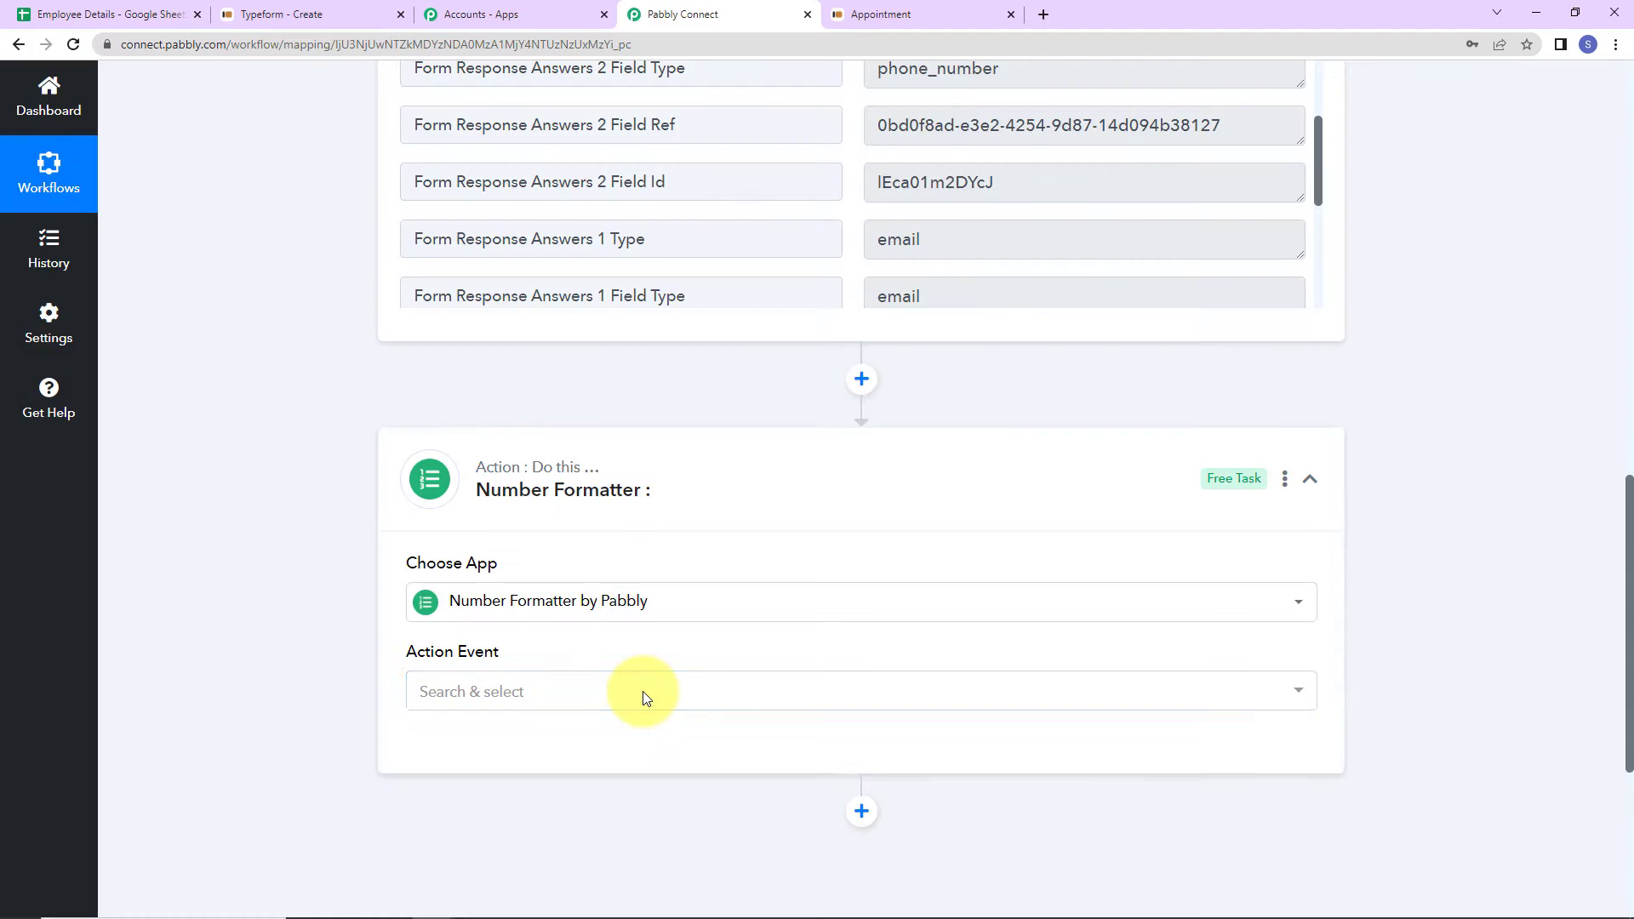
{"action": "scroll", "coordinate": [601, 667], "scroll_direction": "down", "scroll_amount": 3}
{"action": "left_click", "coordinate": [536, 501]}
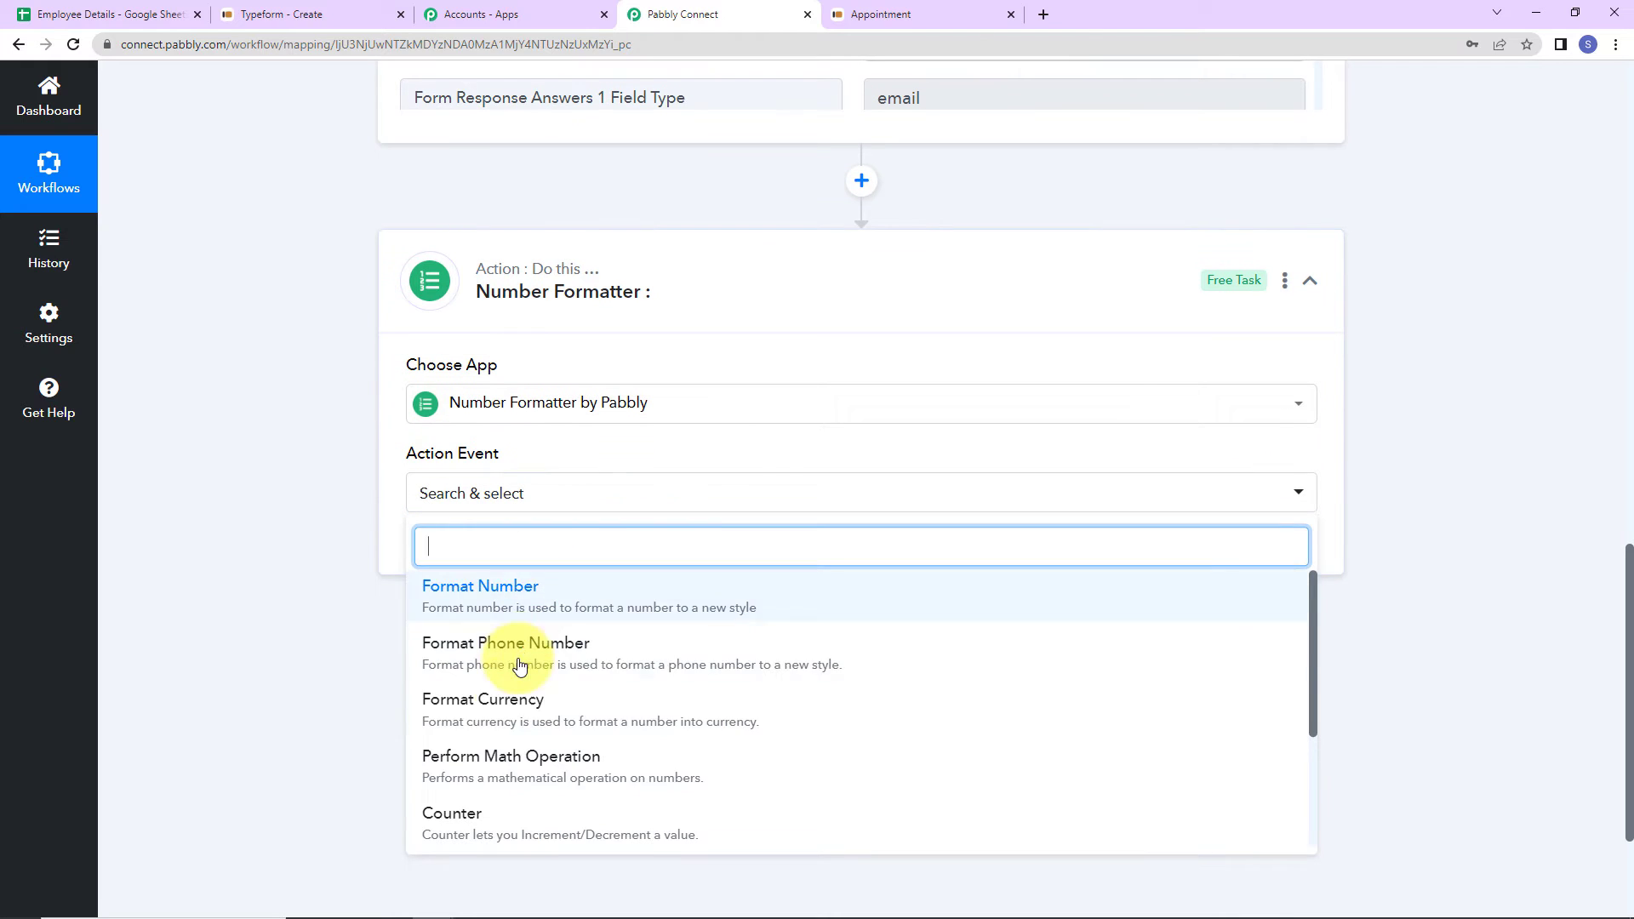
{"action": "left_click", "coordinate": [473, 815]}
{"action": "left_click", "coordinate": [434, 549]}
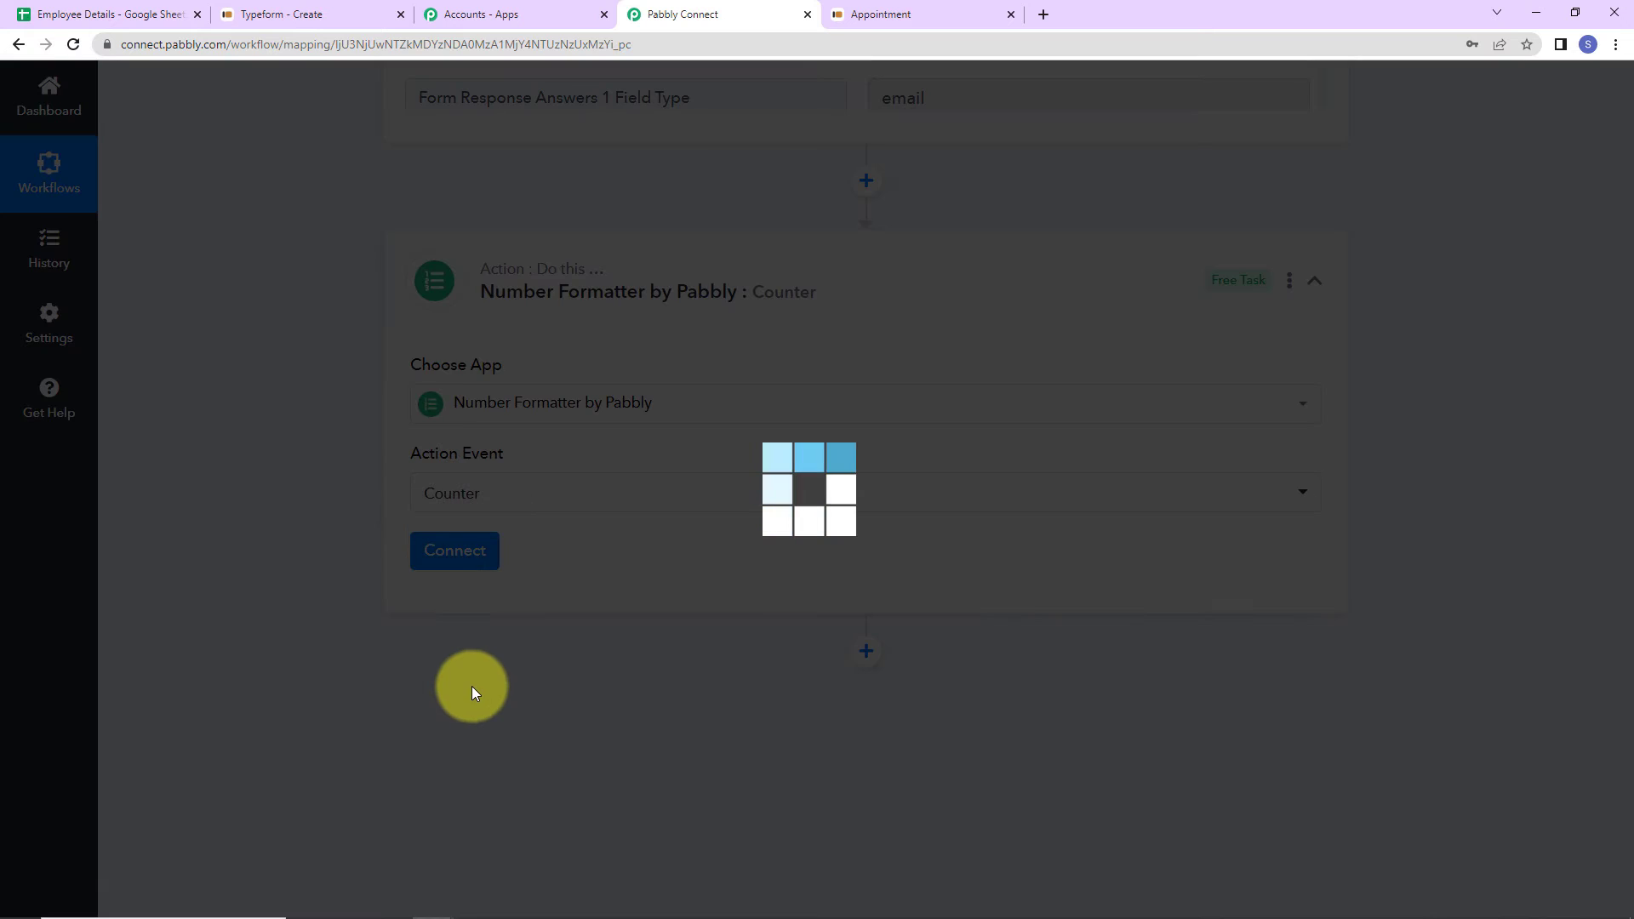
- Set the counter's Initial Value to 3, operation Increment, and Change Value By 1
{"action": "scroll", "coordinate": [718, 591], "scroll_direction": "down", "scroll_amount": 5}
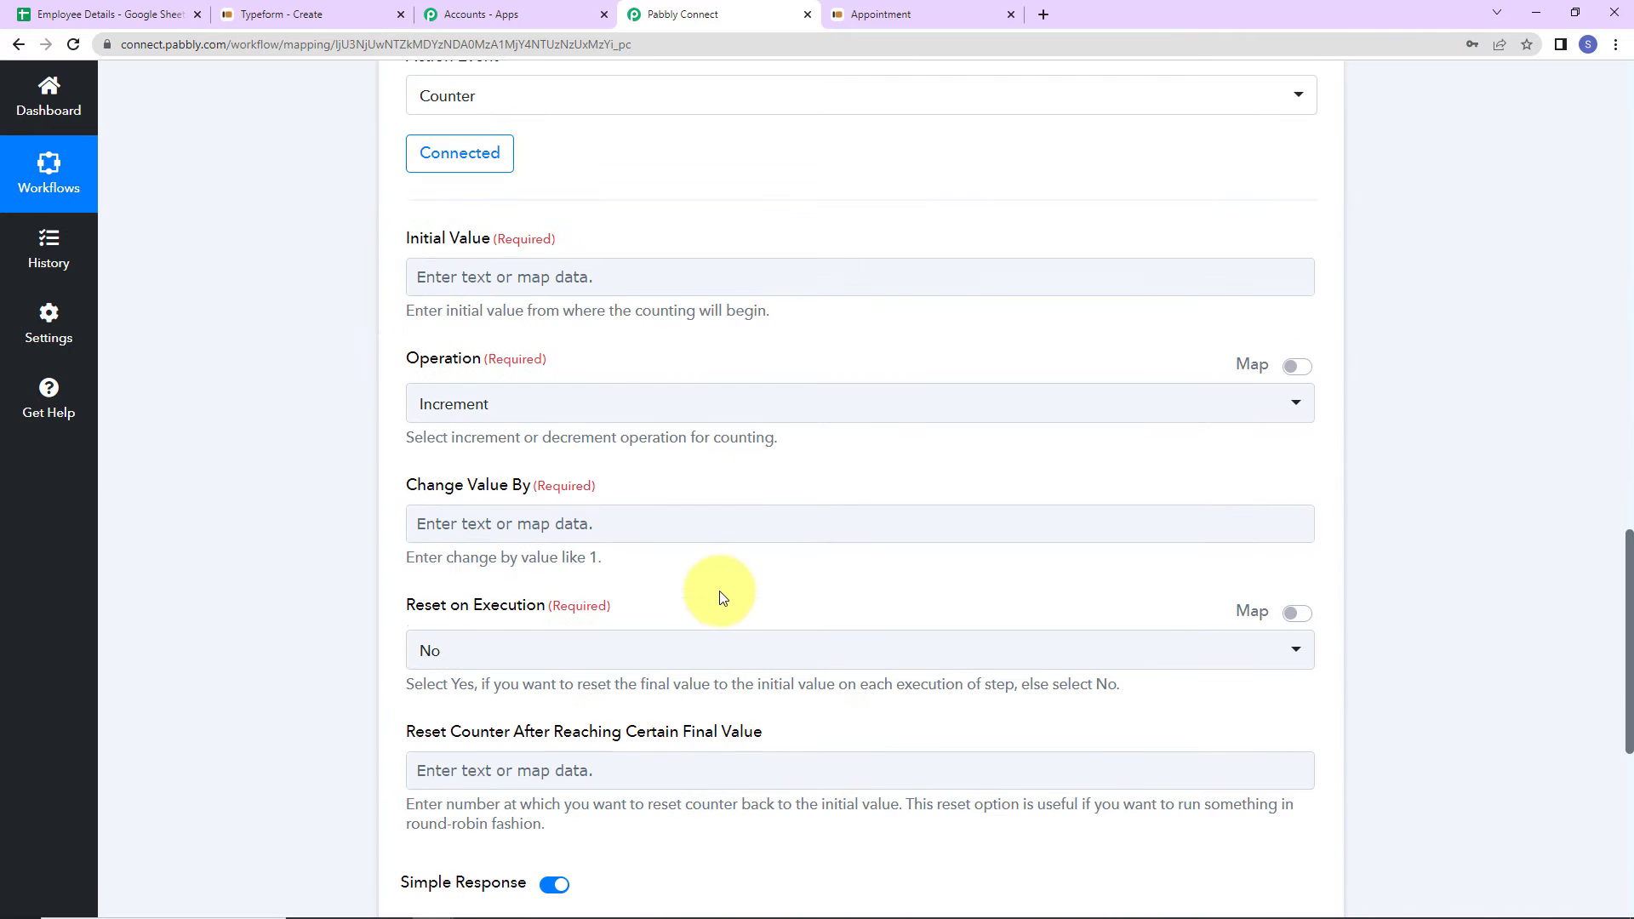
{"action": "left_click", "coordinate": [441, 283]}
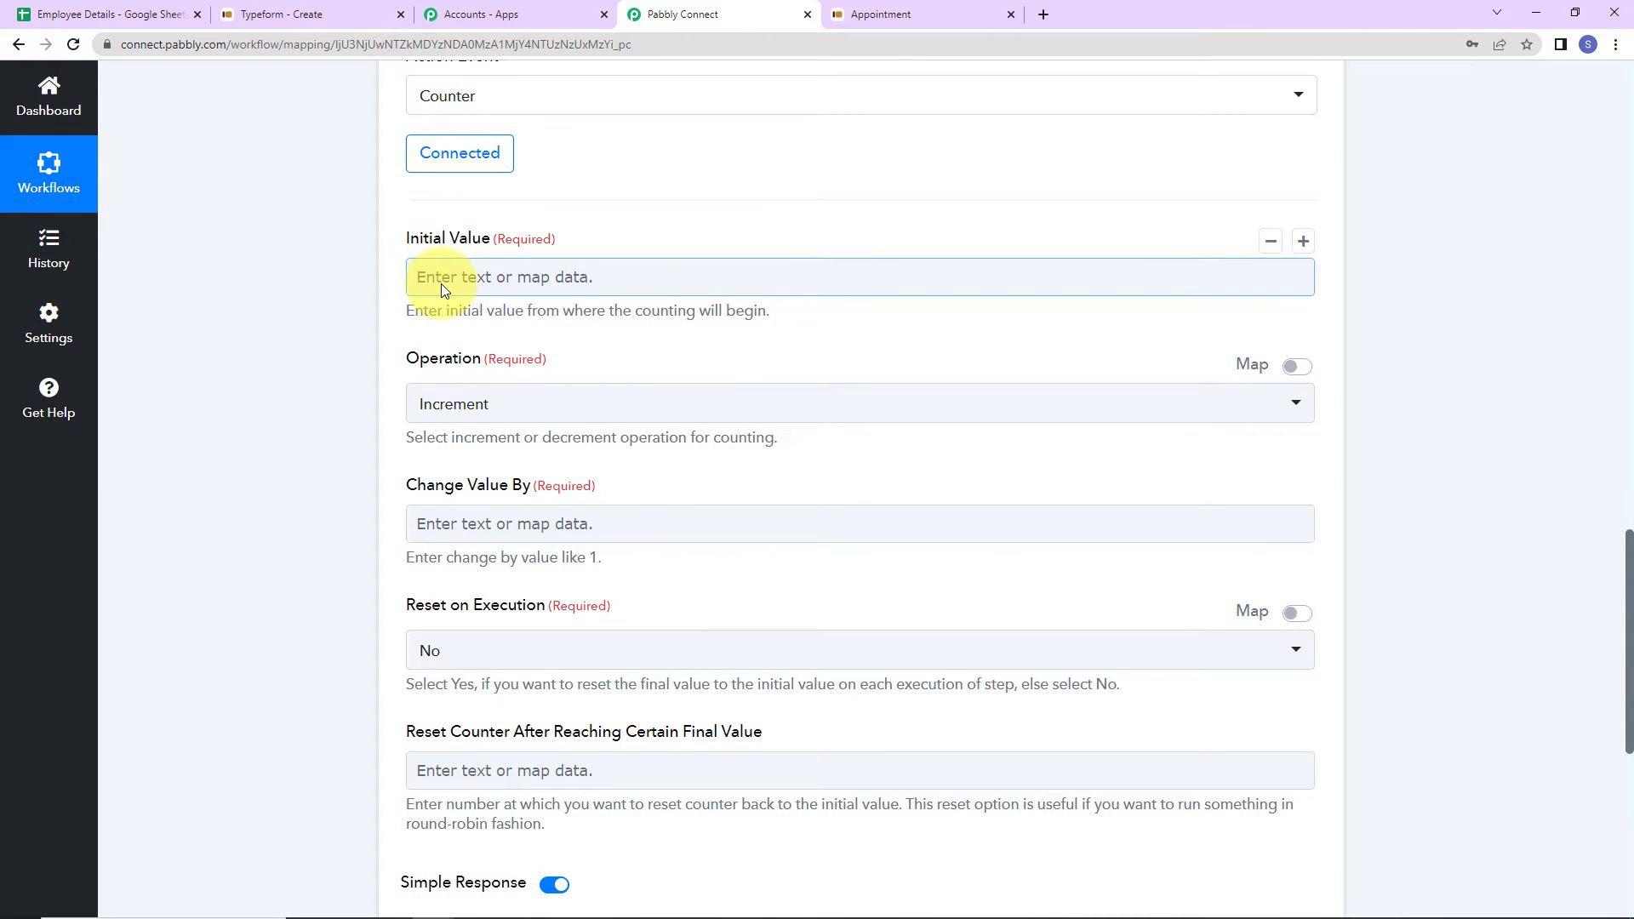
{"action": "left_click", "coordinate": [115, 19]}
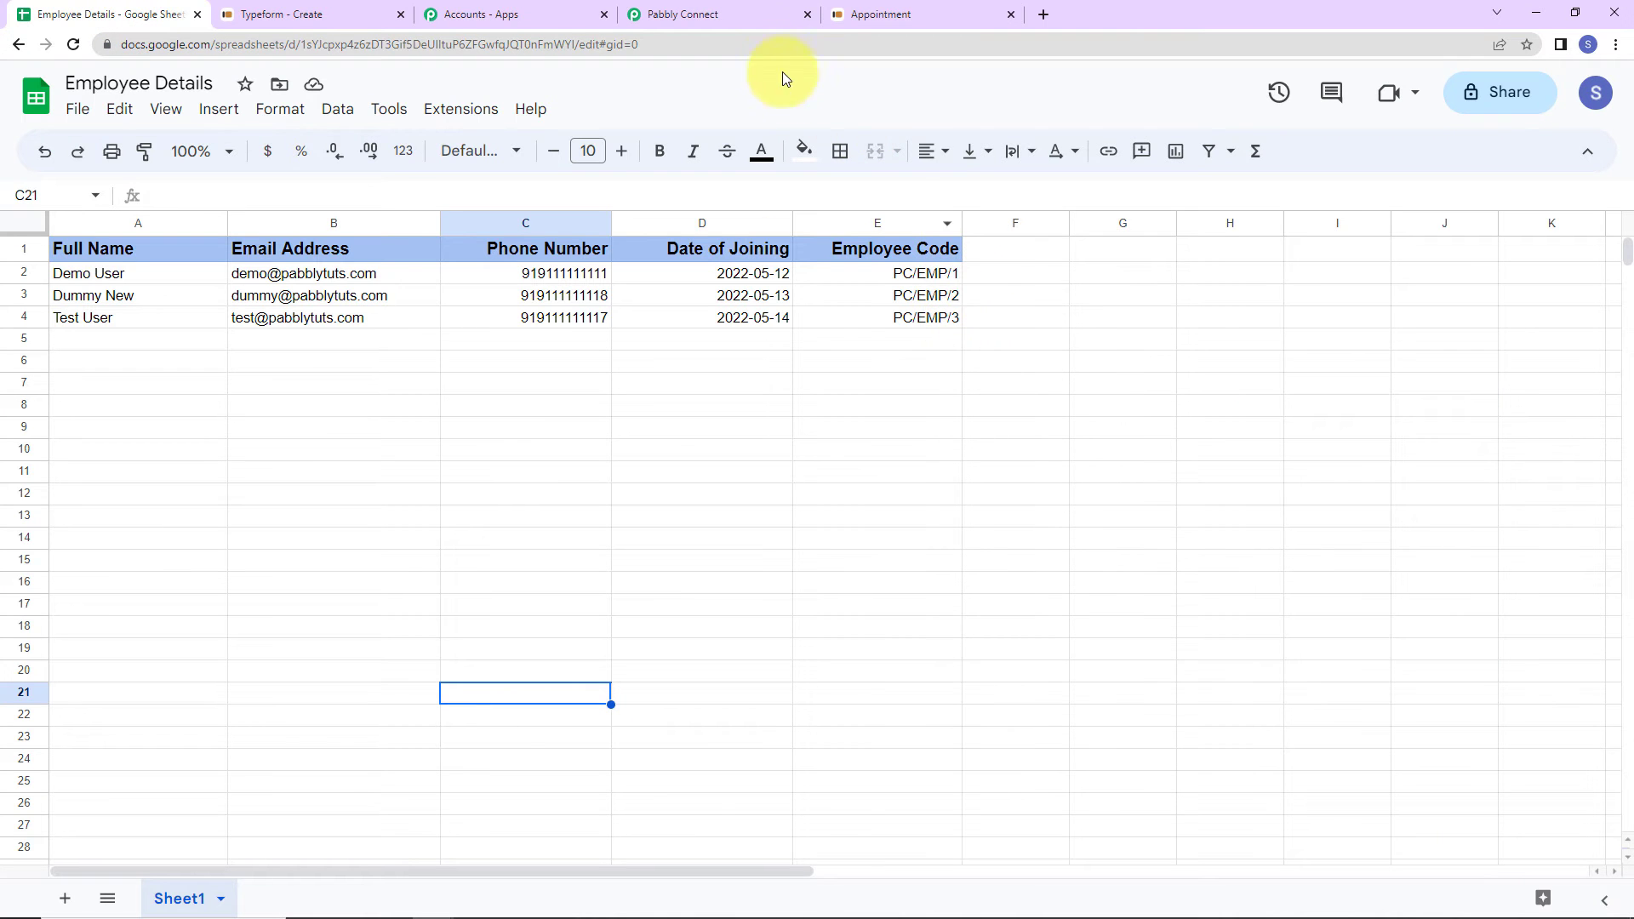
{"action": "left_click", "coordinate": [715, 14]}
{"action": "left_click", "coordinate": [478, 289]}
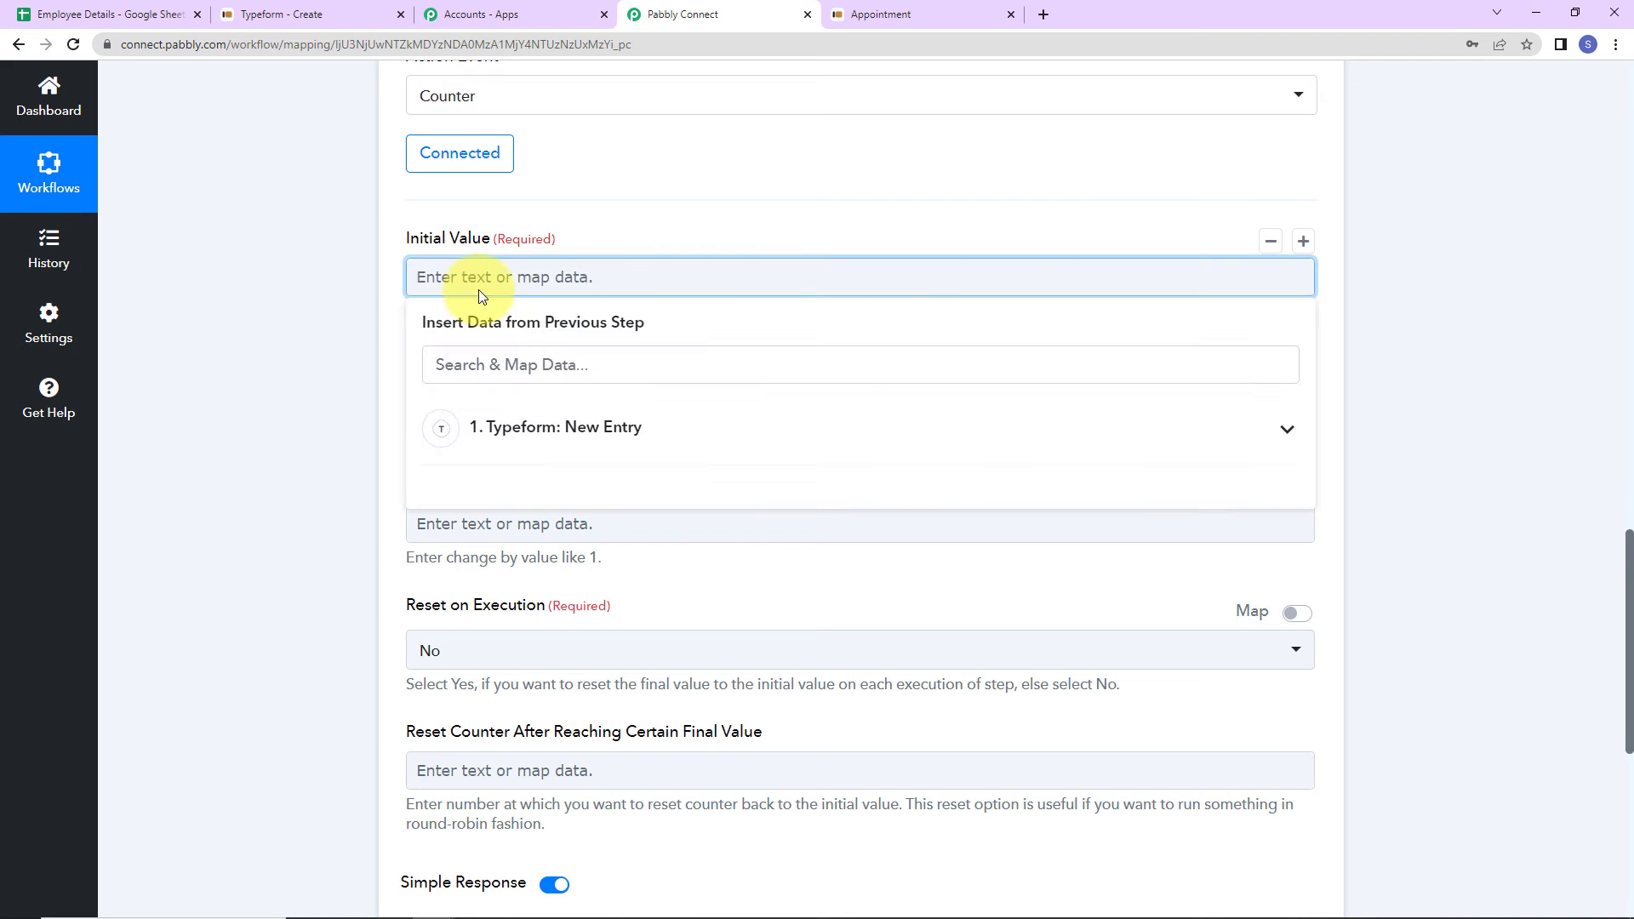
{"action": "type", "text": "3"}
{"action": "left_click", "coordinate": [325, 317]}
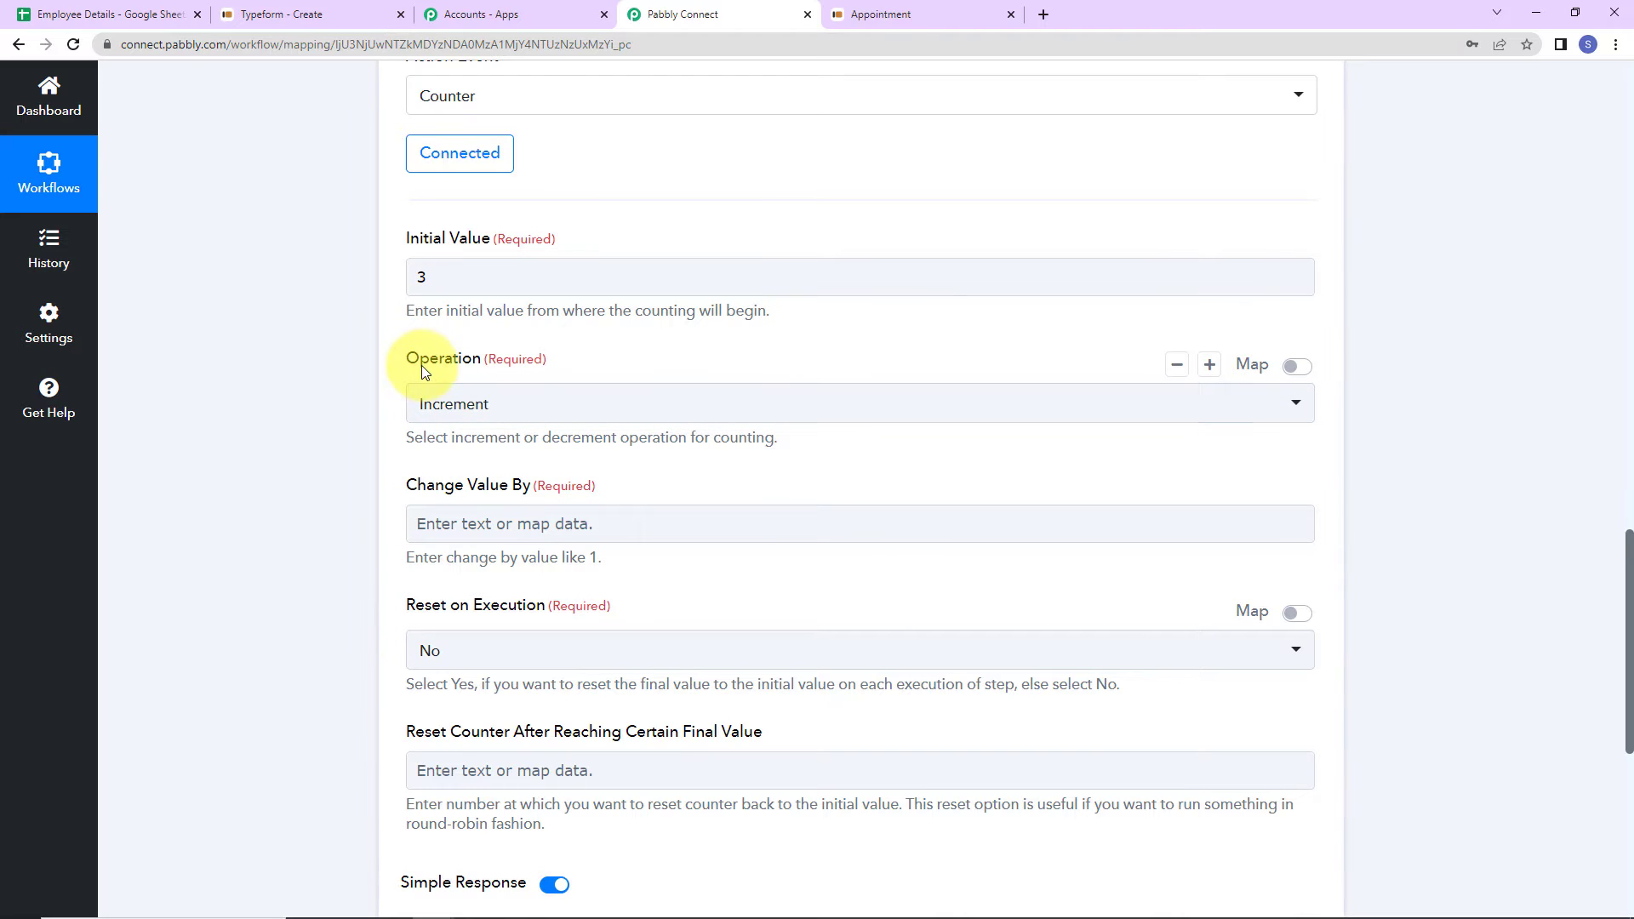
{"action": "left_click", "coordinate": [502, 405]}
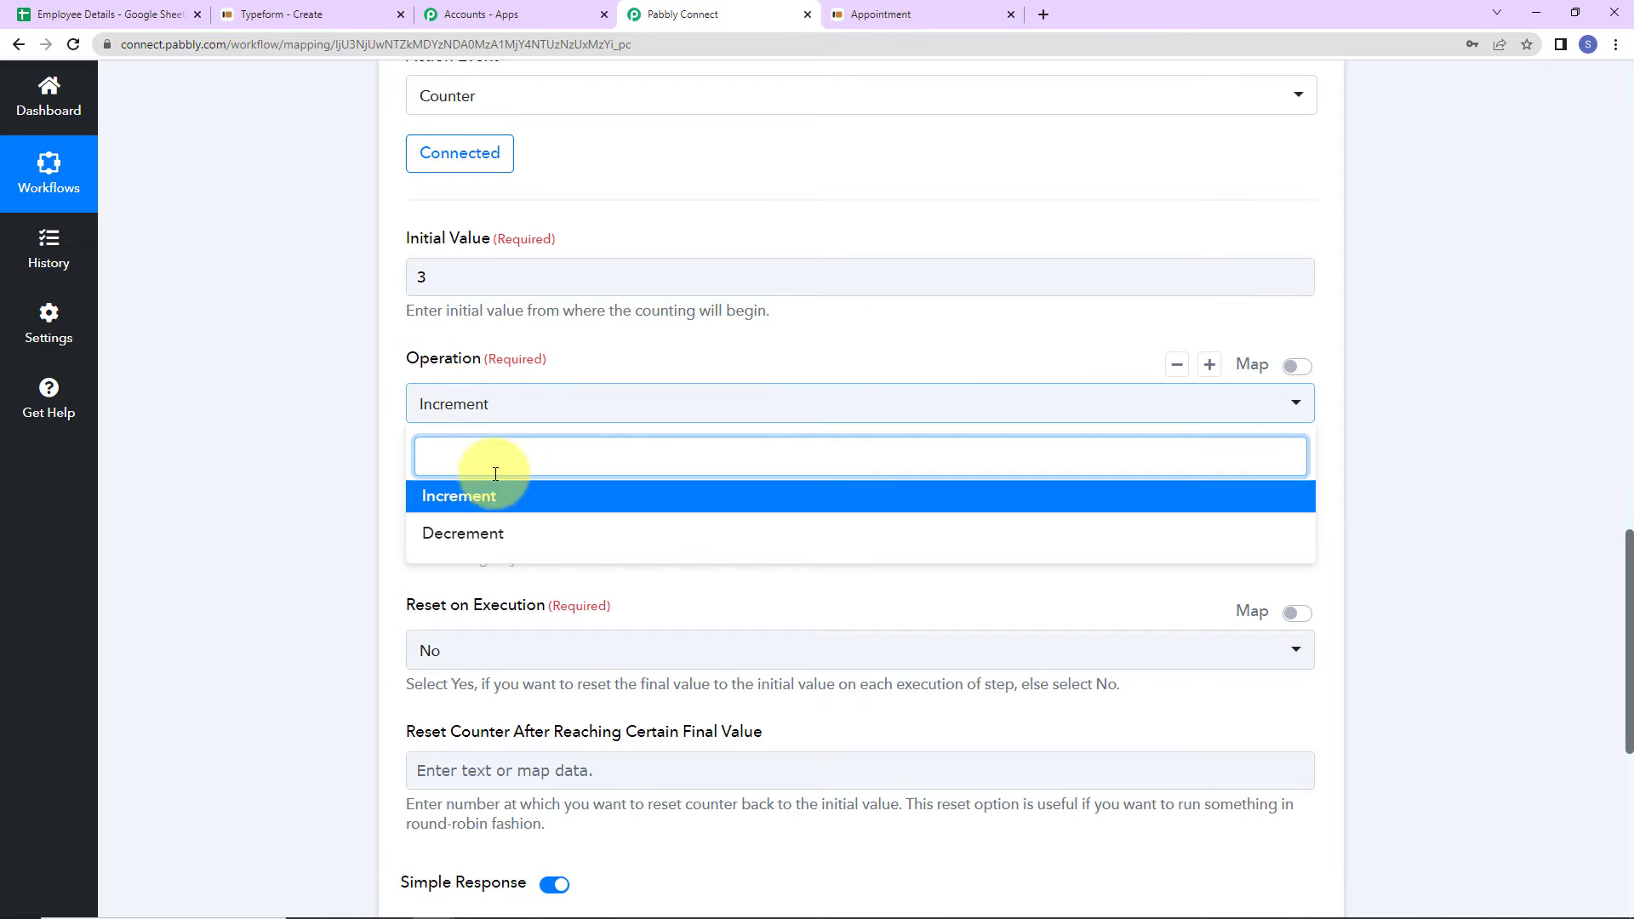
{"action": "left_click", "coordinate": [476, 498]}
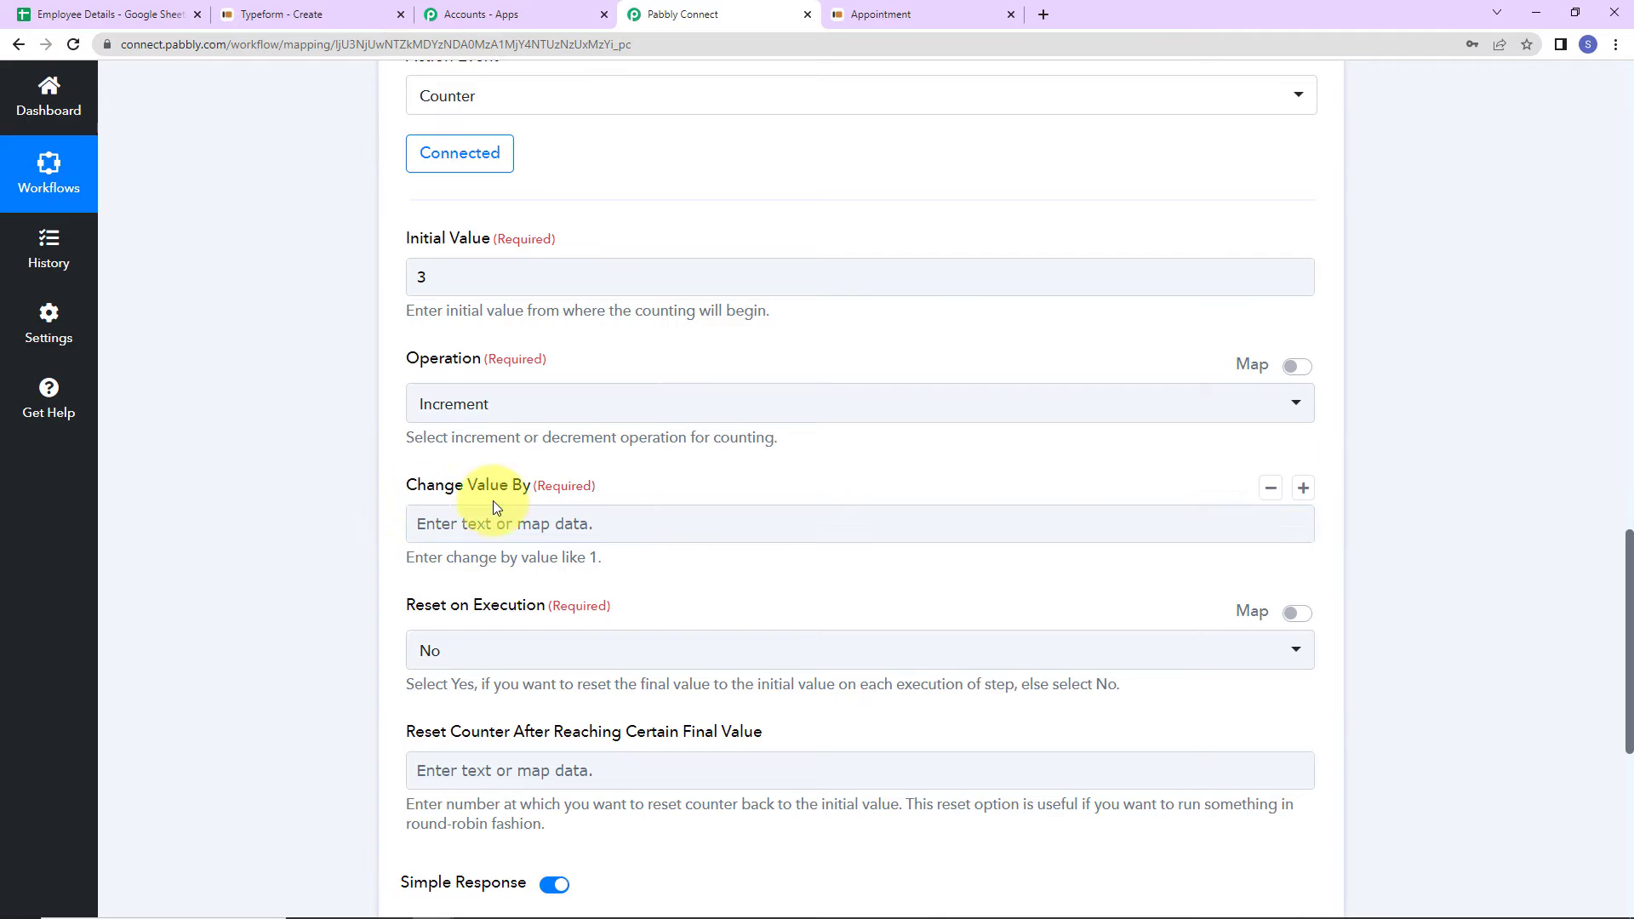
{"action": "left_click", "coordinate": [559, 523]}
{"action": "left_click", "coordinate": [555, 524]}
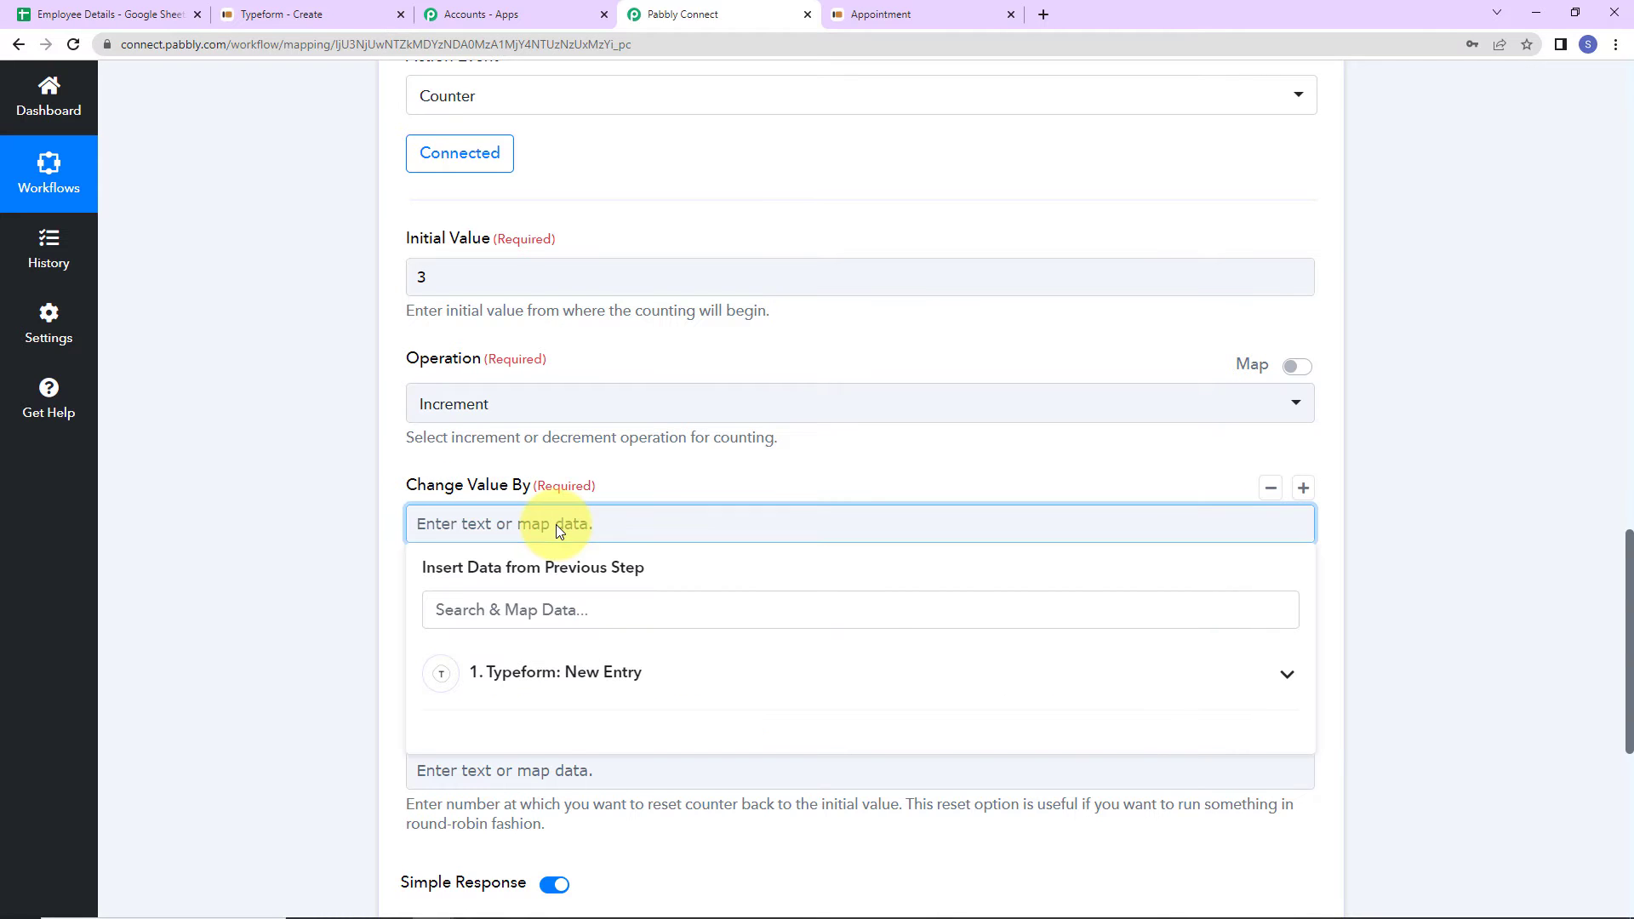
{"action": "type", "text": "1"}
{"action": "left_click", "coordinate": [245, 617]}
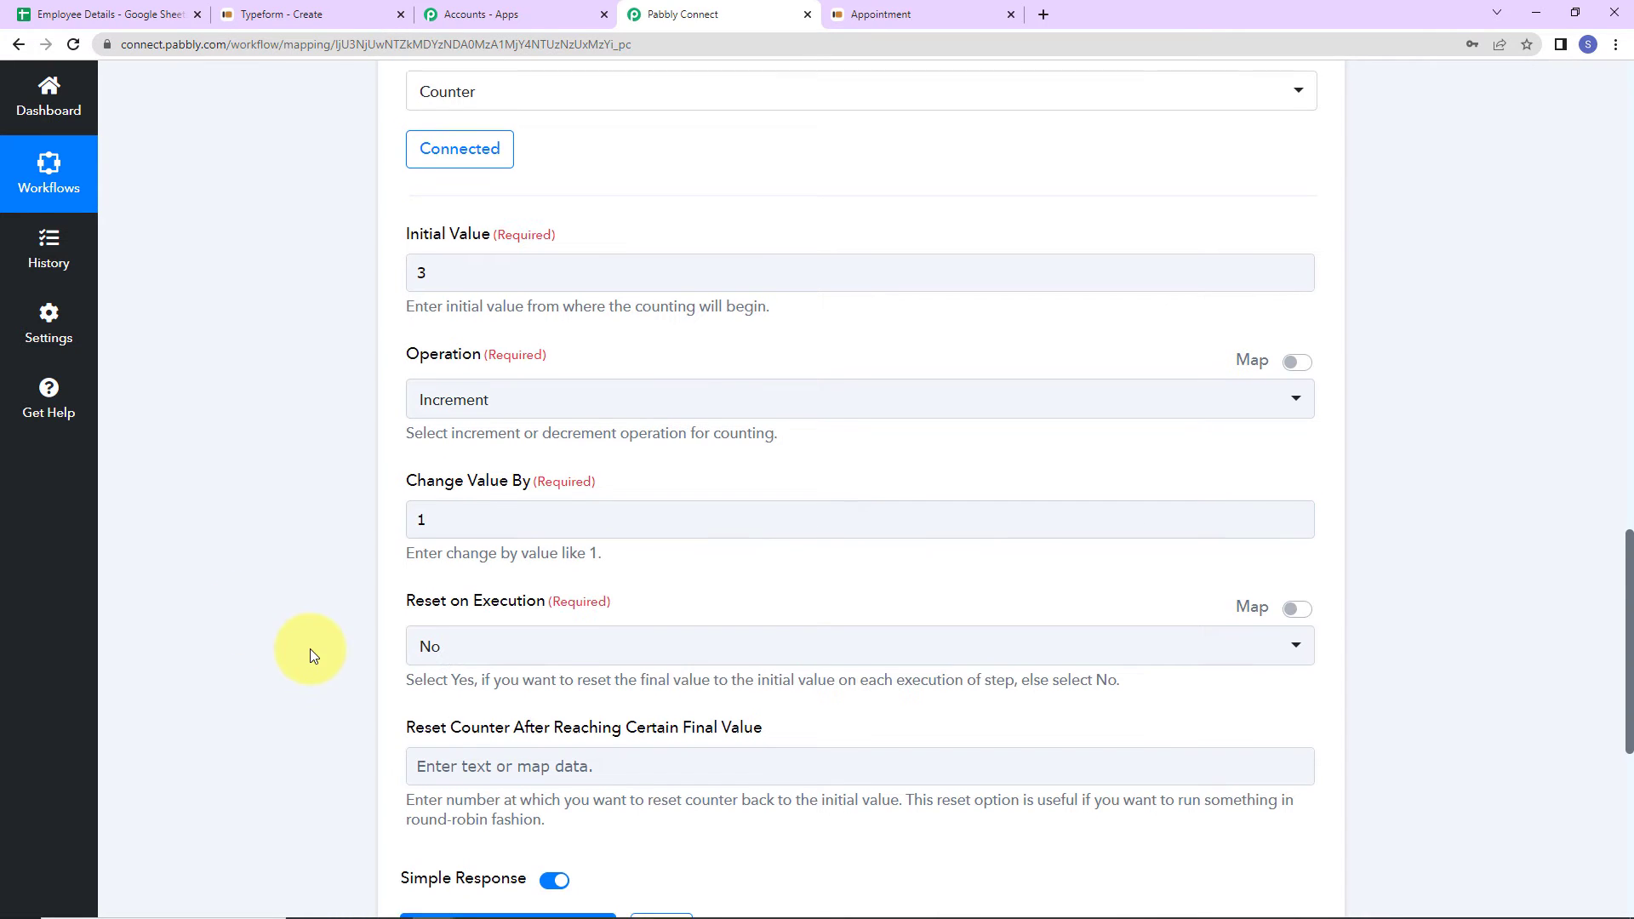
{"action": "scroll", "coordinate": [309, 648], "scroll_direction": "down", "scroll_amount": 2}
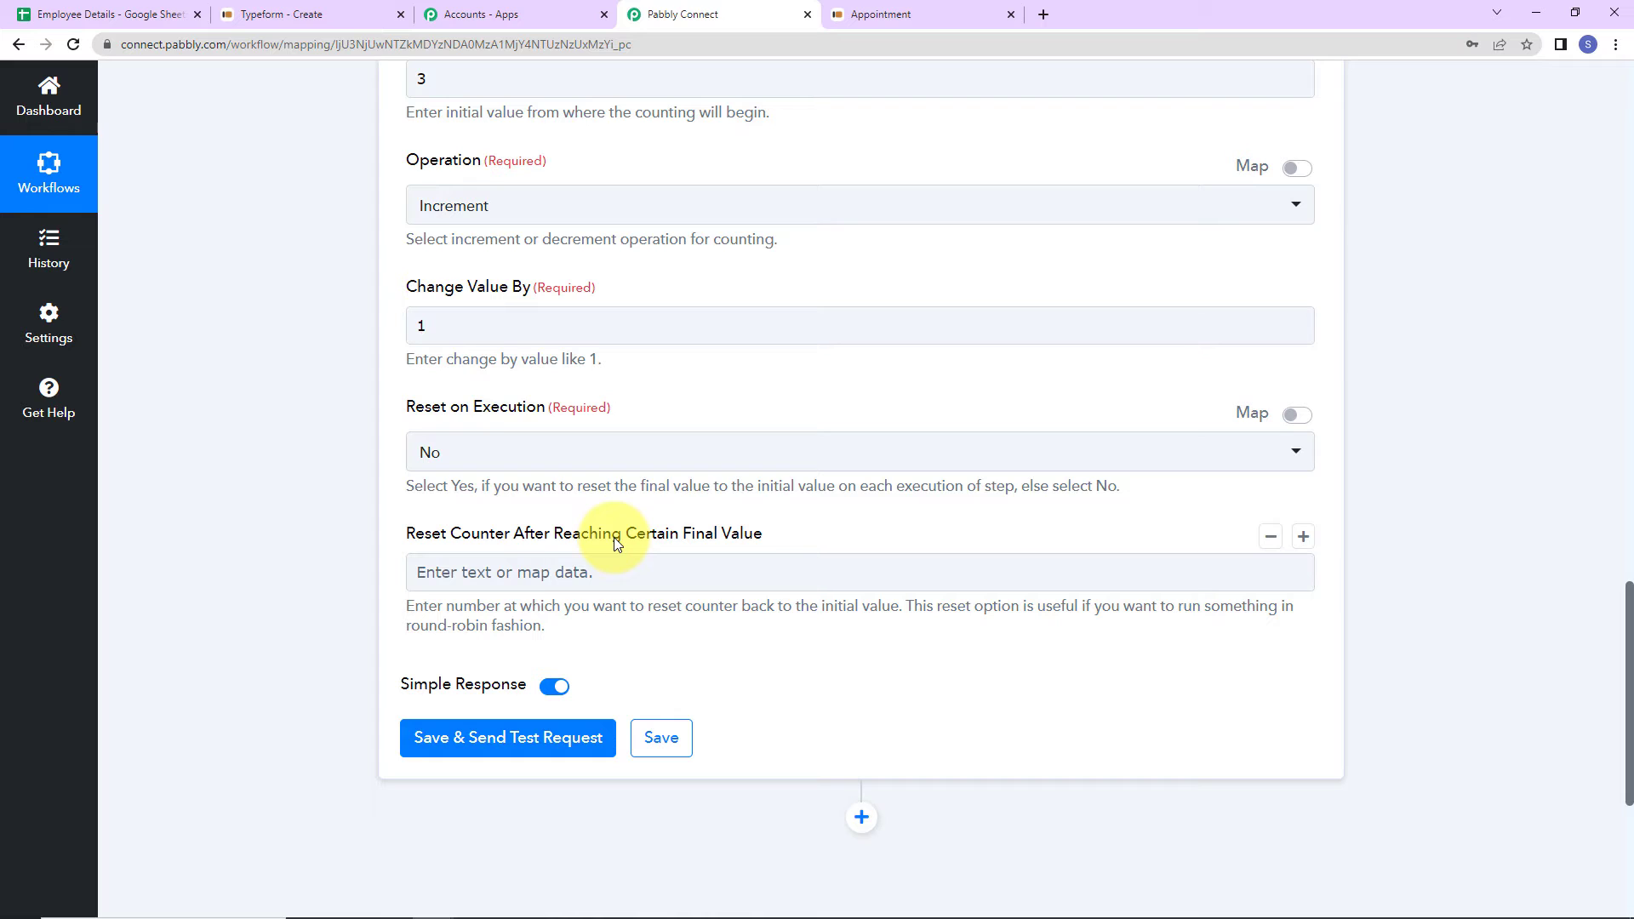
- Save and test the counter step, then add a new action step below it
{"action": "left_click", "coordinate": [461, 745]}
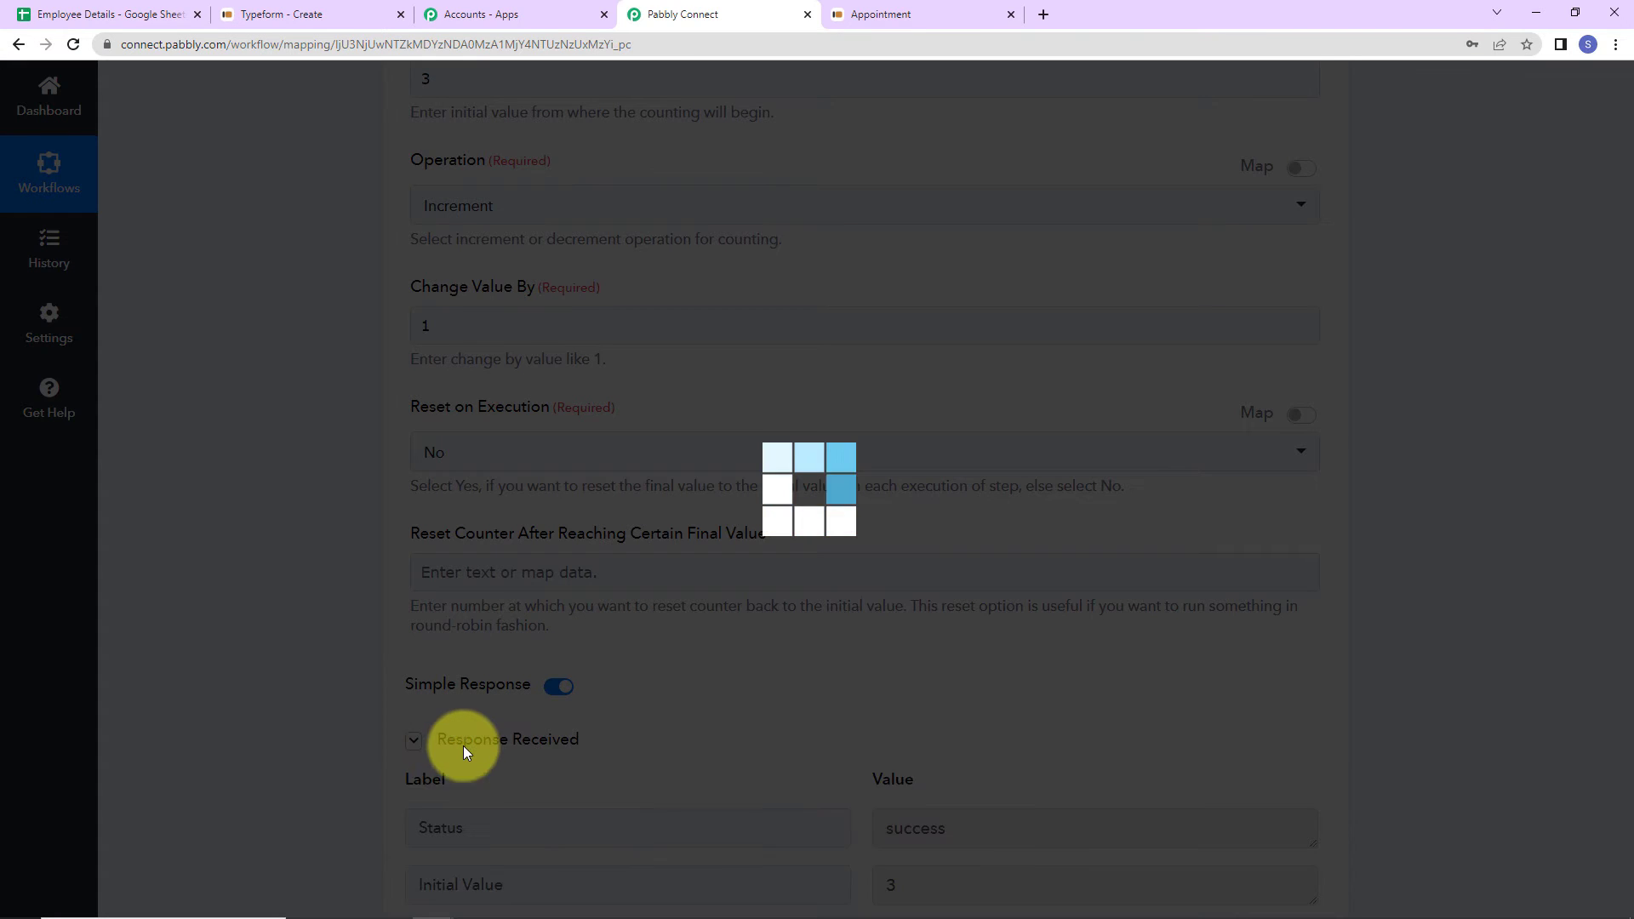
{"action": "scroll", "coordinate": [1405, 610], "scroll_direction": "down", "scroll_amount": 5}
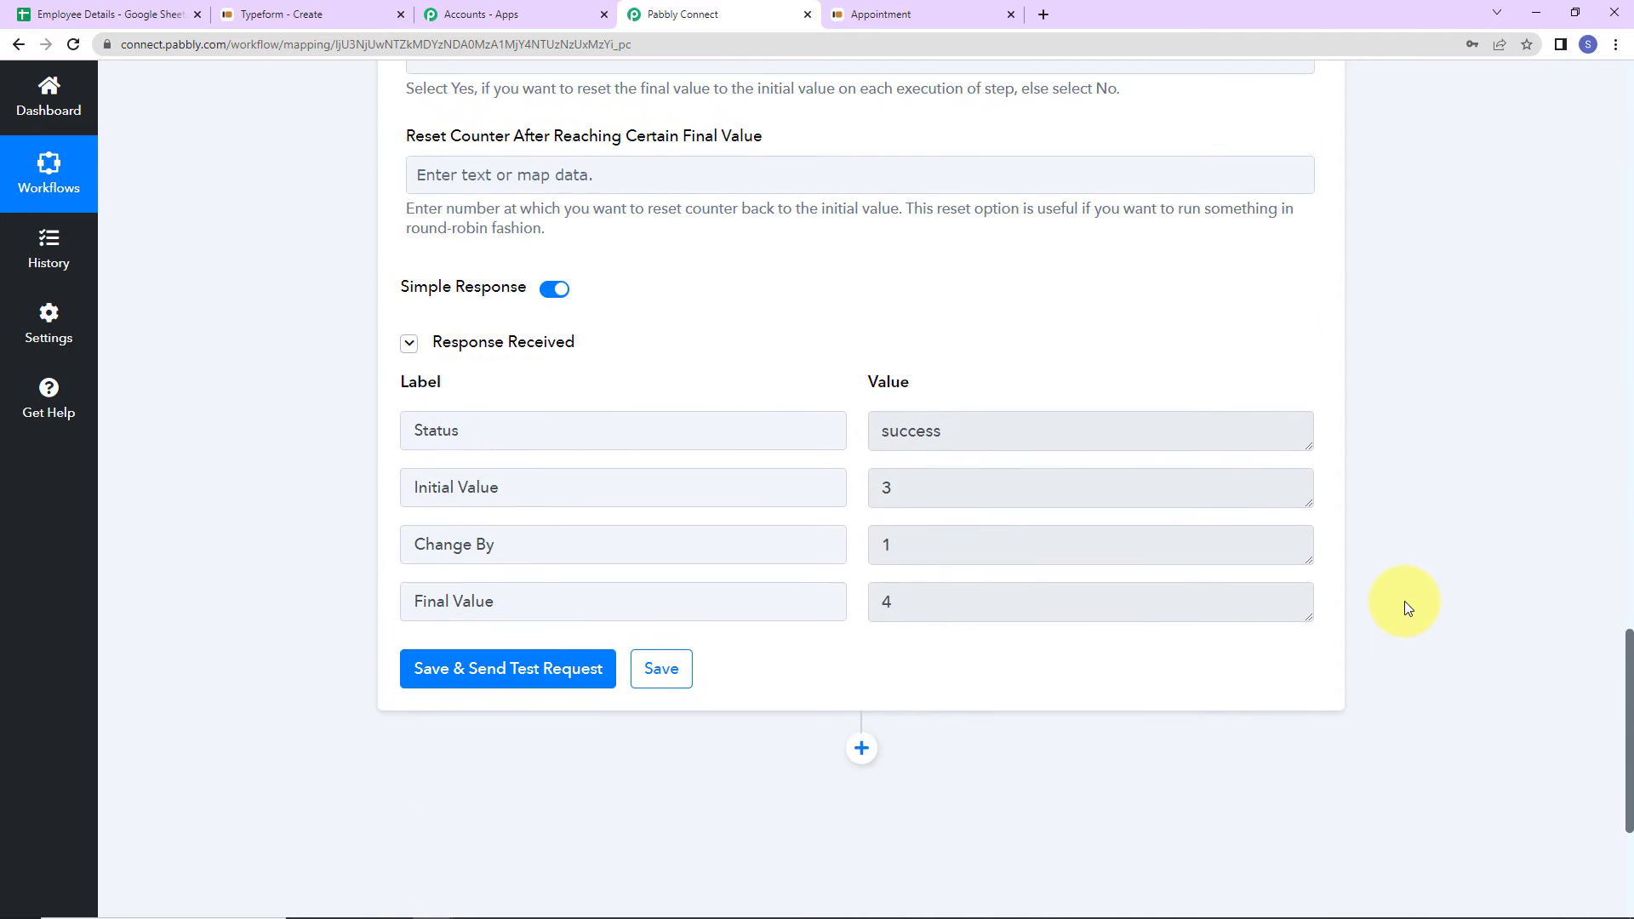
{"action": "scroll", "coordinate": [1438, 538], "scroll_direction": "down", "scroll_amount": 2}
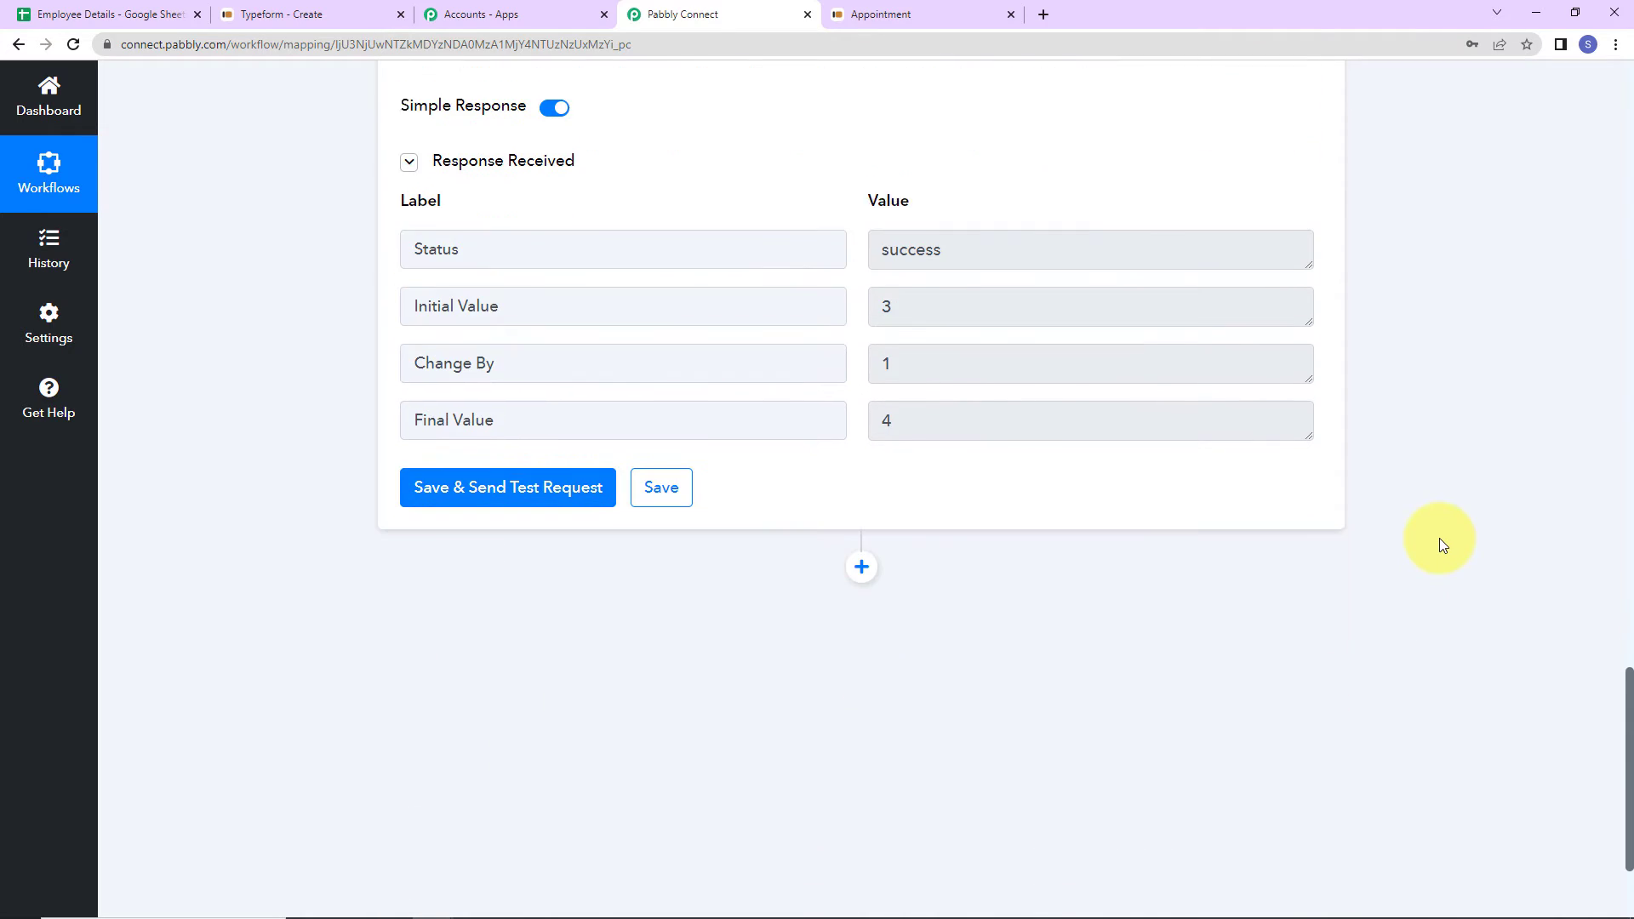
{"action": "left_click", "coordinate": [861, 550]}
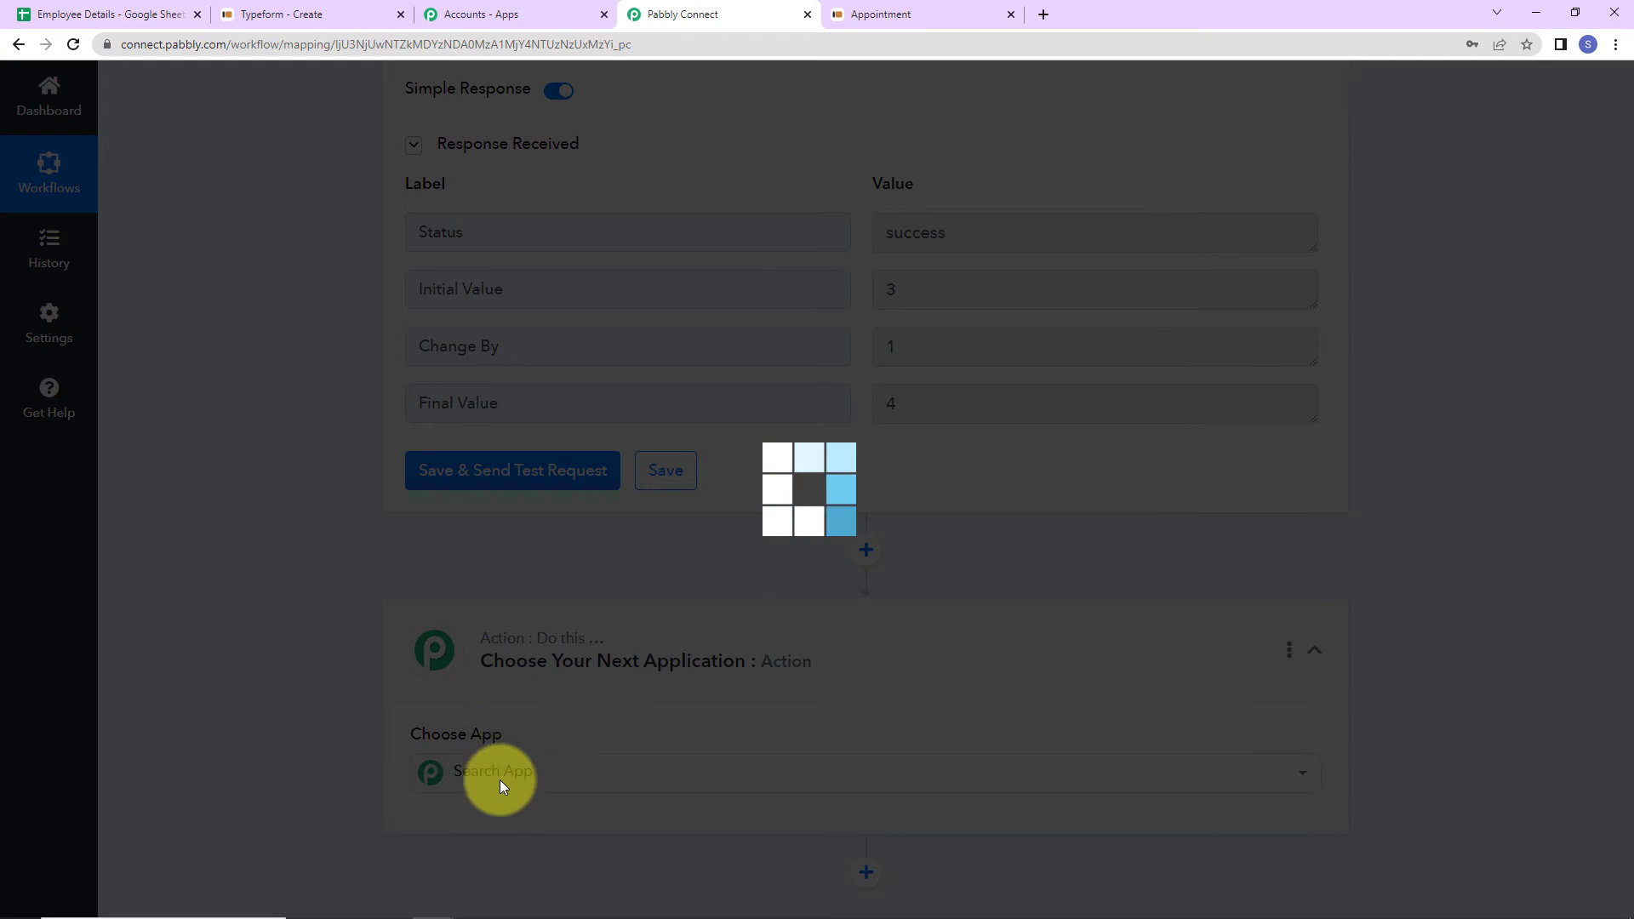
- Make the new action Google Sheets with the Add New Row event
{"action": "type", "text": "googl"}
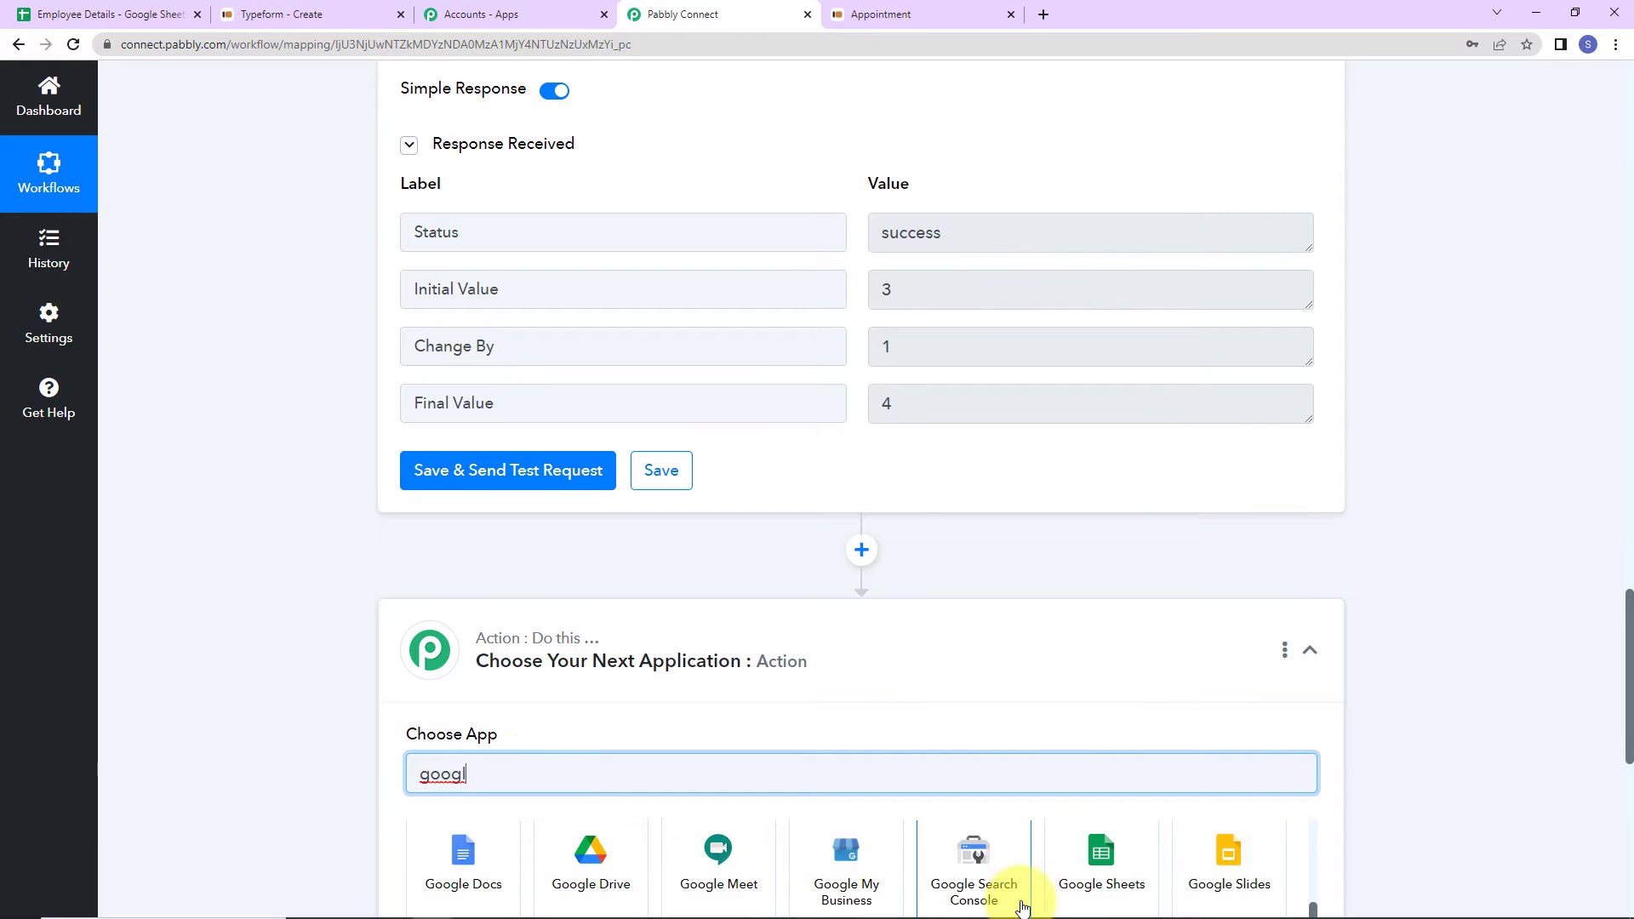
{"action": "left_click", "coordinate": [1097, 868]}
{"action": "scroll", "coordinate": [704, 698], "scroll_direction": "down", "scroll_amount": 2}
{"action": "left_click", "coordinate": [503, 672]}
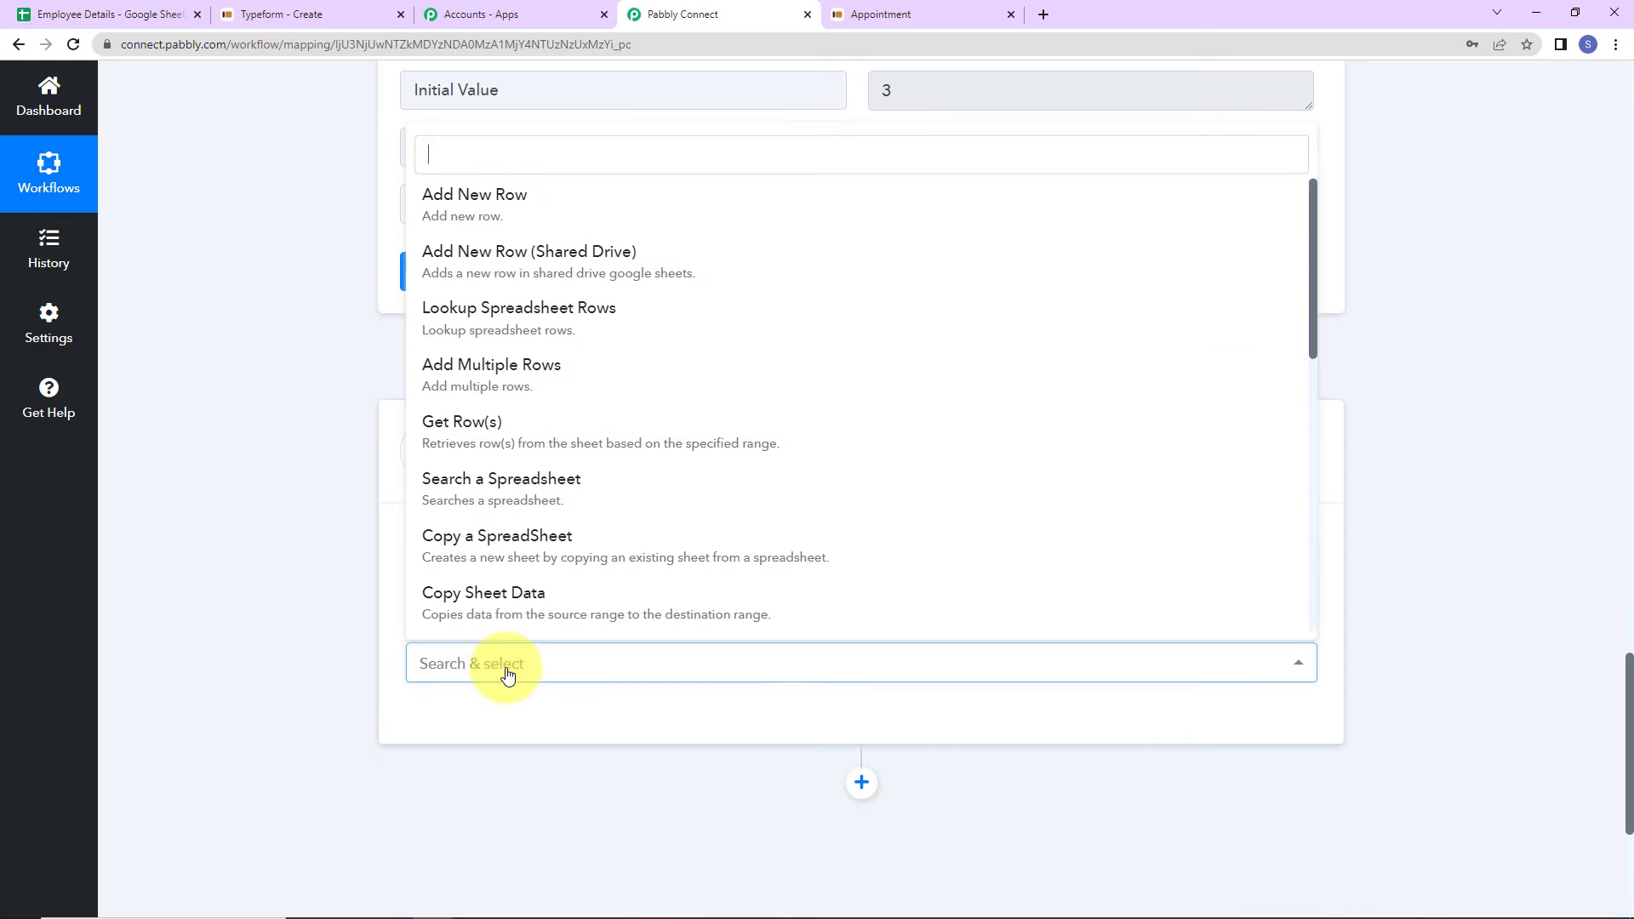
{"action": "left_click", "coordinate": [462, 201]}
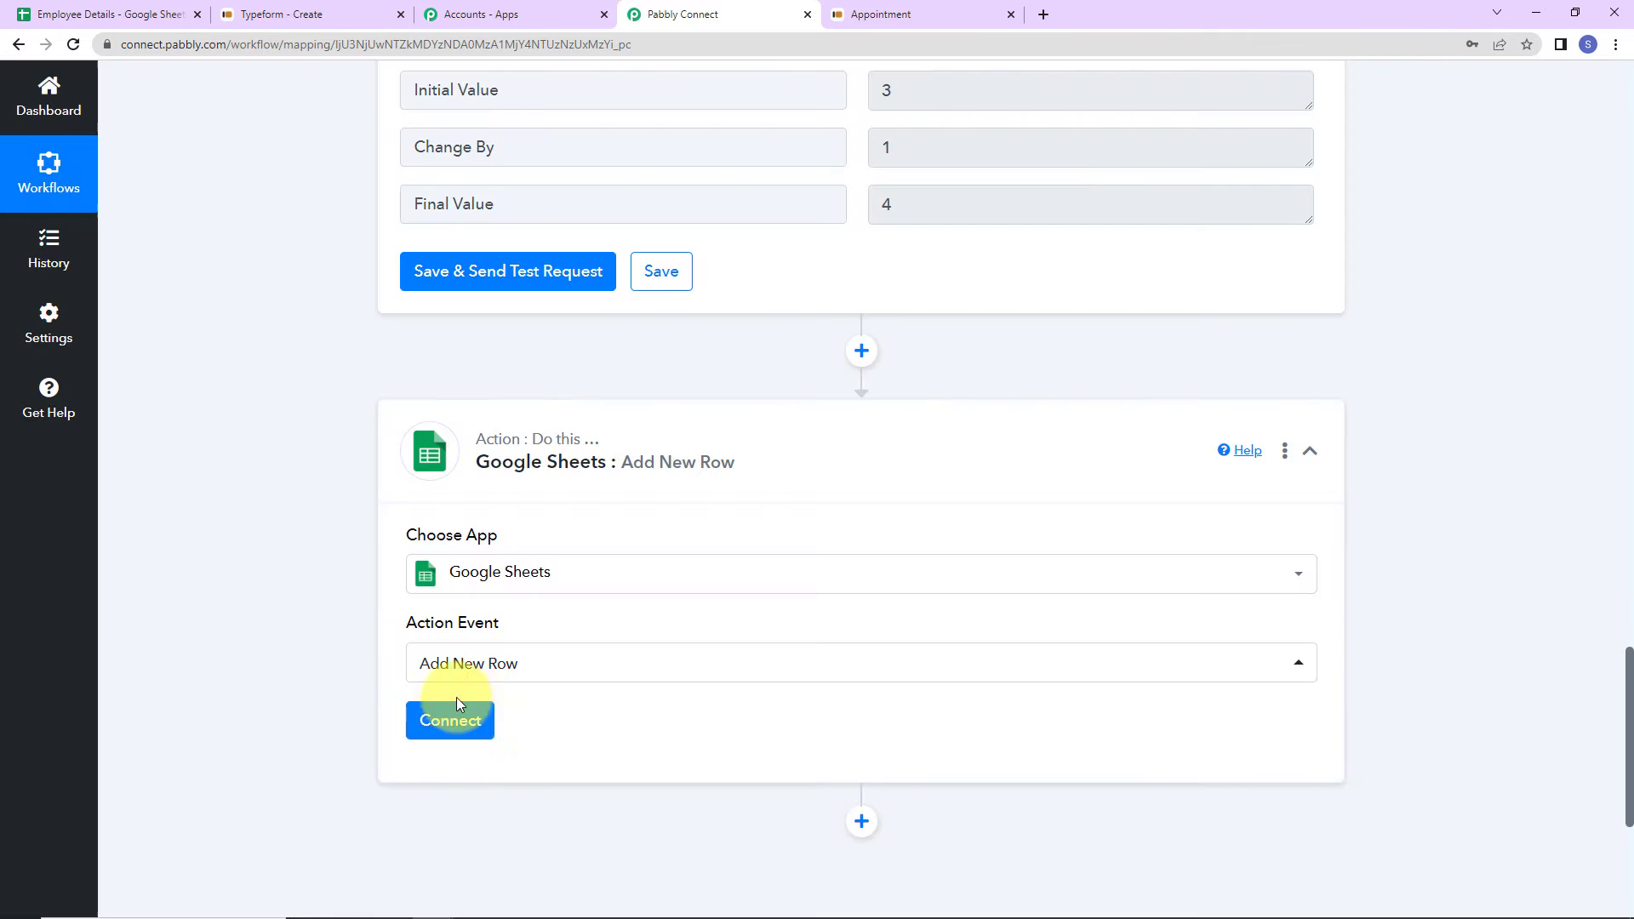
- Add a new Google Sheets connection by signing in with Google and allowing access
{"action": "left_click", "coordinate": [439, 721]}
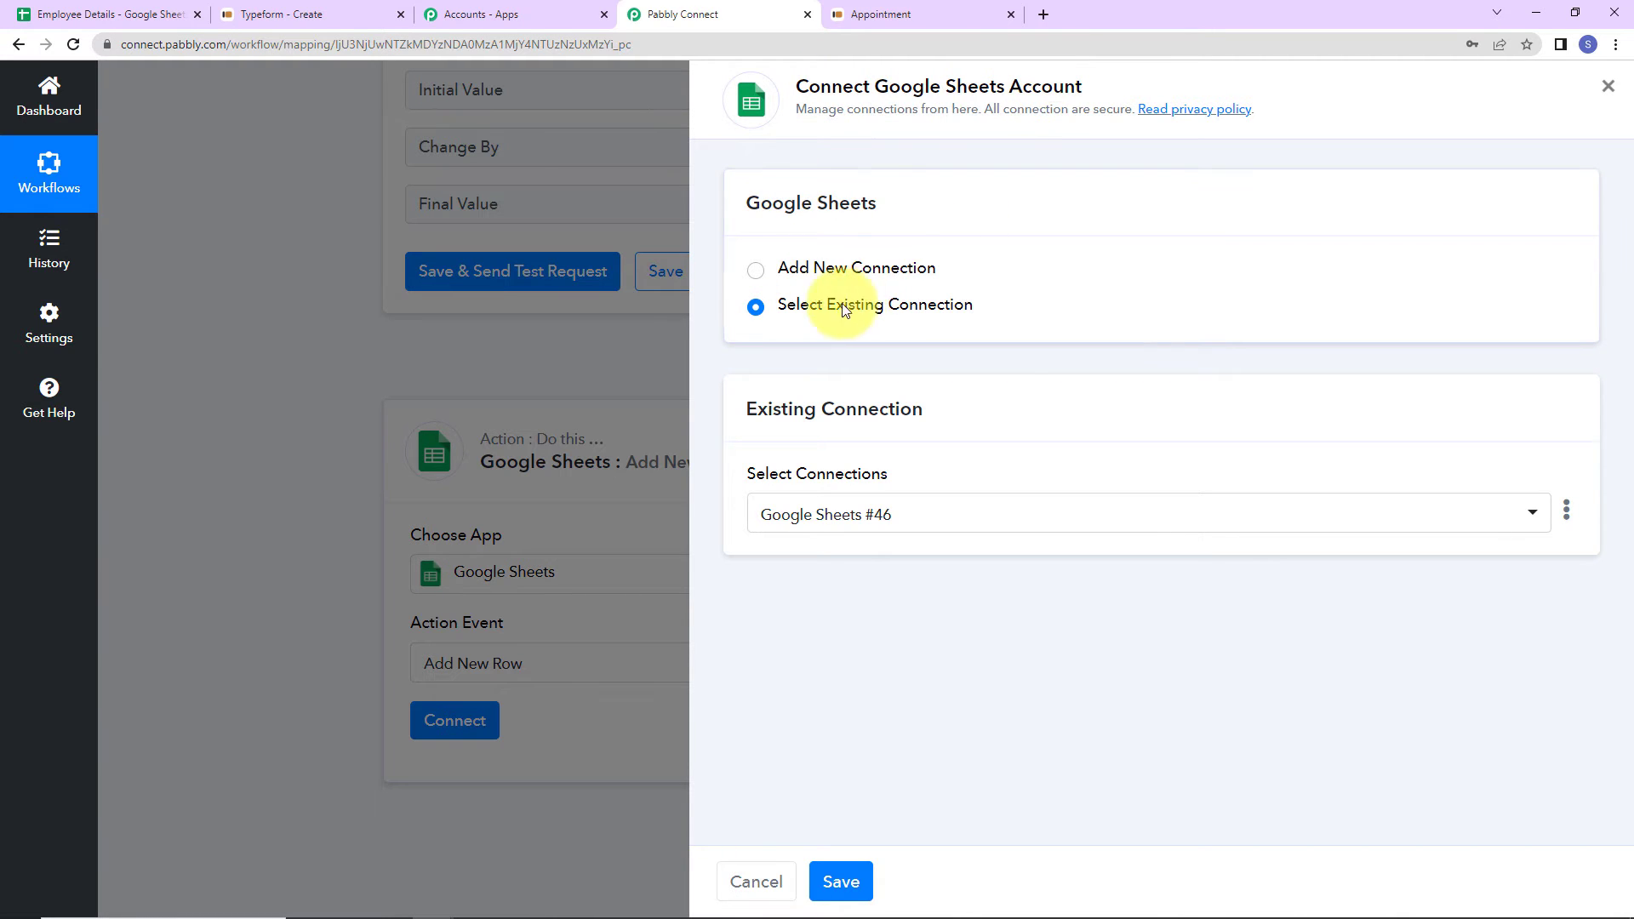
{"action": "left_click", "coordinate": [756, 271]}
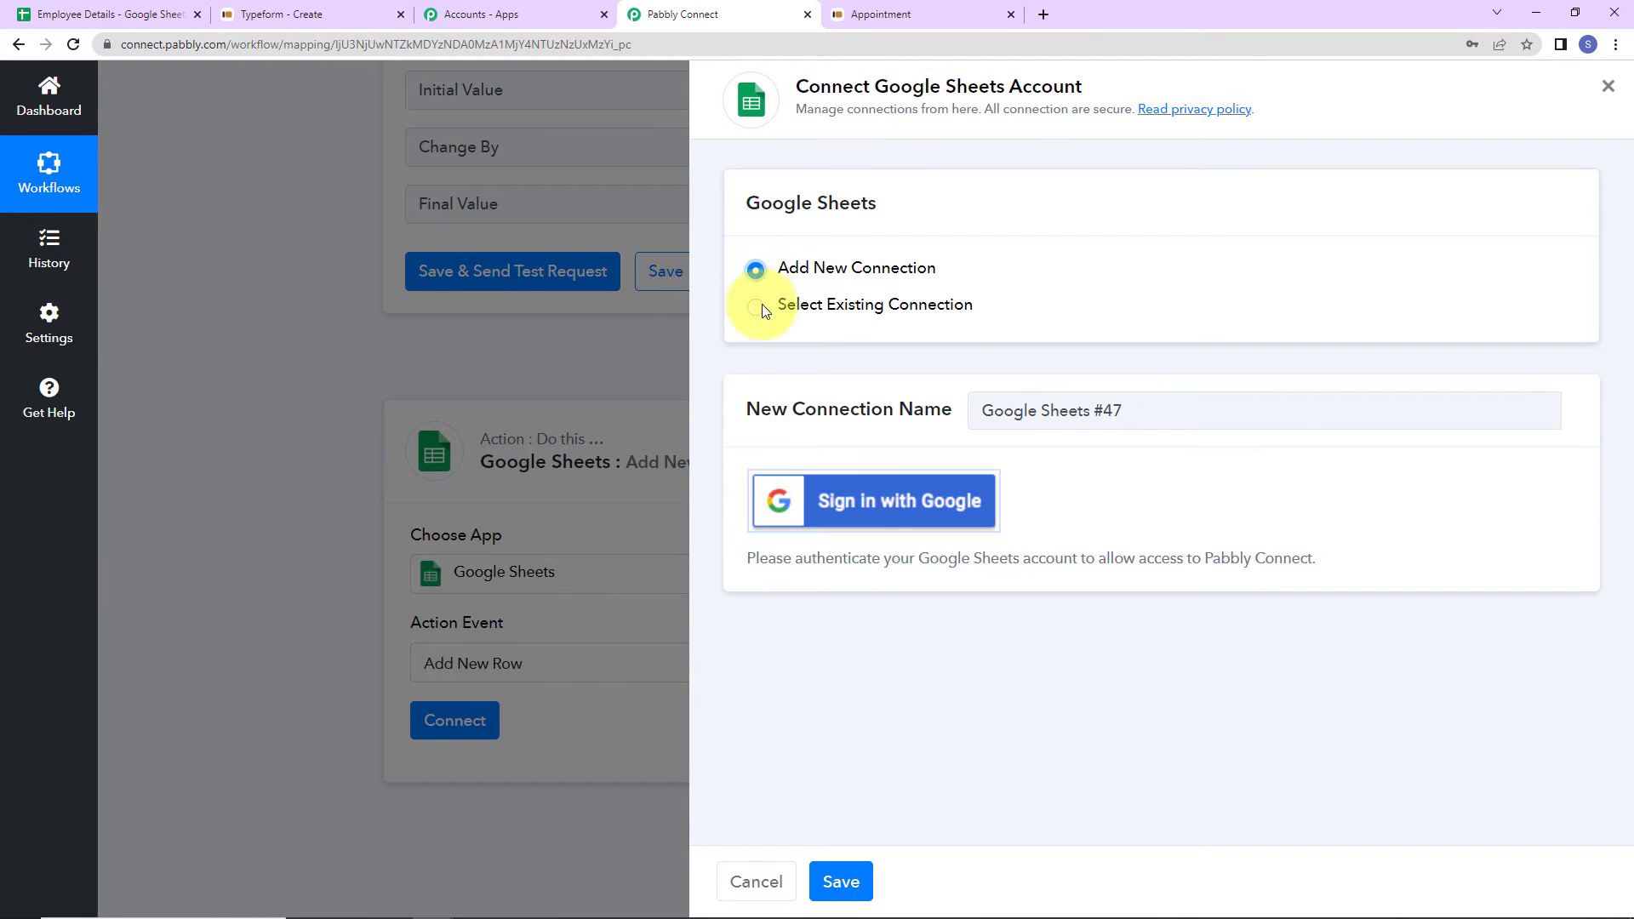
{"action": "left_click", "coordinate": [855, 515]}
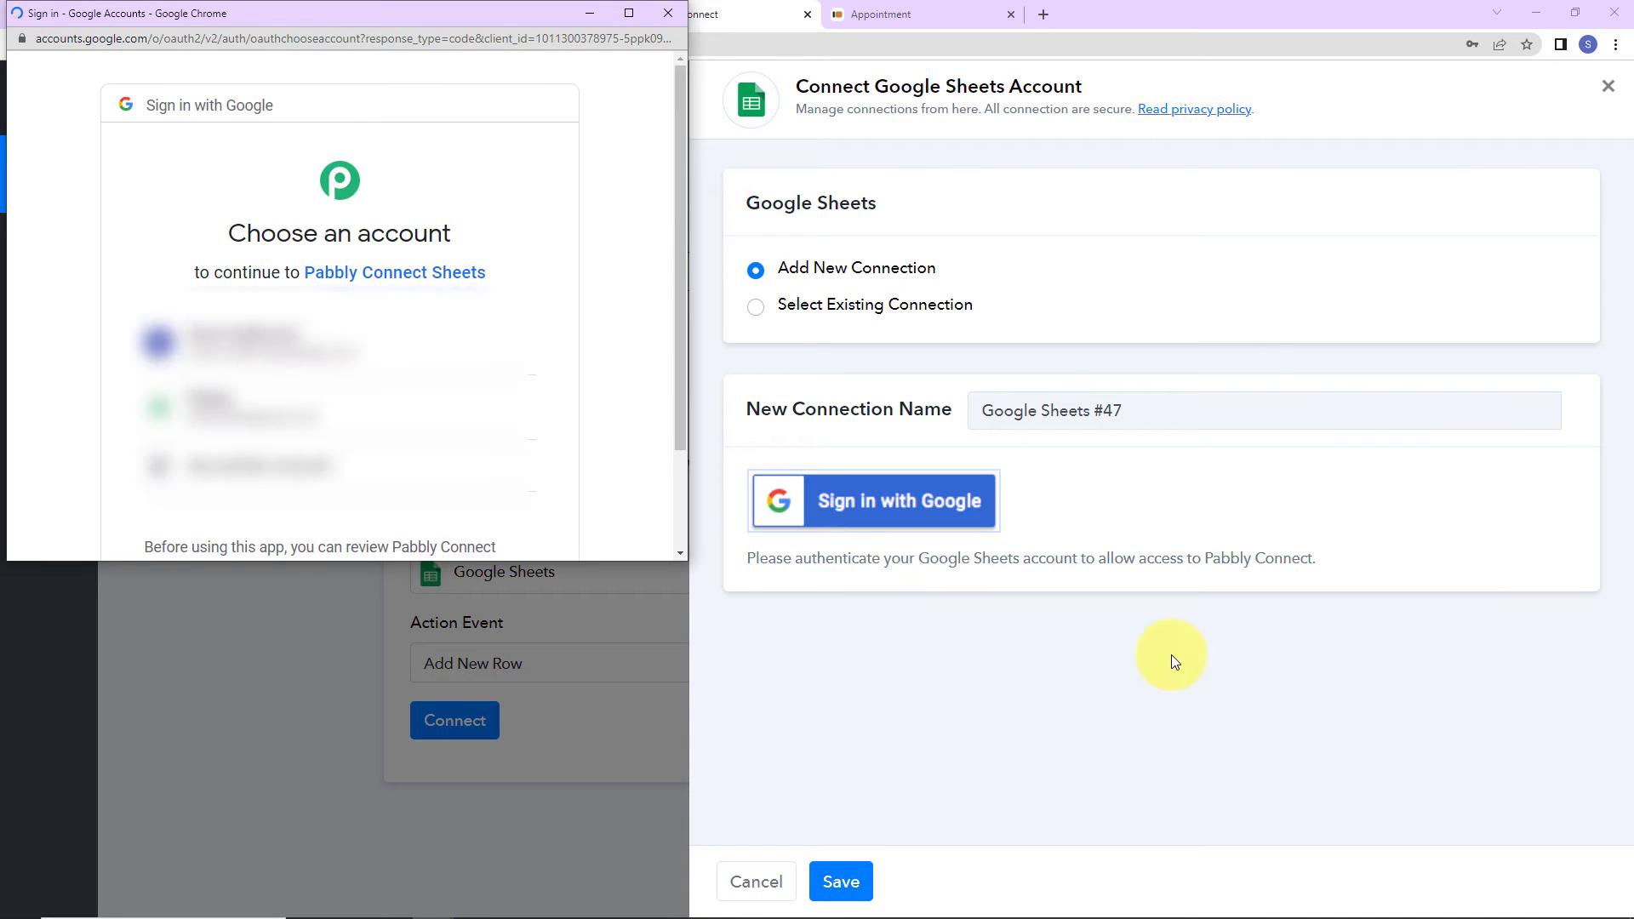
{"action": "left_click", "coordinate": [425, 415]}
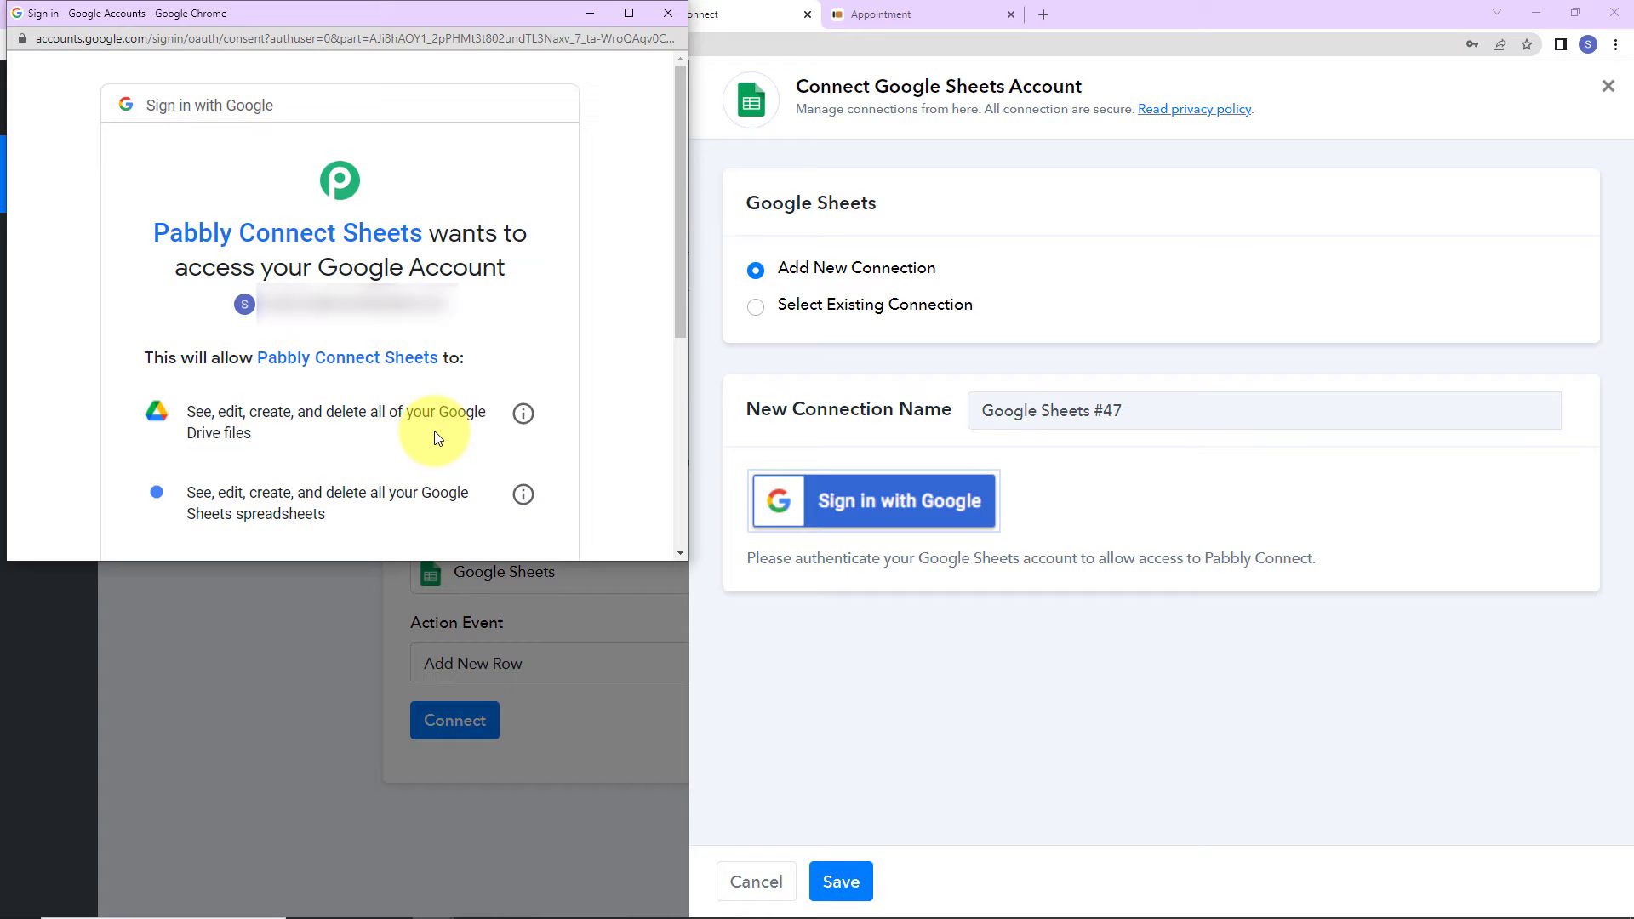
{"action": "scroll", "coordinate": [434, 430], "scroll_direction": "down", "scroll_amount": 5}
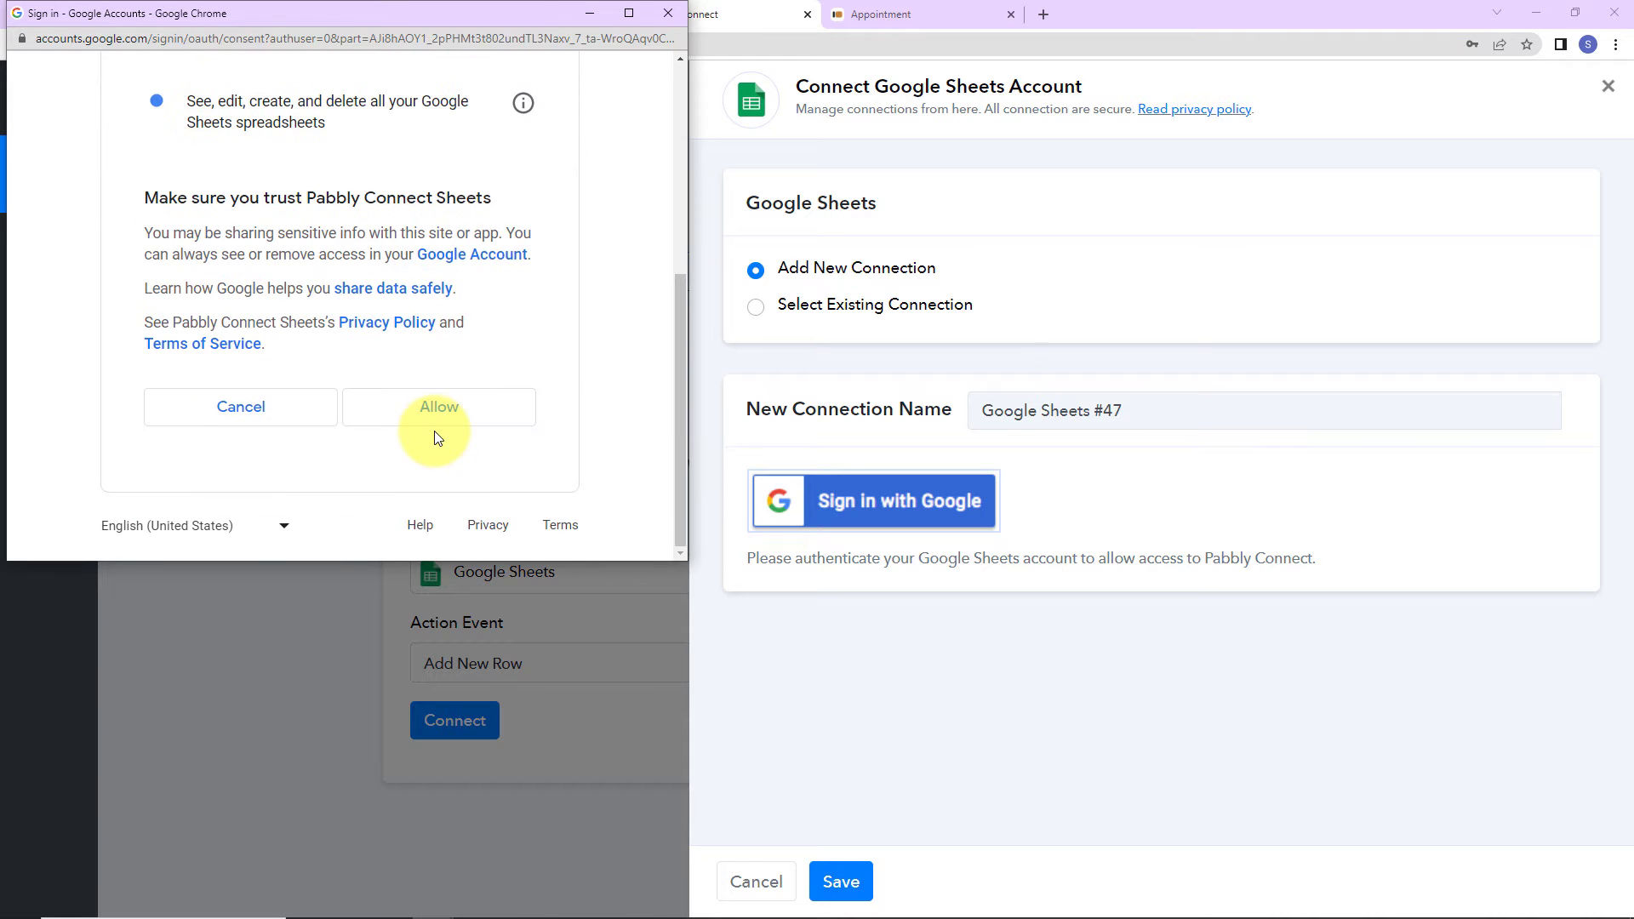
{"action": "left_click", "coordinate": [435, 422]}
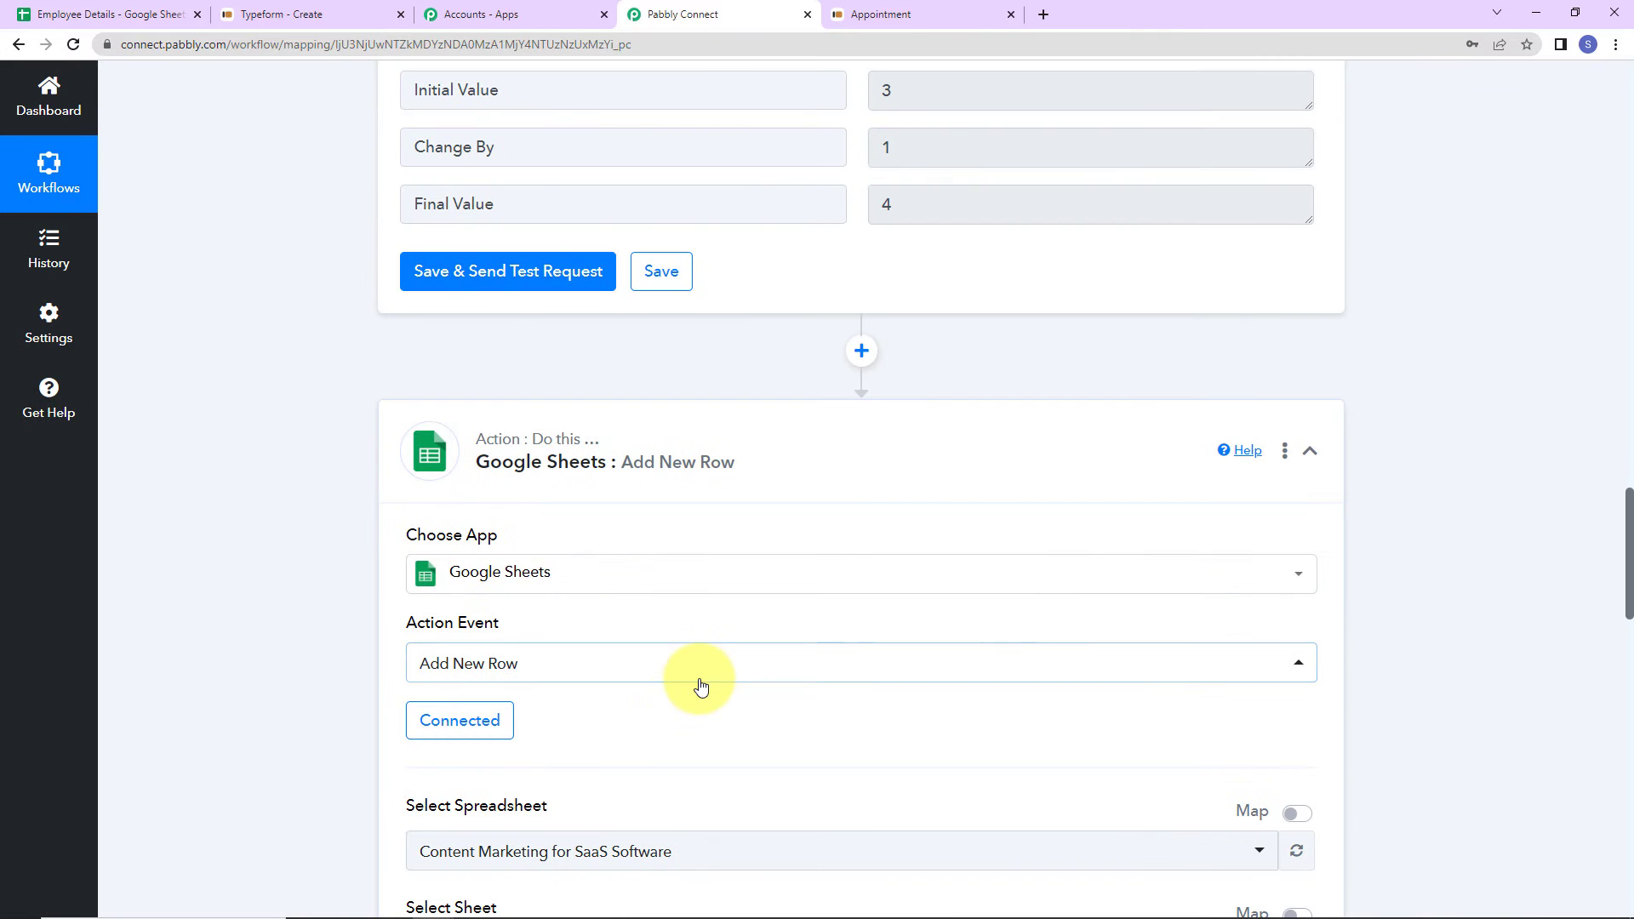
- Select the Employee Details spreadsheet for the new row
{"action": "scroll", "coordinate": [697, 682], "scroll_direction": "down", "scroll_amount": 3}
{"action": "scroll", "coordinate": [700, 686], "scroll_direction": "down", "scroll_amount": 3}
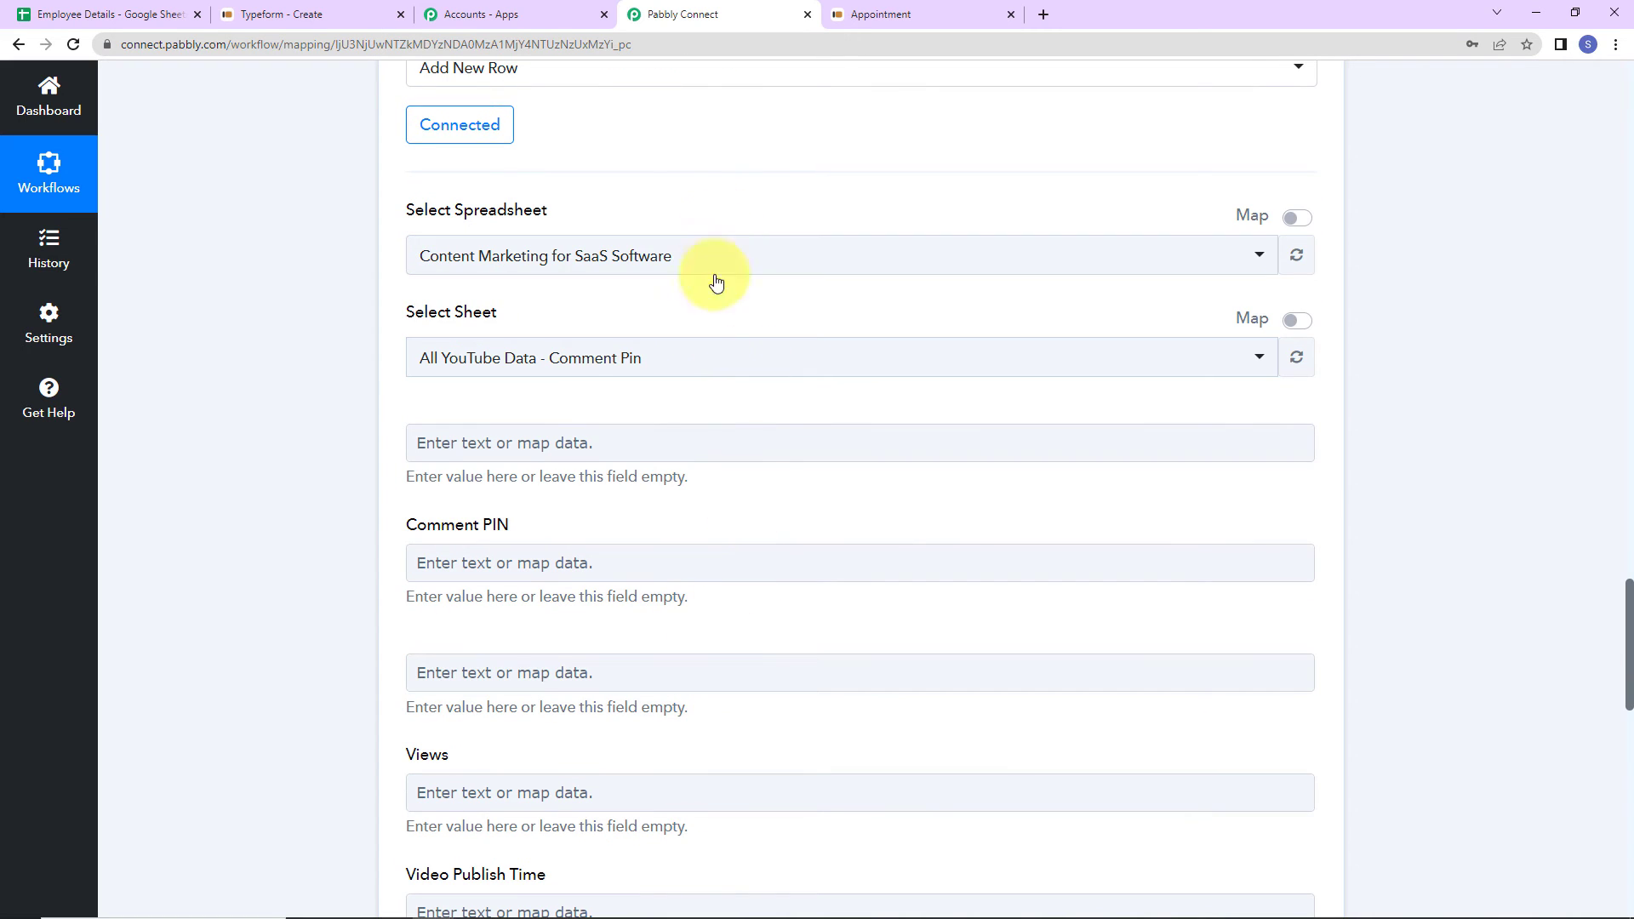
{"action": "left_click", "coordinate": [691, 260]}
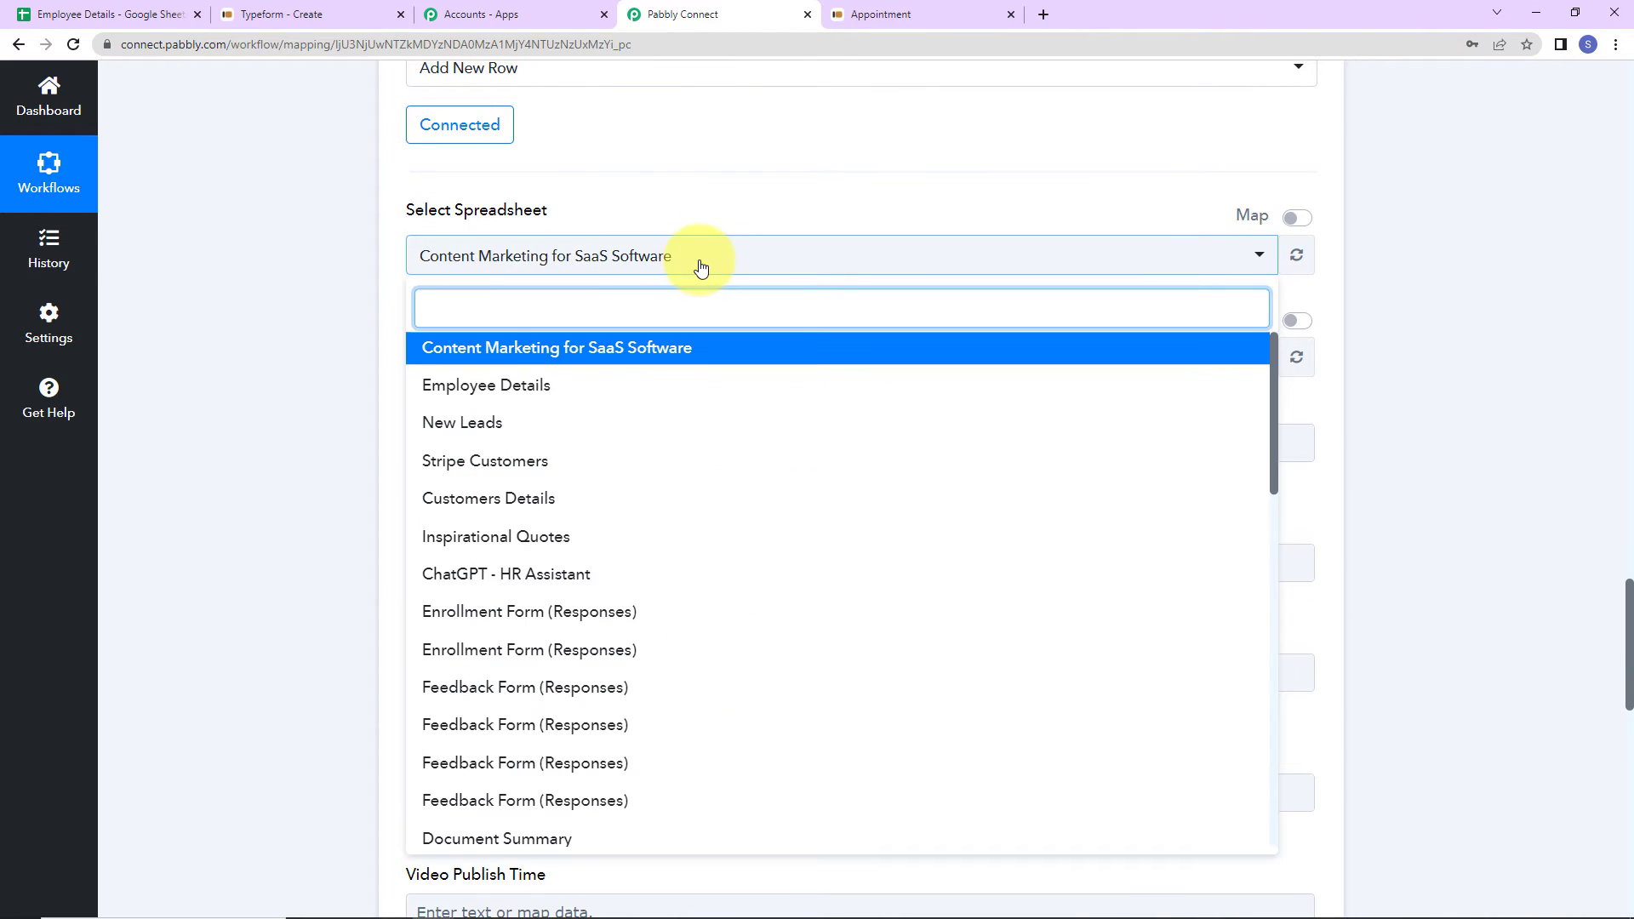
{"action": "left_click", "coordinate": [557, 387]}
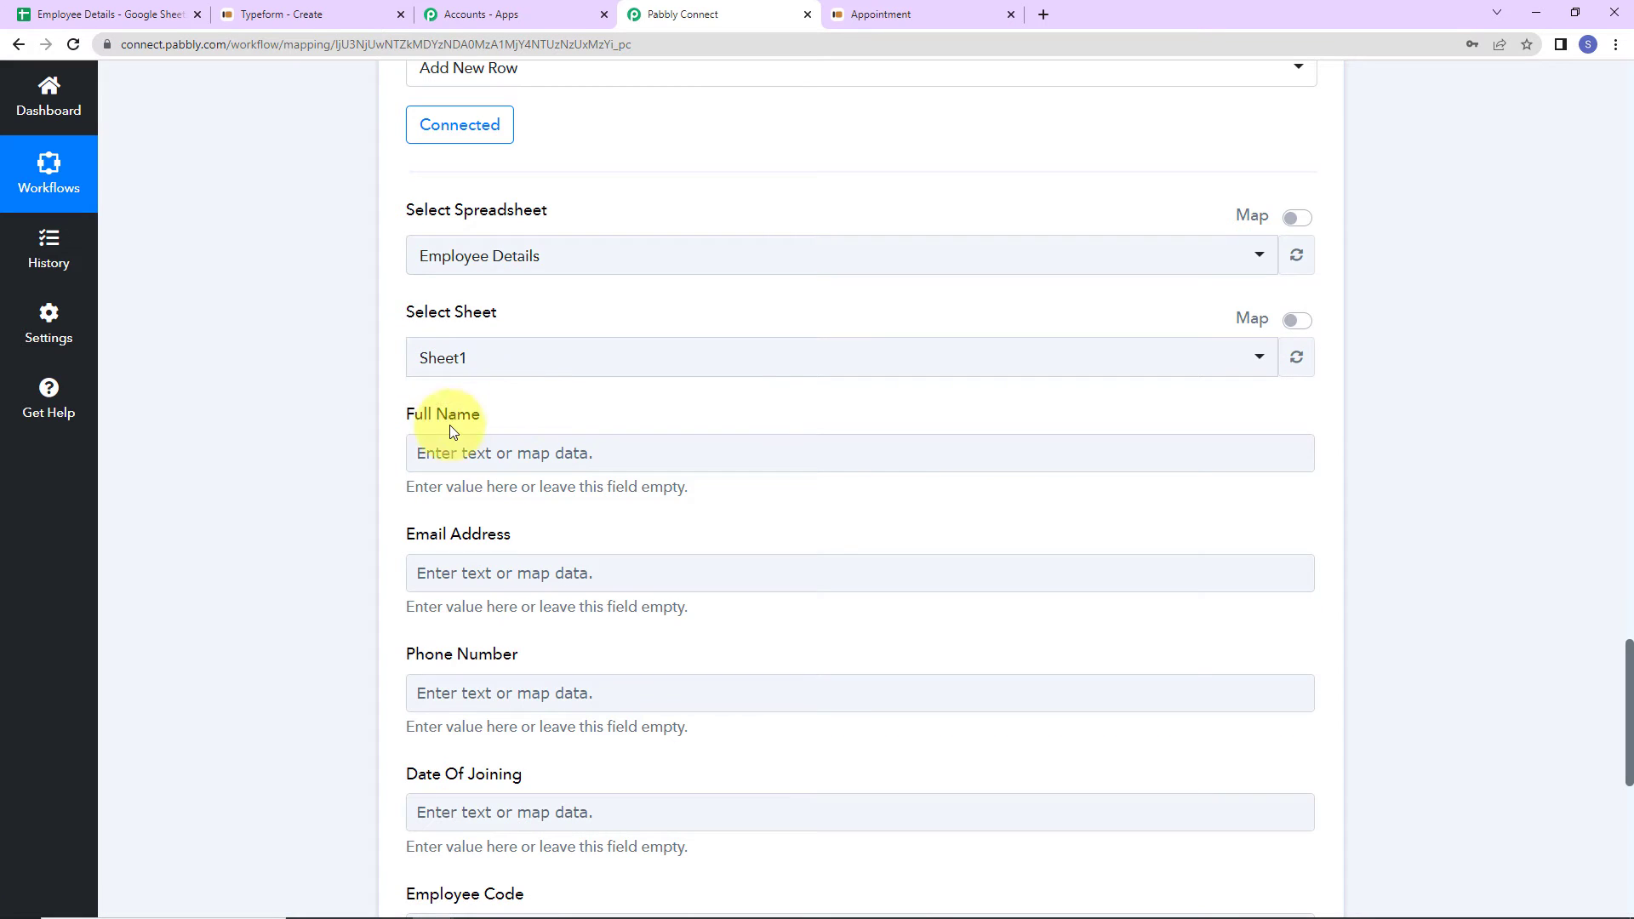
- Map the Typeform name answer into Full Name and email answer into Email Address
{"action": "scroll", "coordinate": [553, 411], "scroll_direction": "down", "scroll_amount": 1}
{"action": "scroll", "coordinate": [554, 412], "scroll_direction": "down", "scroll_amount": 1}
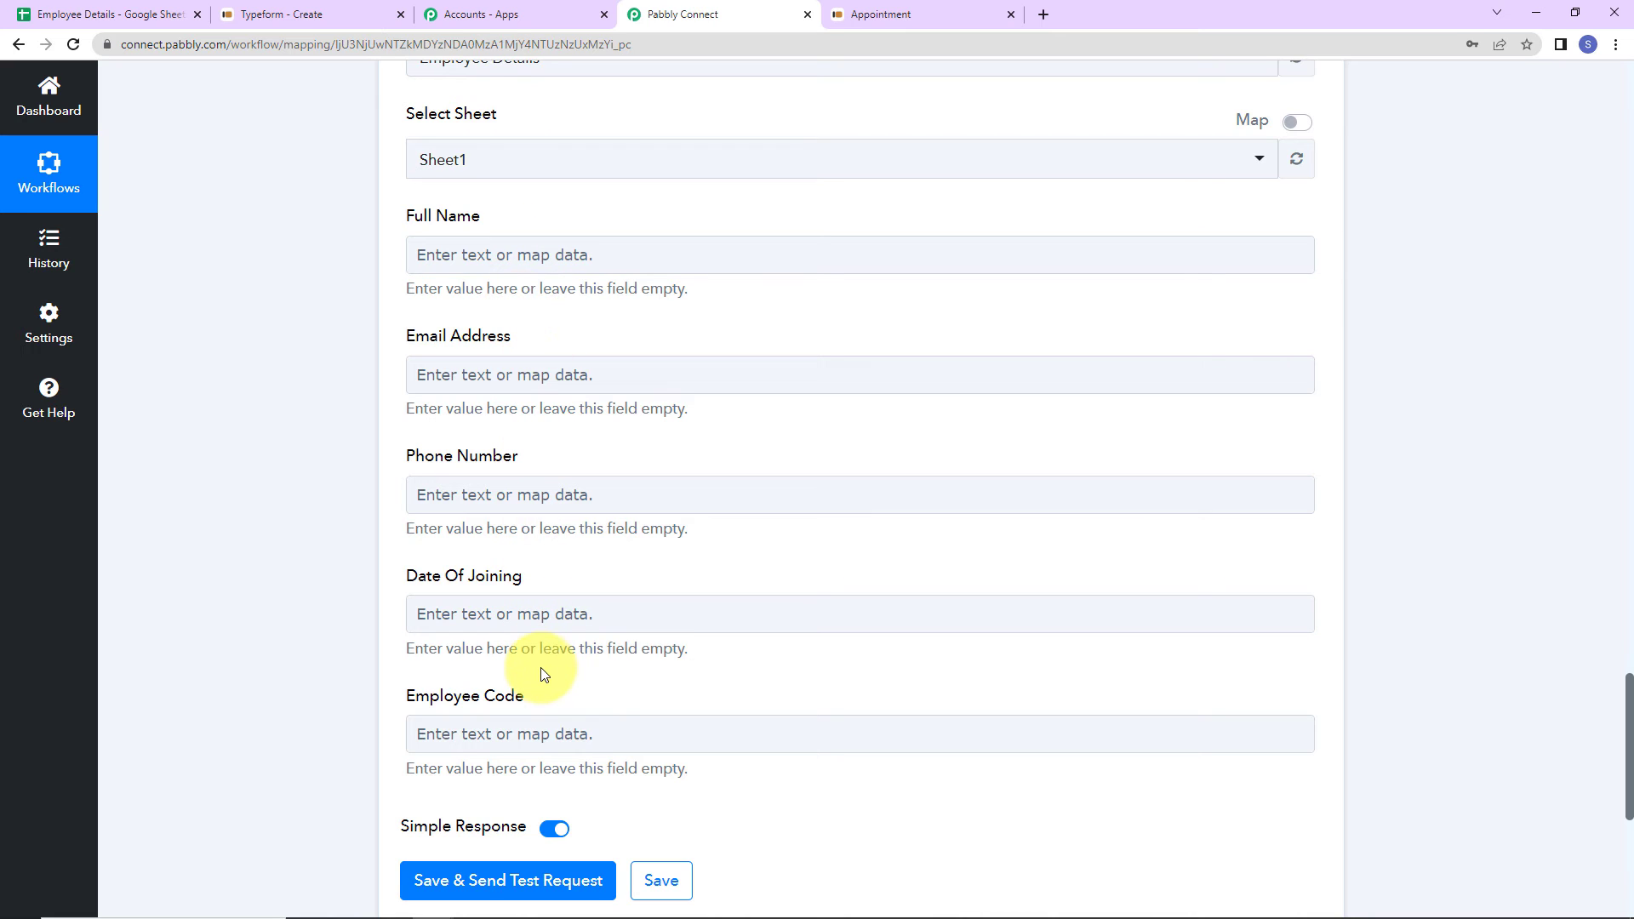
{"action": "left_click", "coordinate": [473, 254]}
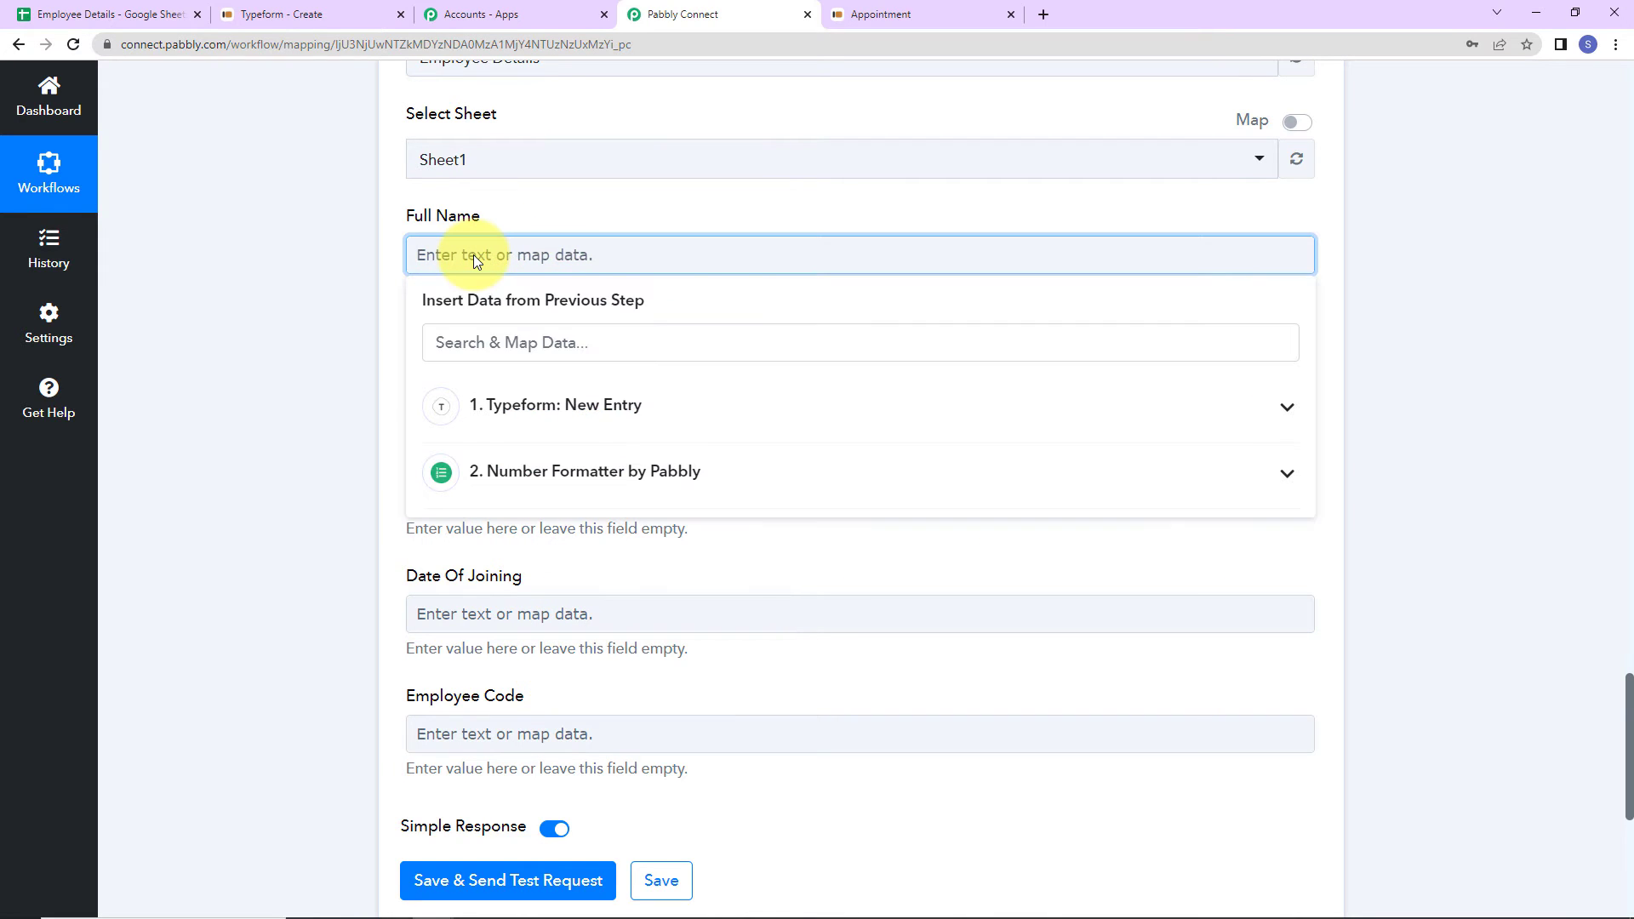
{"action": "left_click", "coordinate": [543, 412]}
{"action": "left_click", "coordinate": [558, 330]}
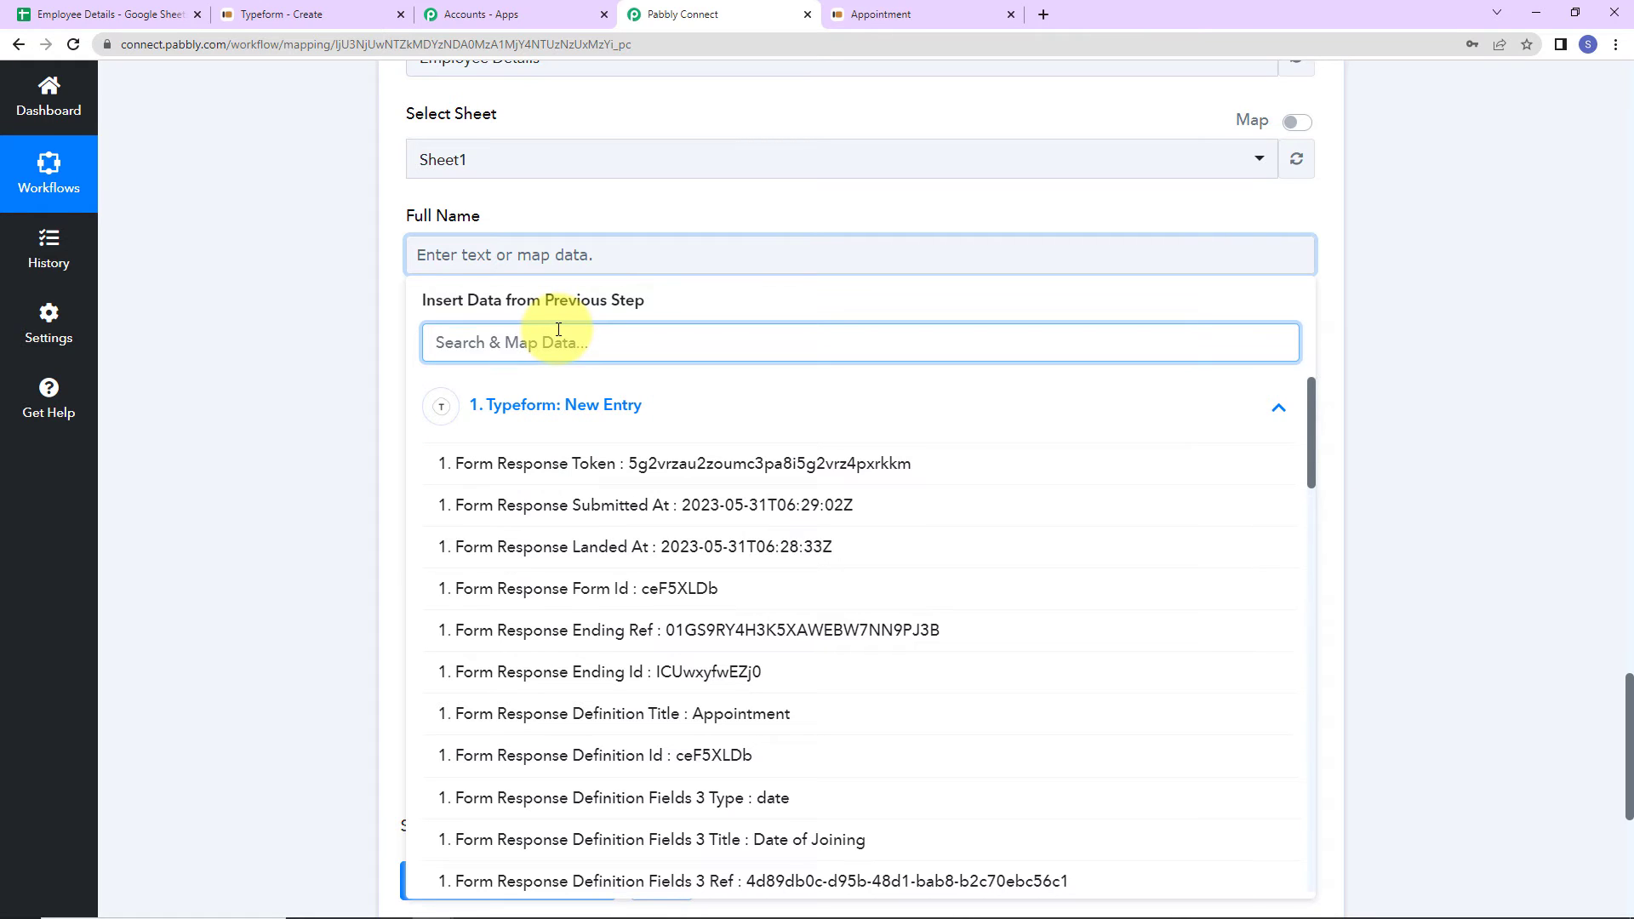
{"action": "type", "text": "smart"}
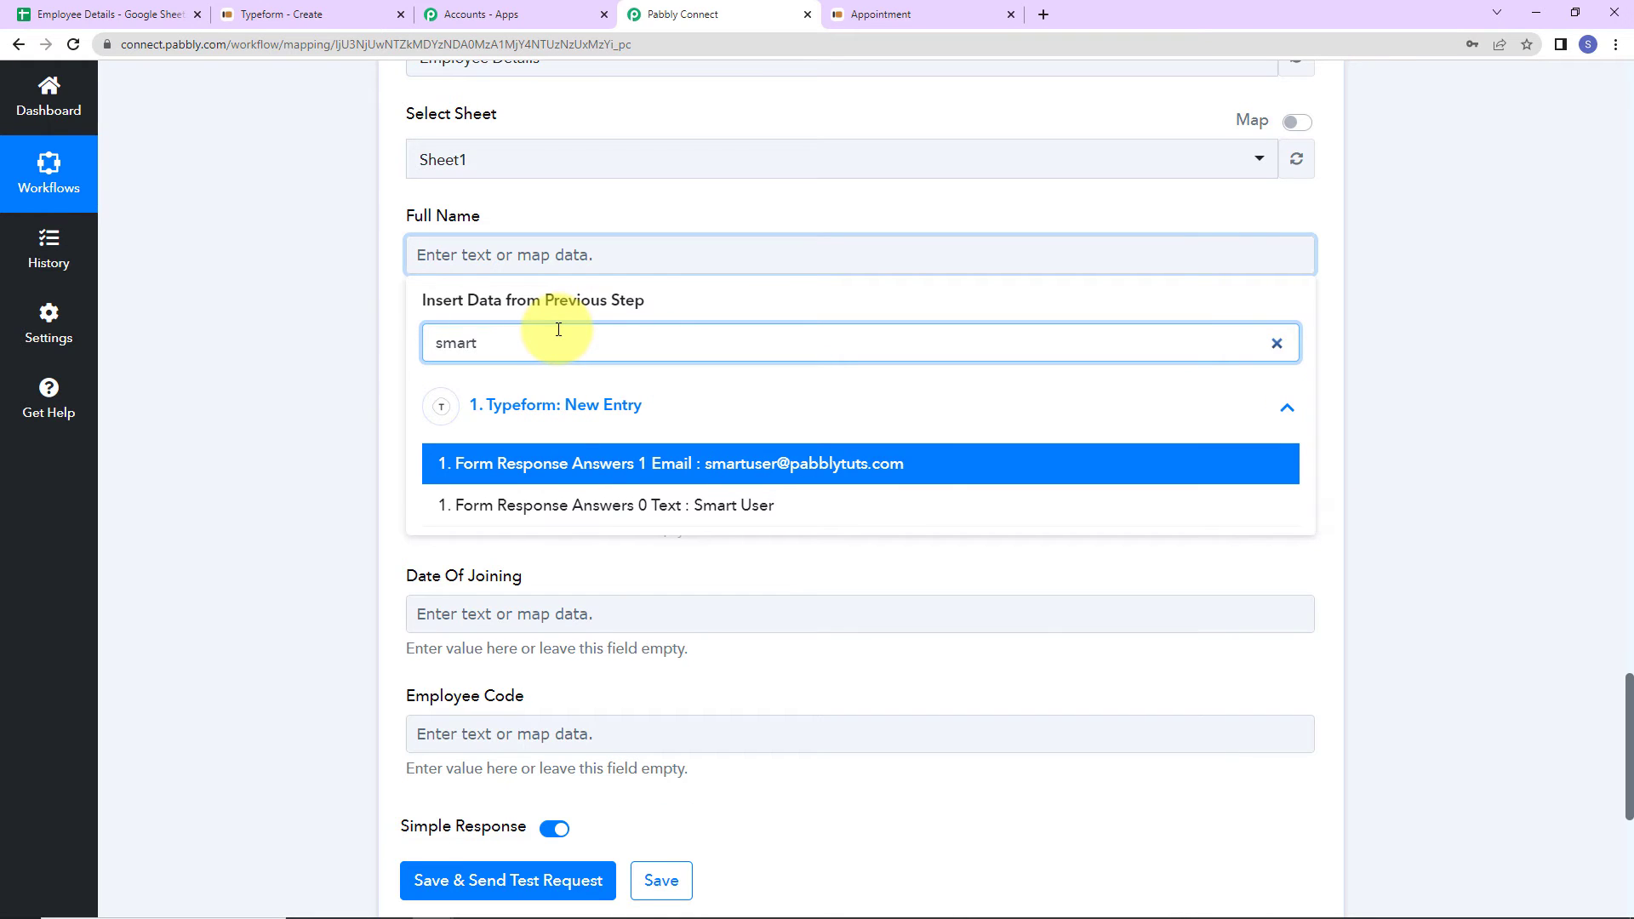
{"action": "left_click", "coordinate": [572, 505]}
{"action": "left_click", "coordinate": [263, 421]}
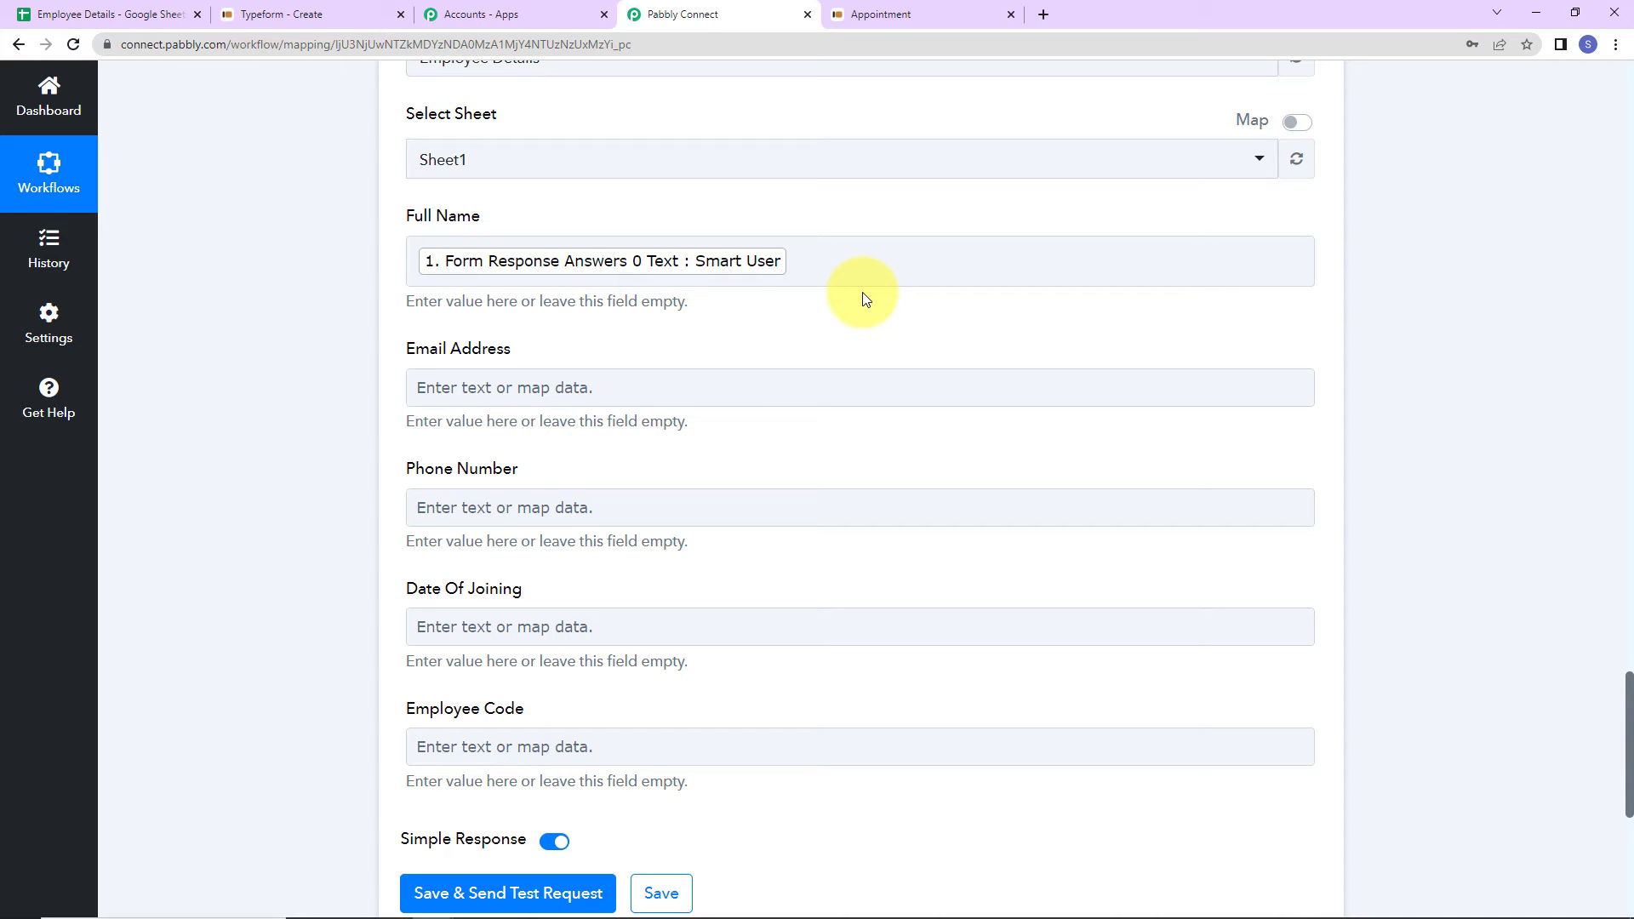
{"action": "left_click", "coordinate": [447, 383]}
{"action": "left_click", "coordinate": [502, 548]}
{"action": "left_click", "coordinate": [476, 475]}
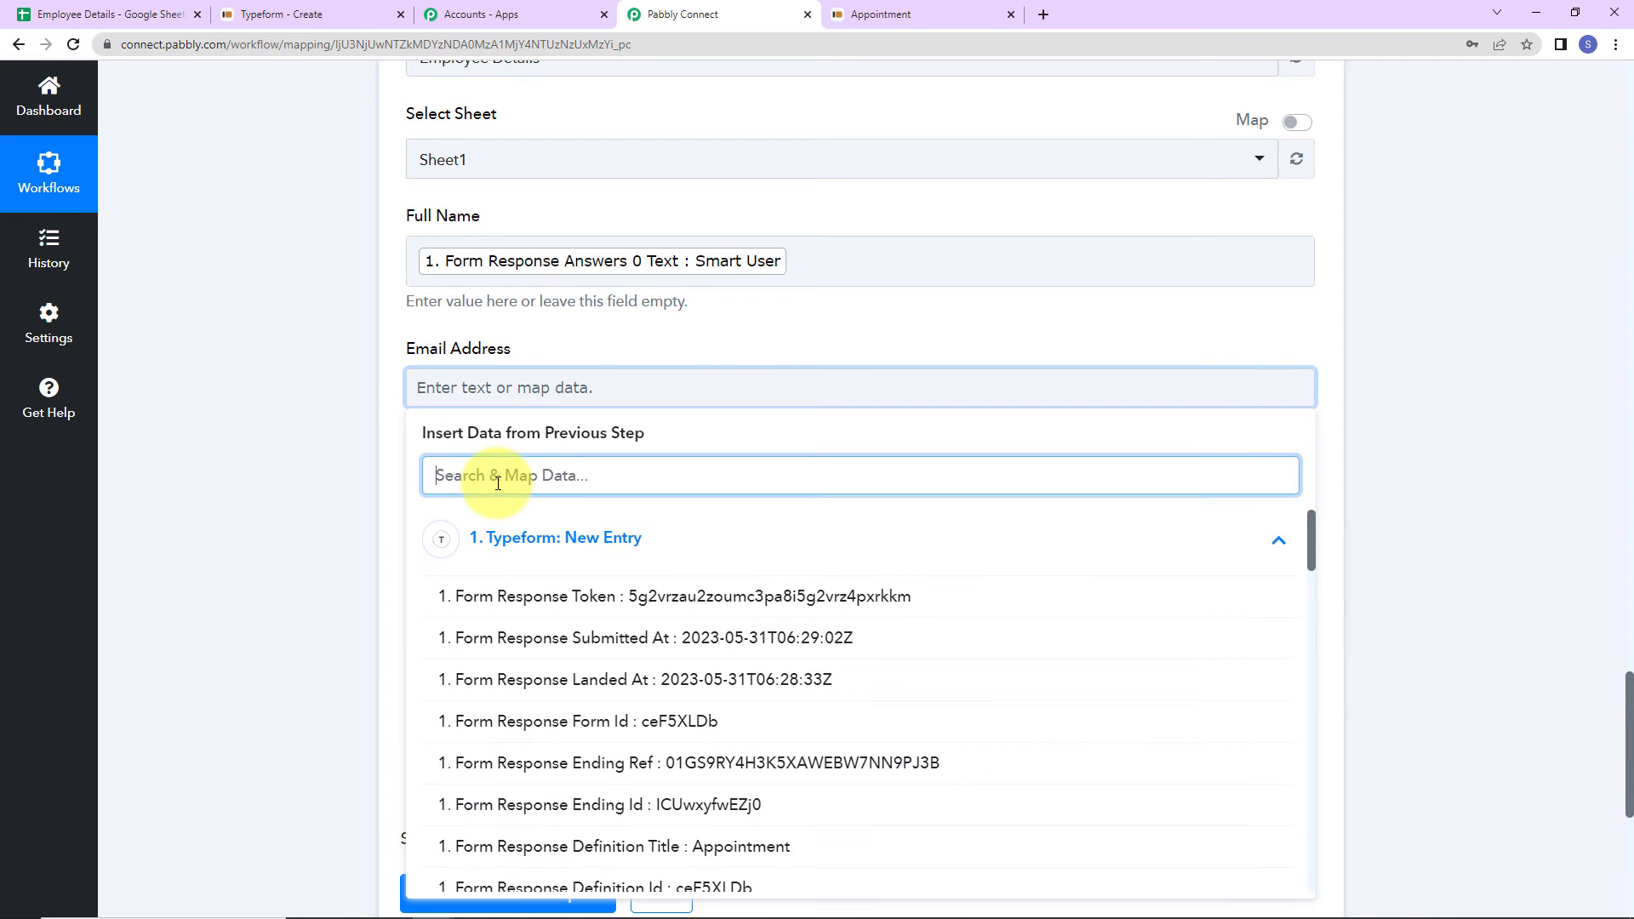
{"action": "type", "text": "@"}
{"action": "left_click", "coordinate": [508, 600]}
{"action": "left_click", "coordinate": [352, 496]}
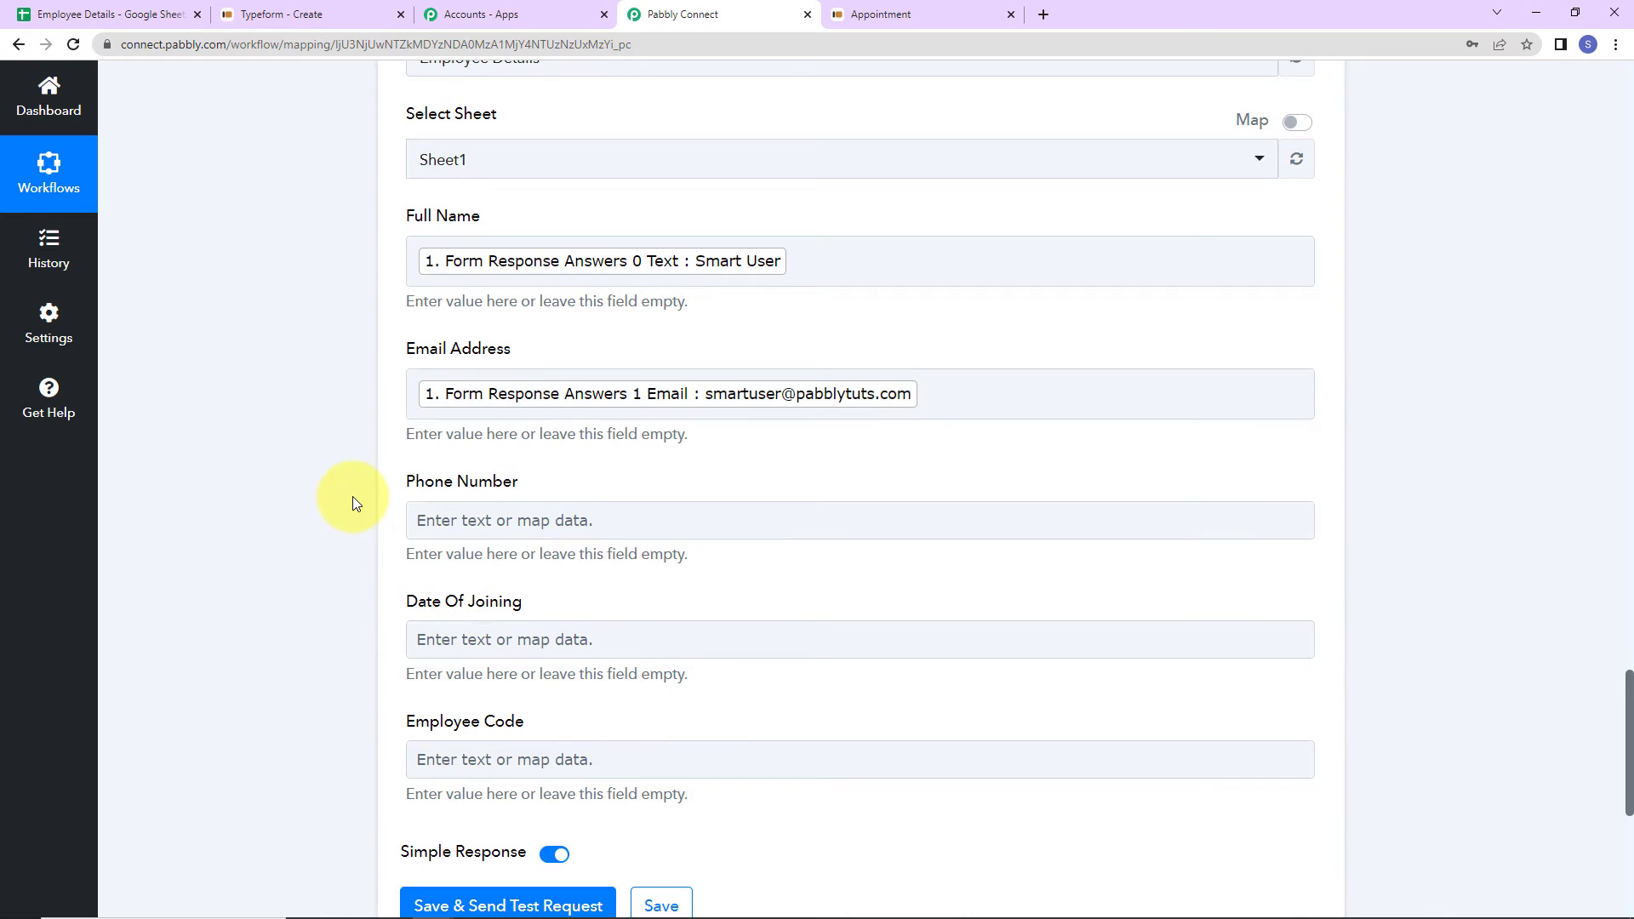
- Map the Typeform phone answer into Phone Number and the joining date into Date Of Joining
{"action": "scroll", "coordinate": [352, 497], "scroll_direction": "down", "scroll_amount": 2}
{"action": "left_click", "coordinate": [457, 329]}
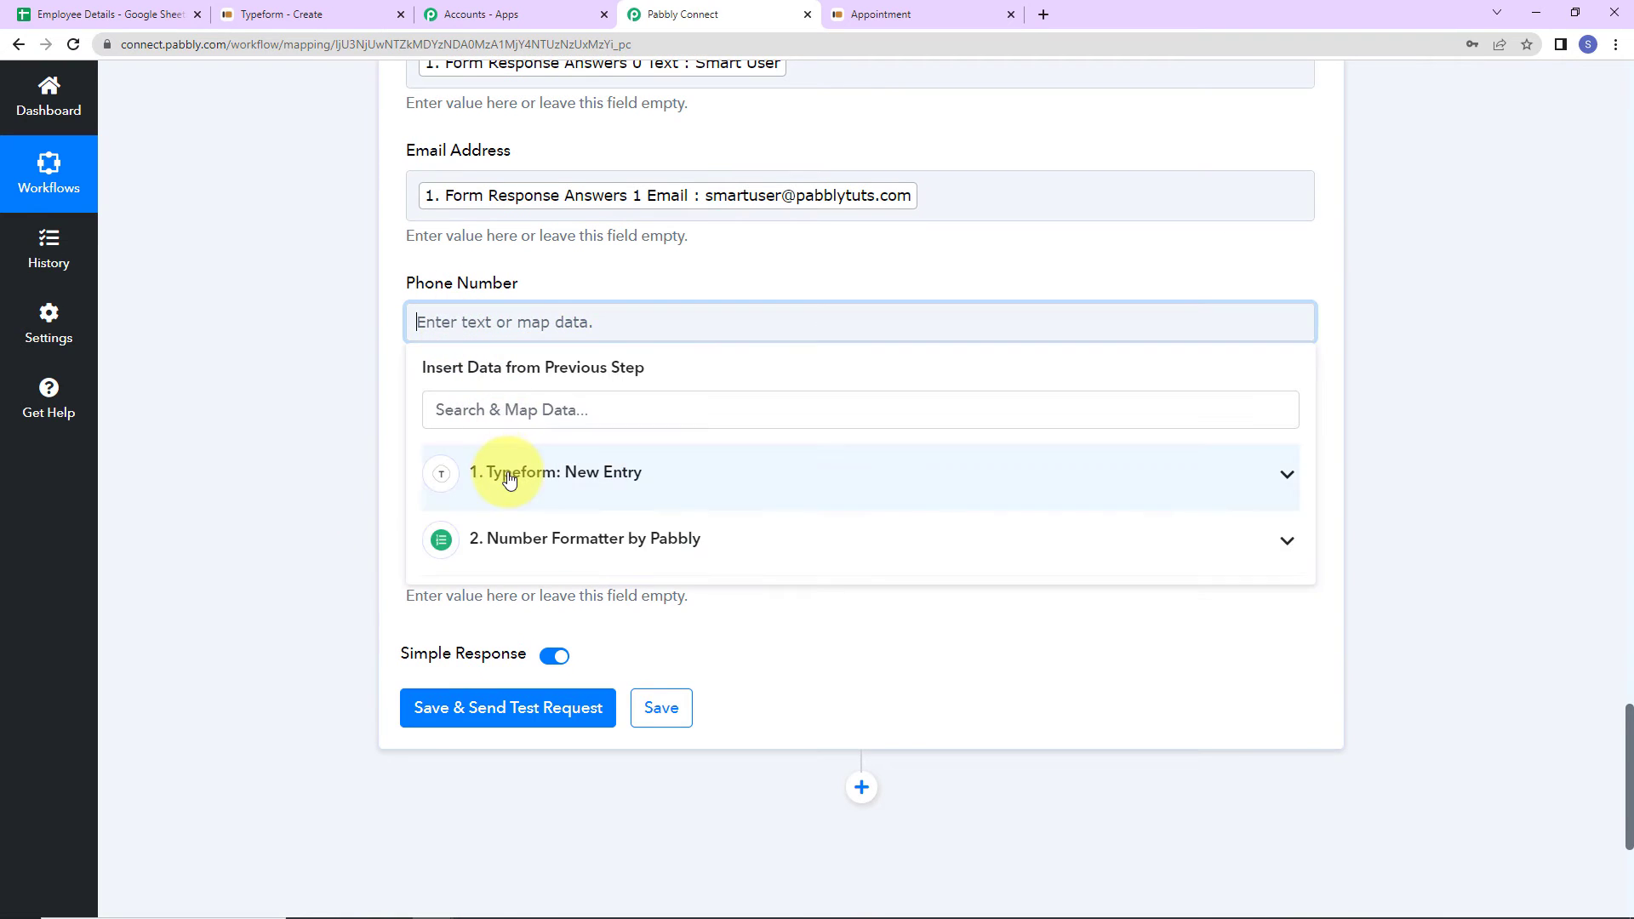
{"action": "left_click", "coordinate": [485, 470]}
{"action": "left_click", "coordinate": [514, 412]}
{"action": "type", "text": "9"}
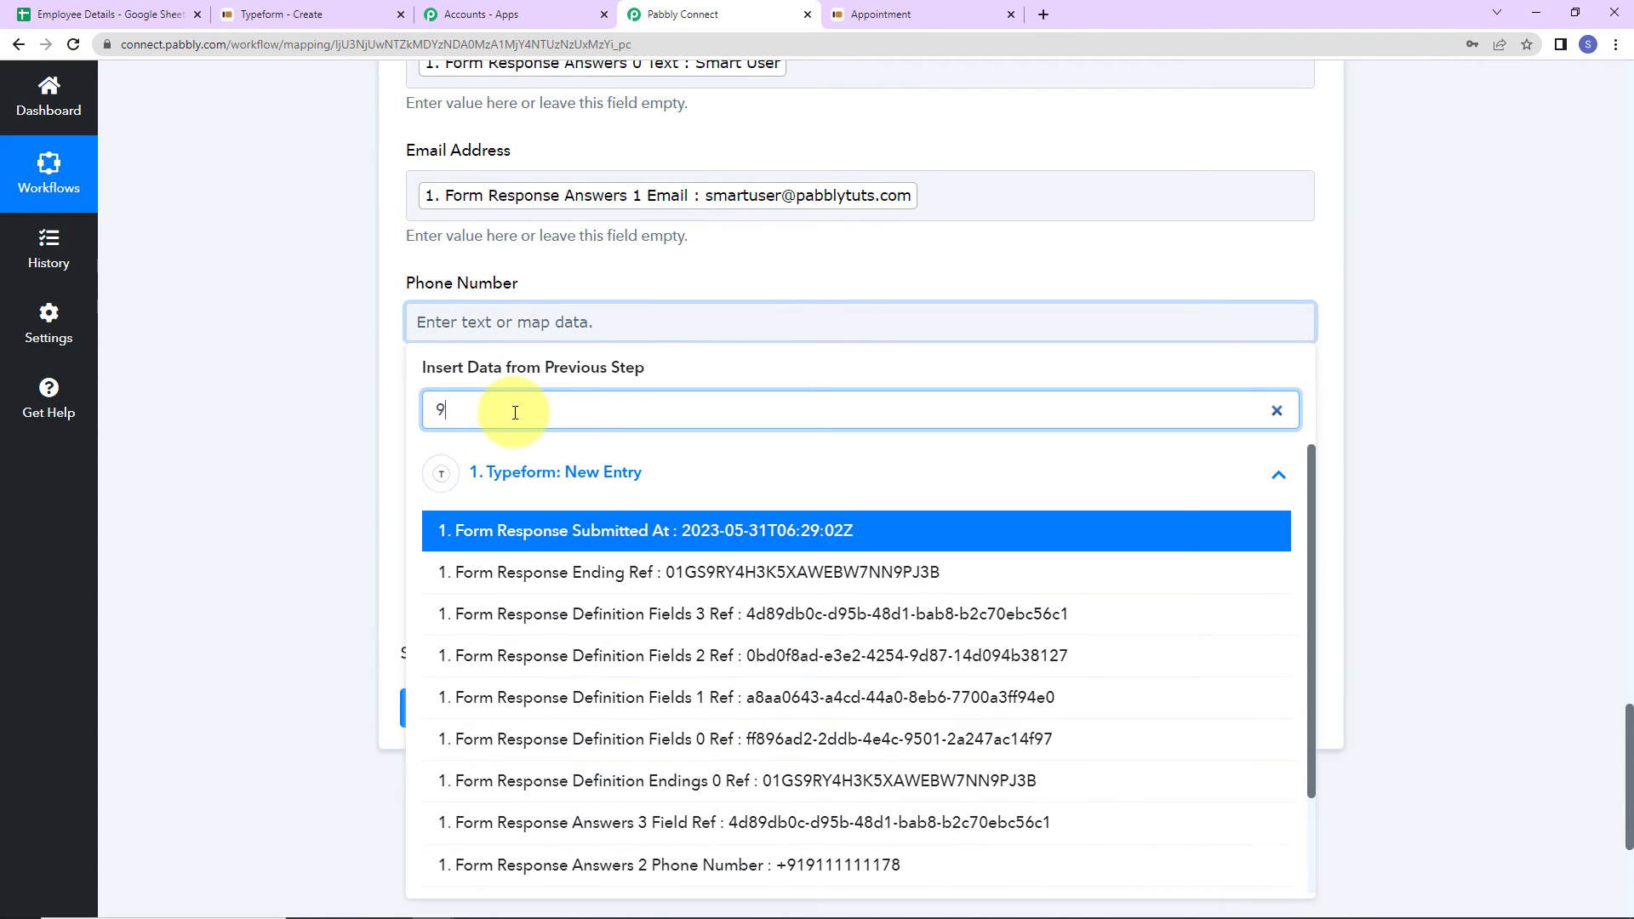
{"action": "left_click", "coordinate": [675, 867]}
{"action": "left_click", "coordinate": [324, 599]}
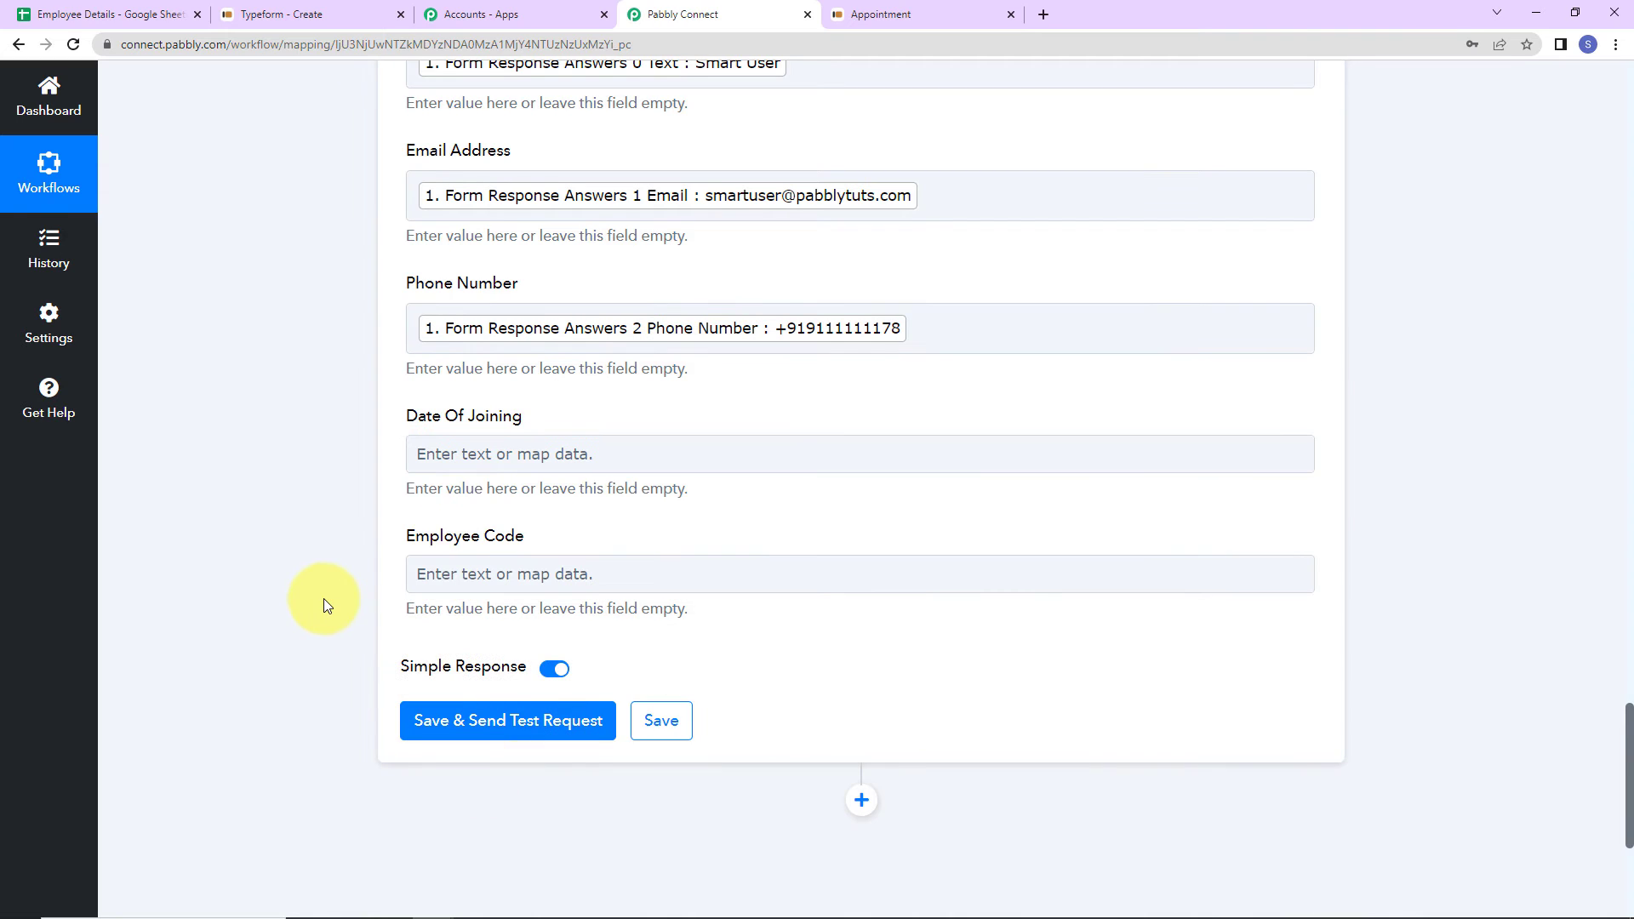
{"action": "left_click", "coordinate": [492, 471]}
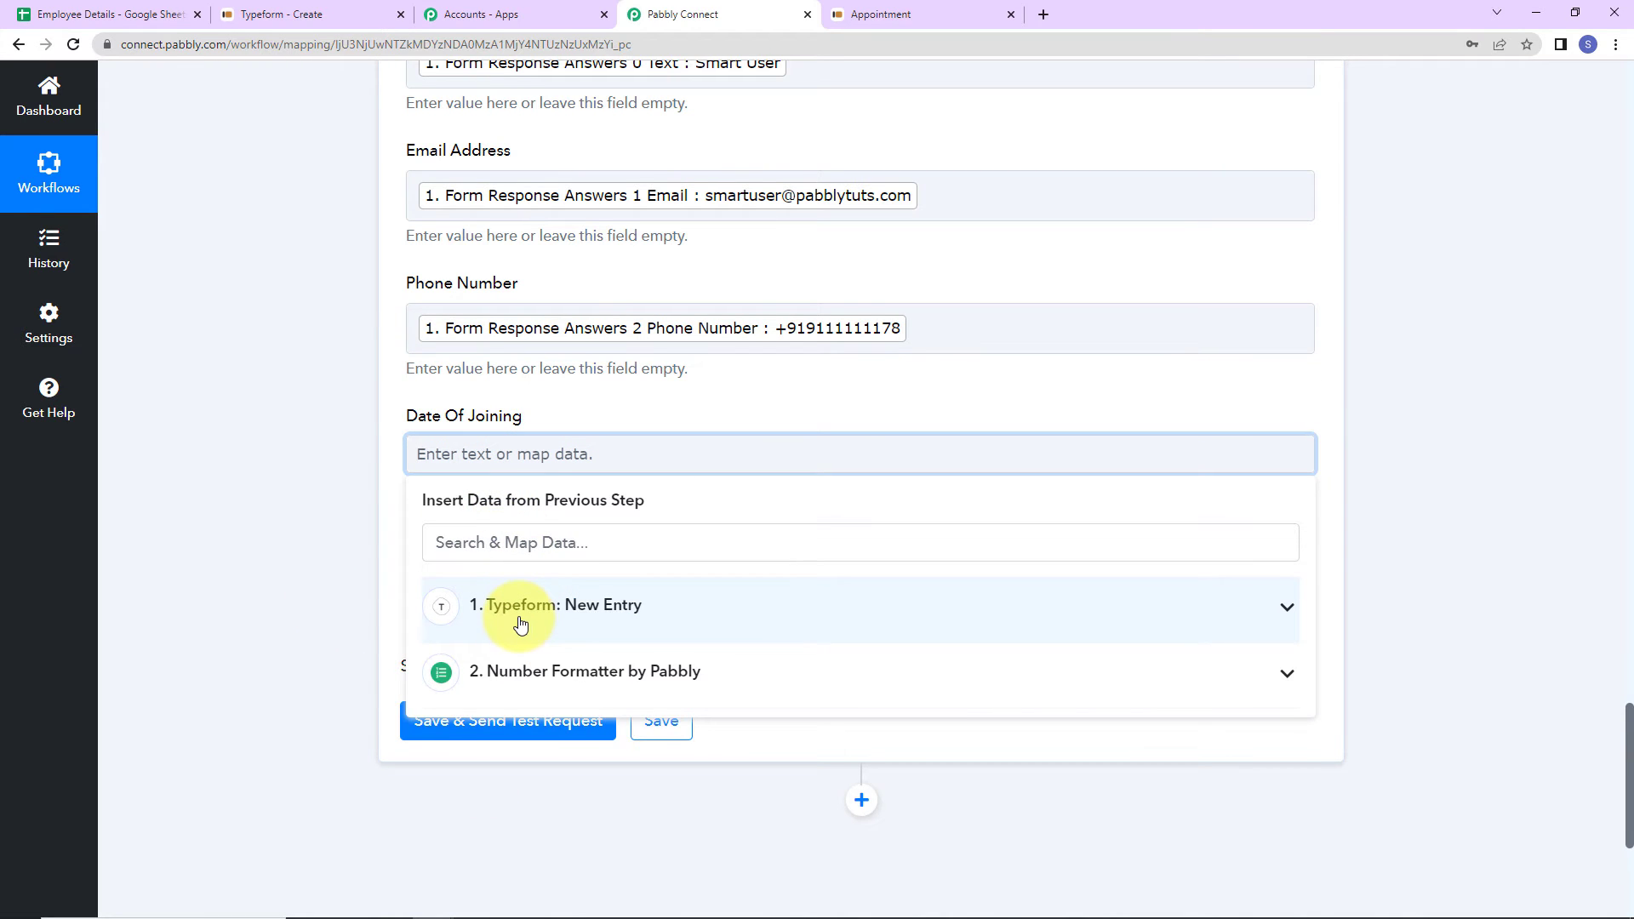
{"action": "left_click", "coordinate": [522, 619]}
{"action": "left_click", "coordinate": [518, 549]}
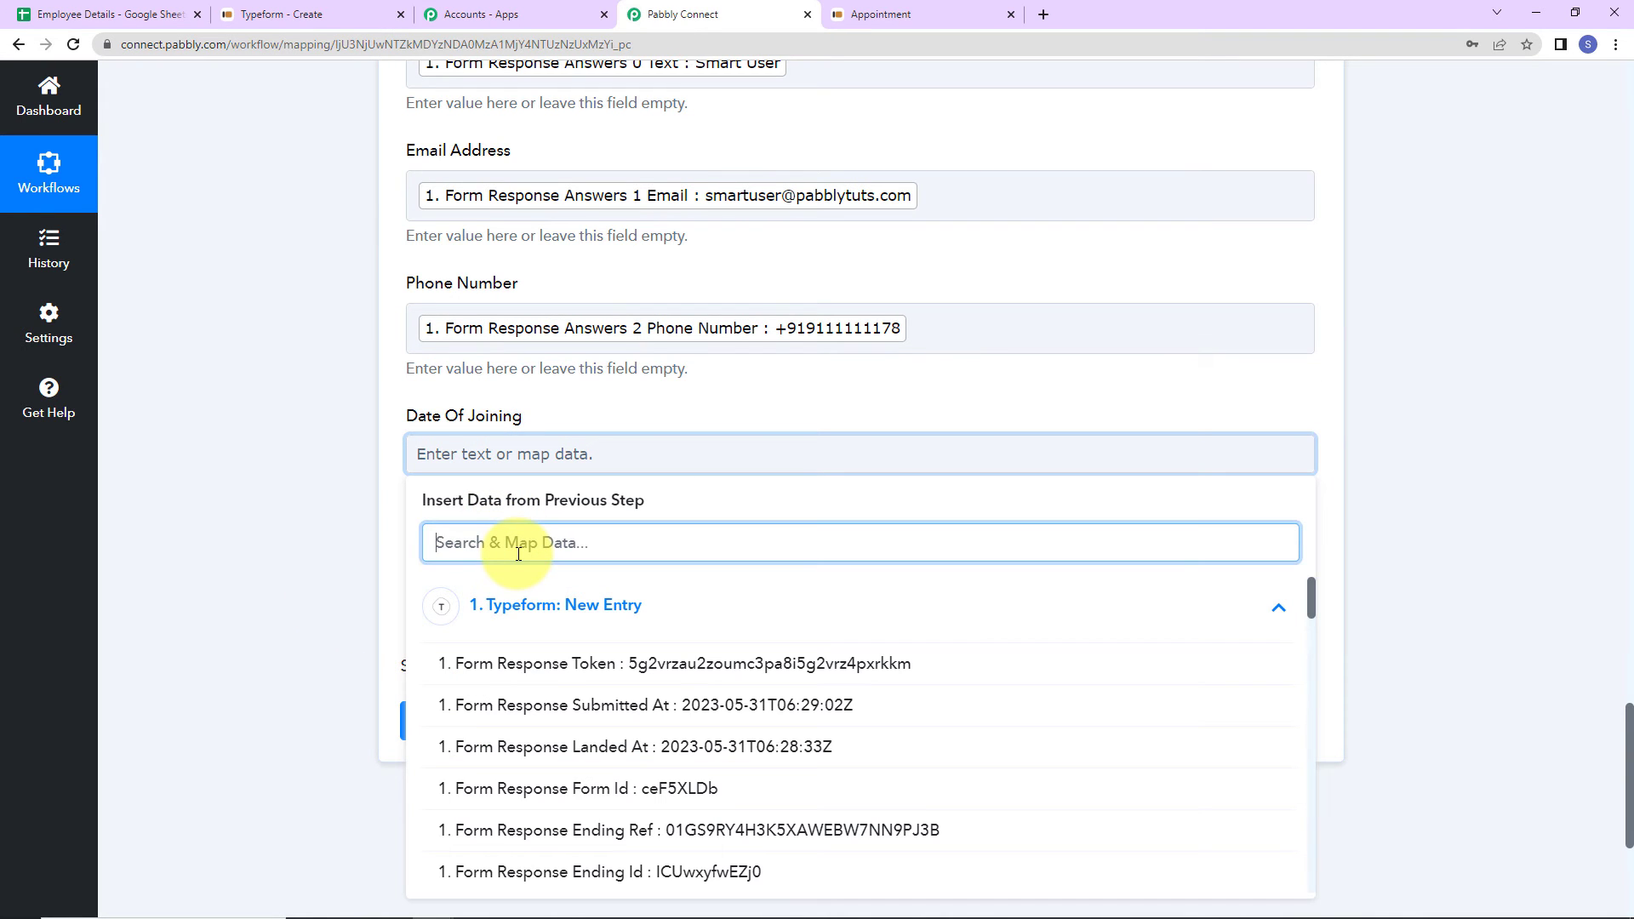
{"action": "type", "text": "05"}
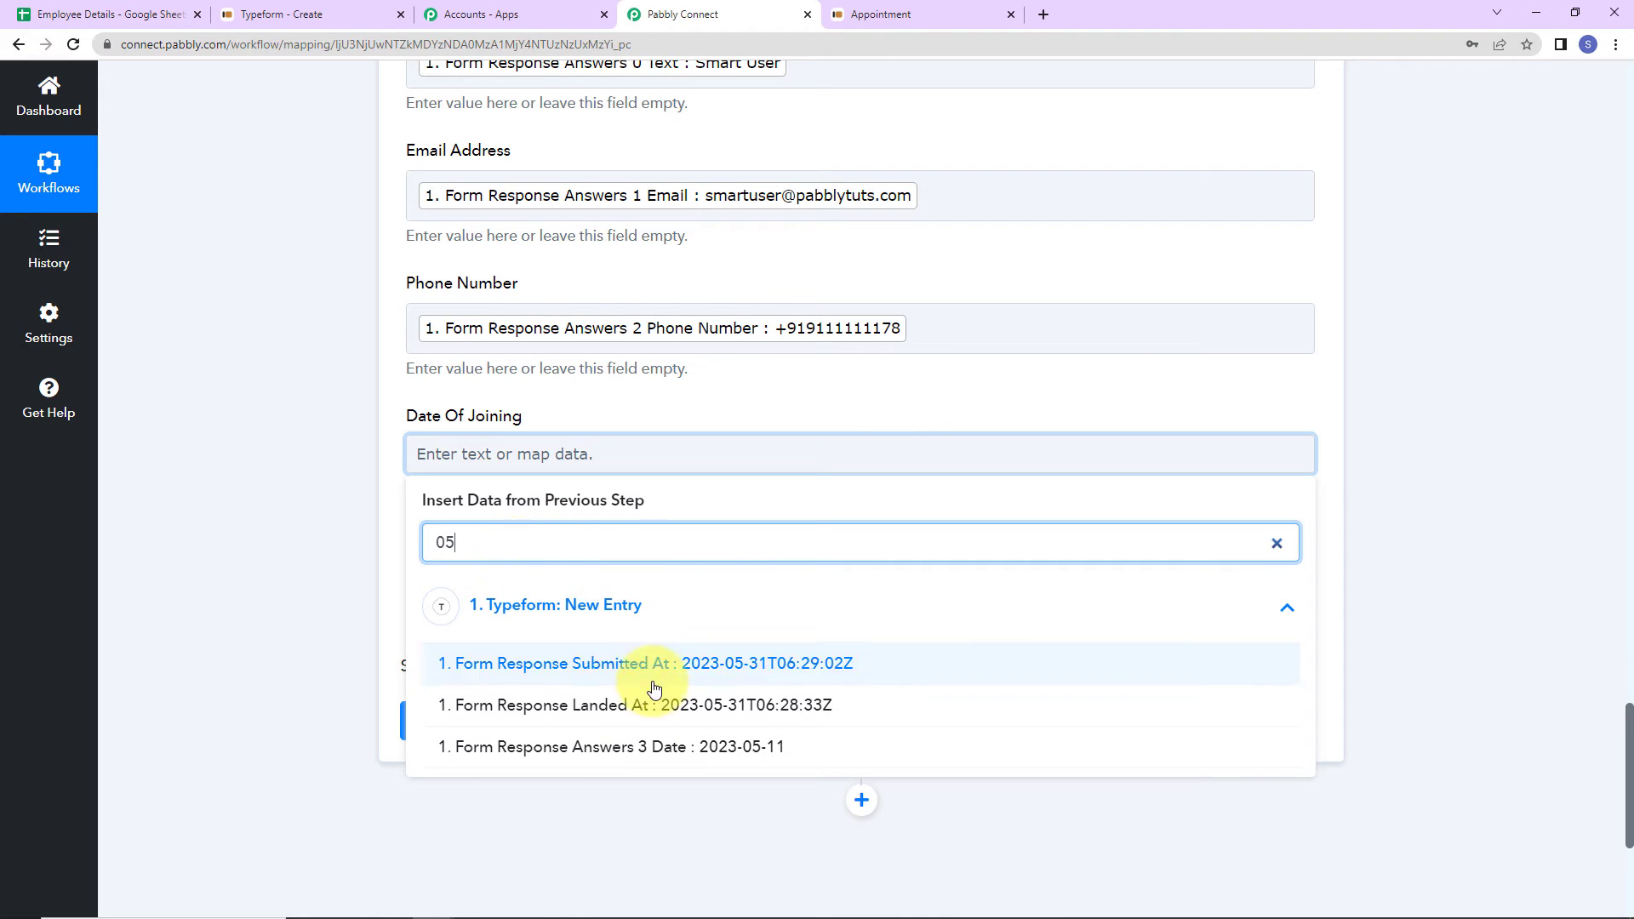
{"action": "left_click", "coordinate": [718, 746]}
{"action": "left_click", "coordinate": [361, 558]}
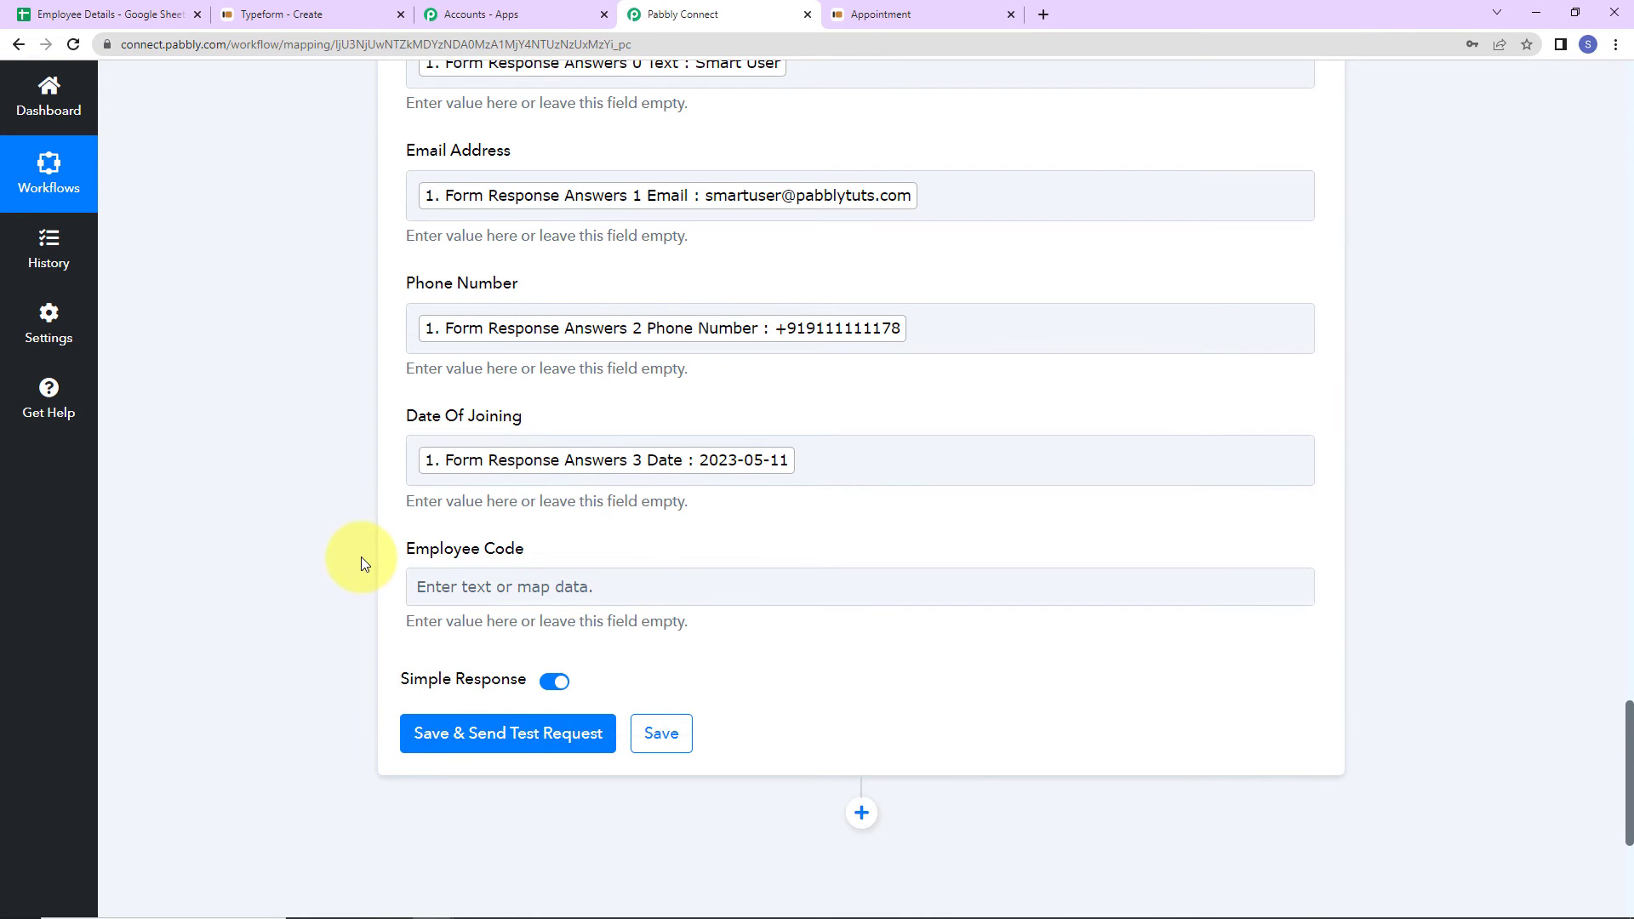
{"action": "scroll", "coordinate": [383, 493], "scroll_direction": "down", "scroll_amount": 2}
{"action": "left_click", "coordinate": [497, 393]}
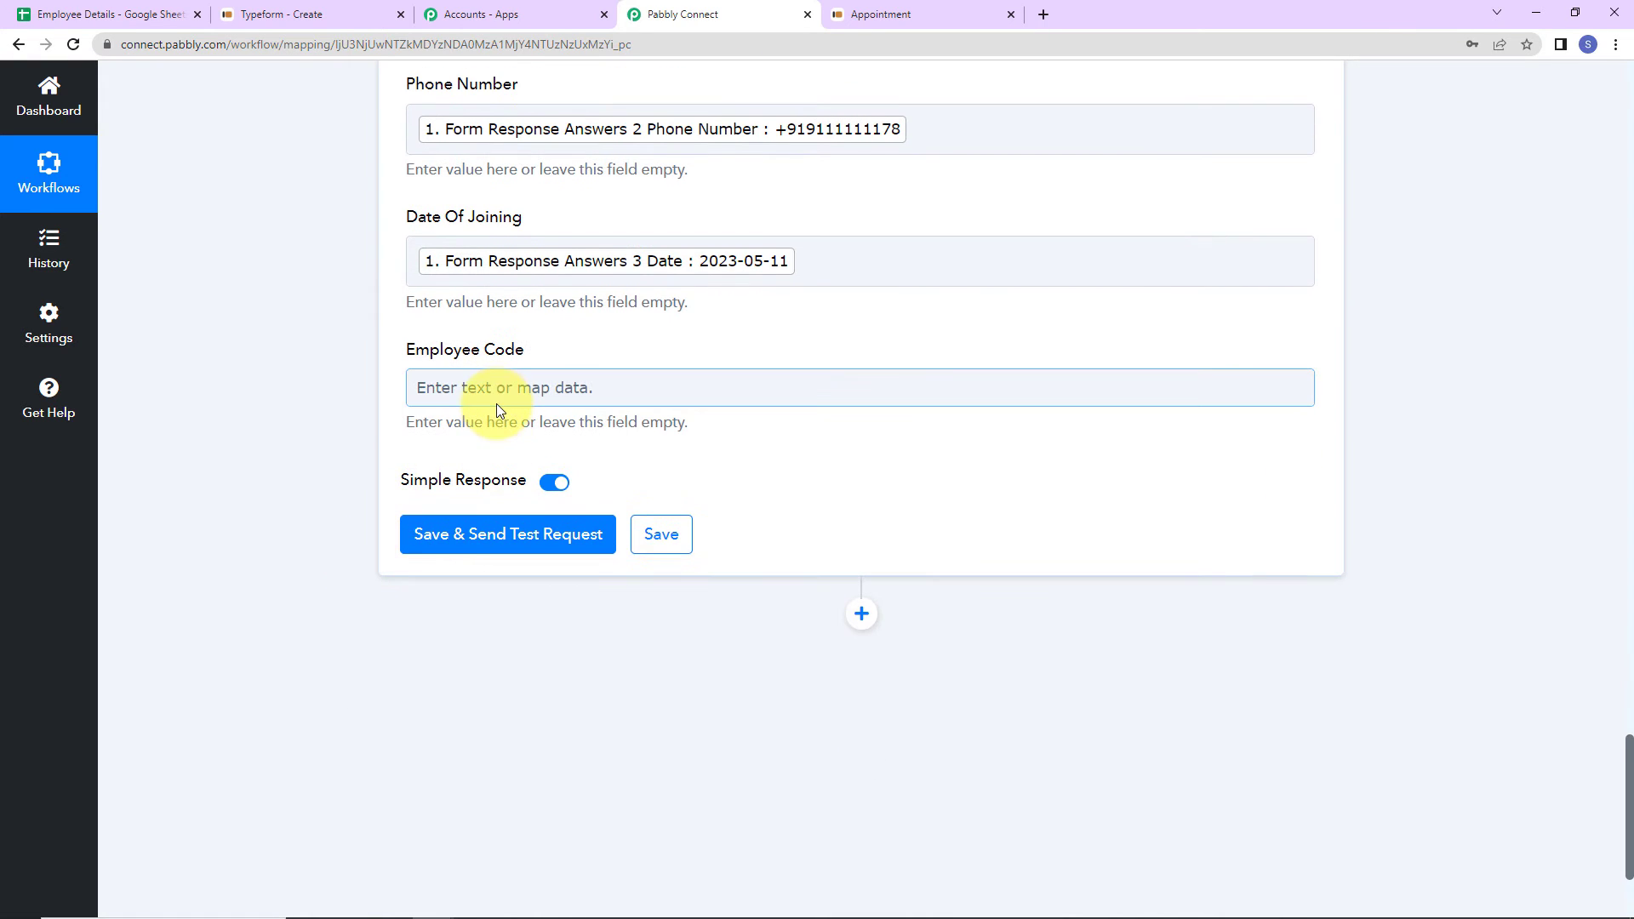
- Fill Employee Code with PC/EMP/ plus the Number Formatter's 2. Final Value (4)
{"action": "left_click", "coordinate": [153, 12]}
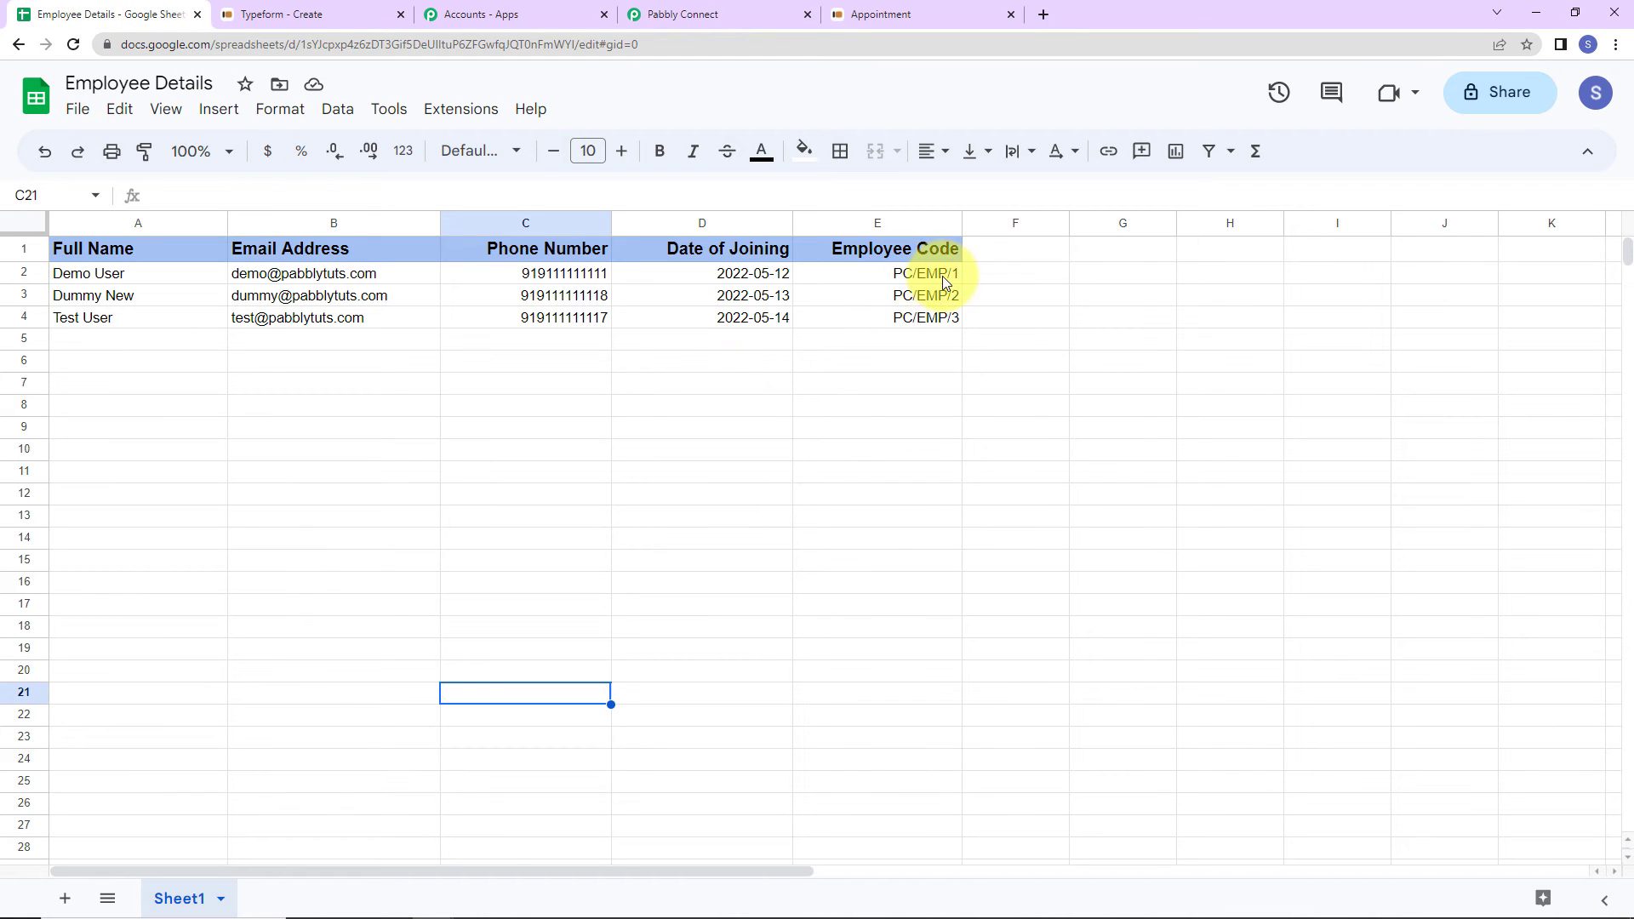
{"action": "left_click", "coordinate": [681, 12]}
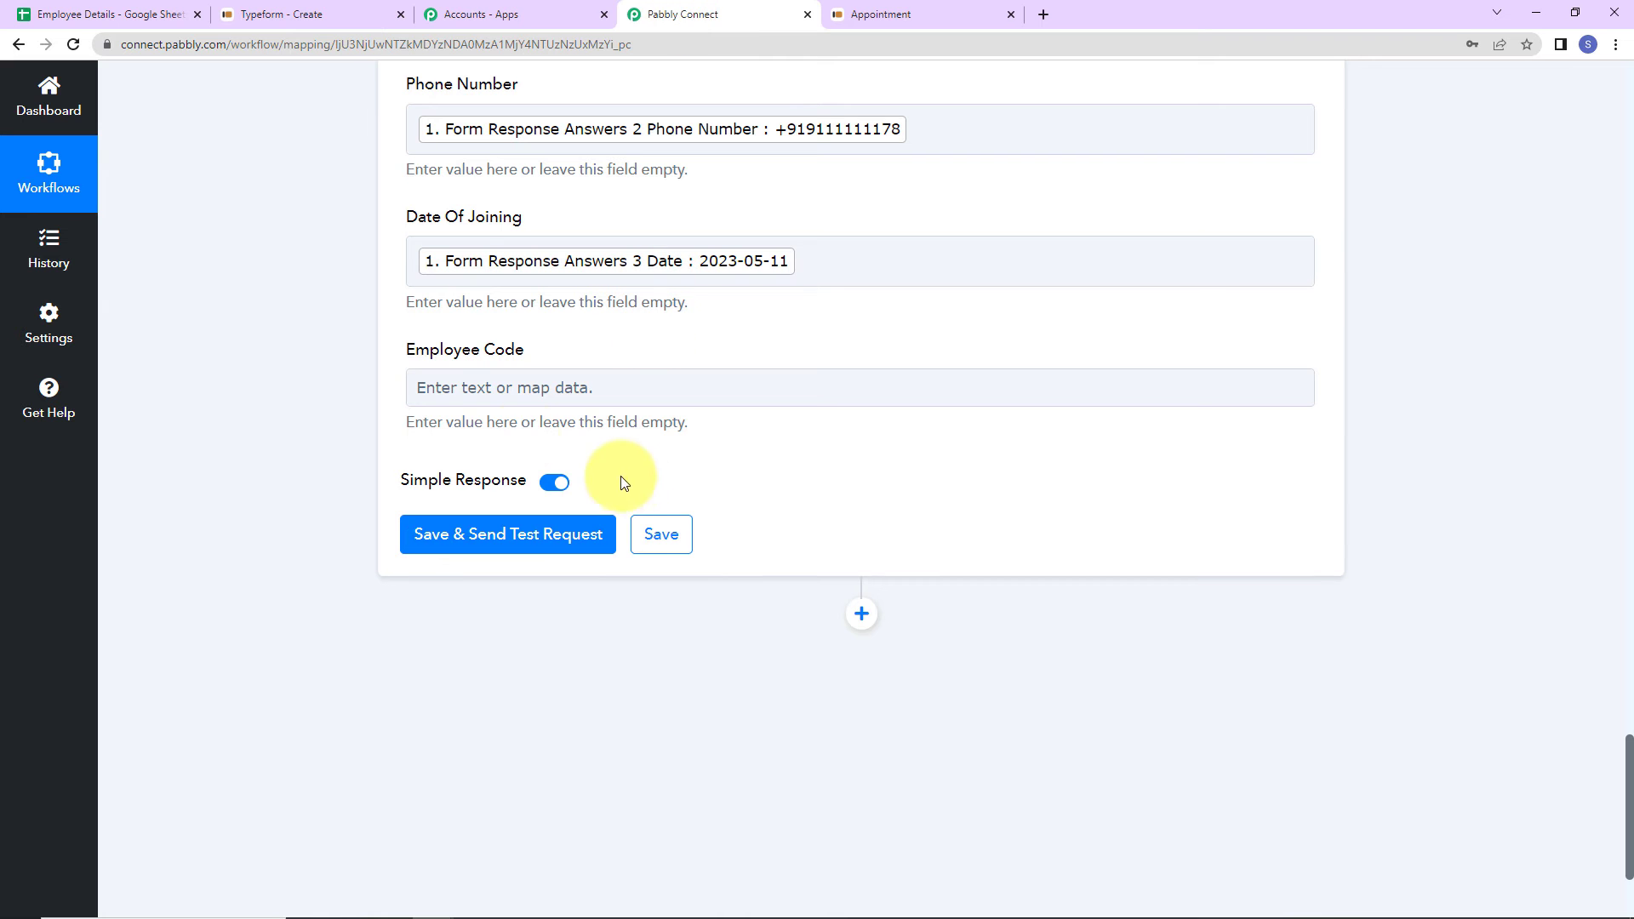
{"action": "left_click", "coordinate": [510, 393]}
{"action": "type", "text": "PC/"}
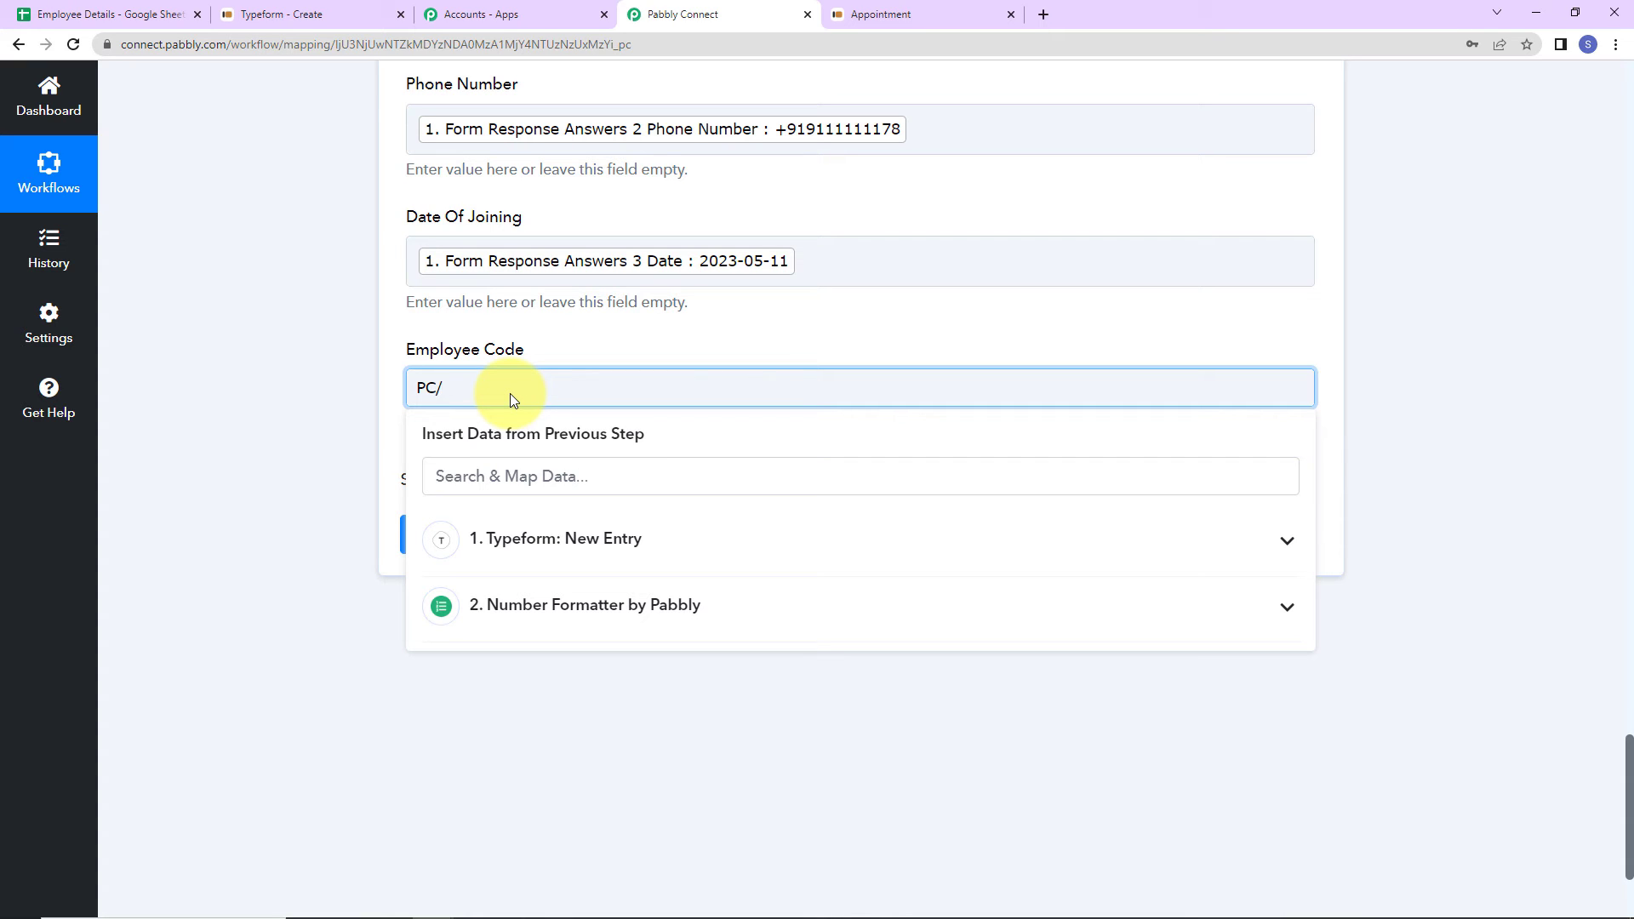
{"action": "type", "text": "EMP/"}
{"action": "left_click", "coordinate": [567, 607]}
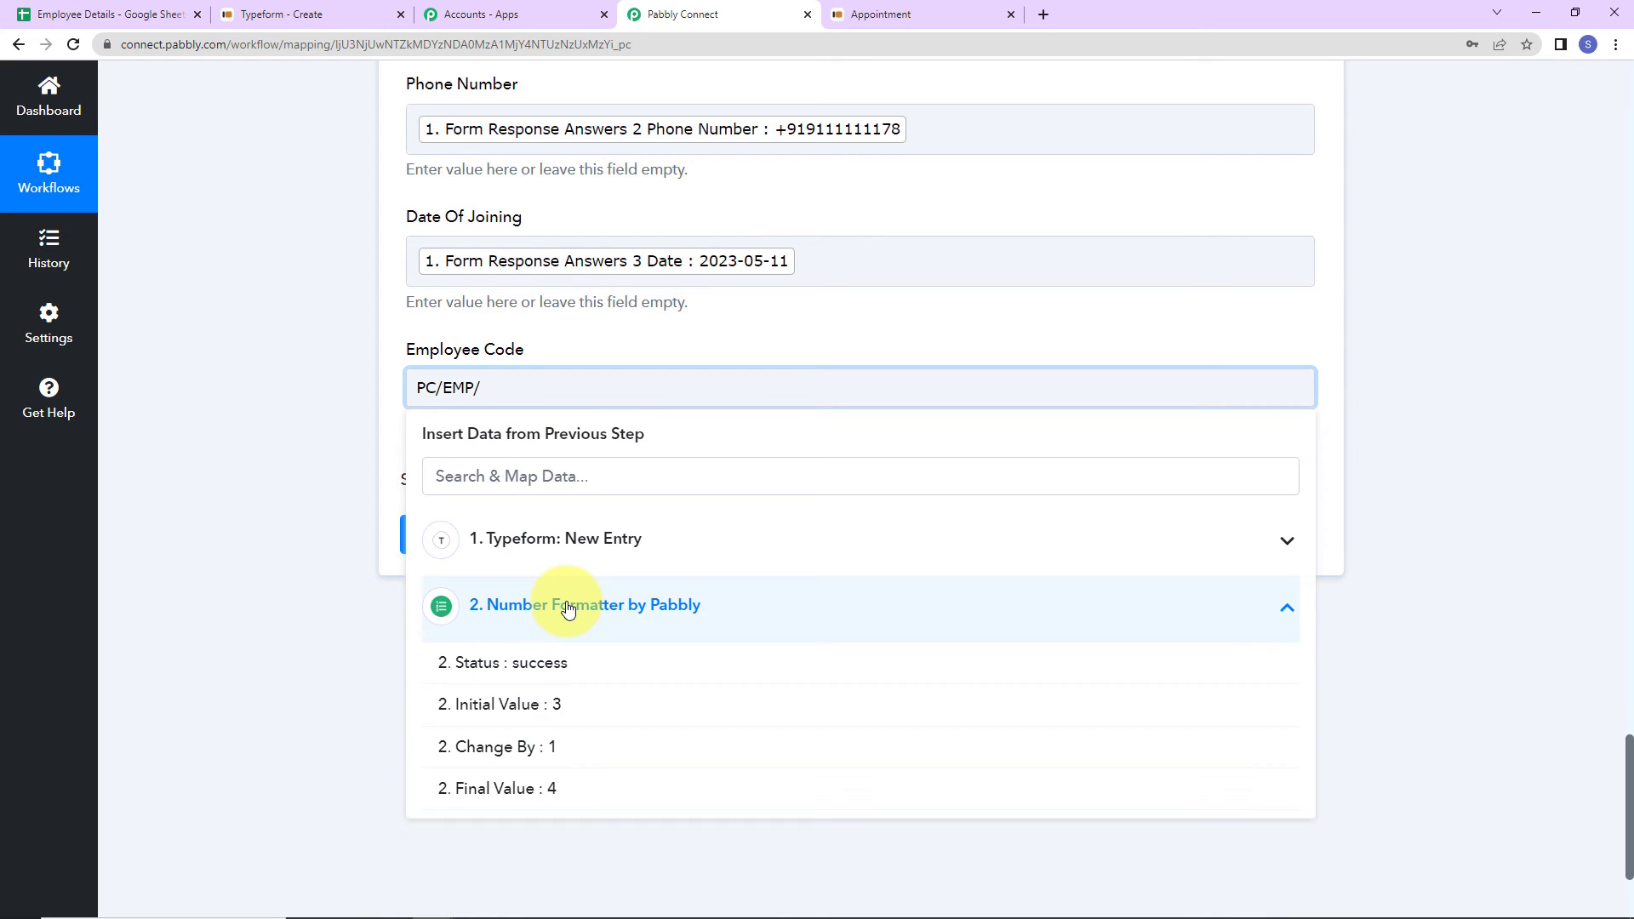
{"action": "left_click", "coordinate": [502, 787]}
{"action": "left_click", "coordinate": [336, 651]}
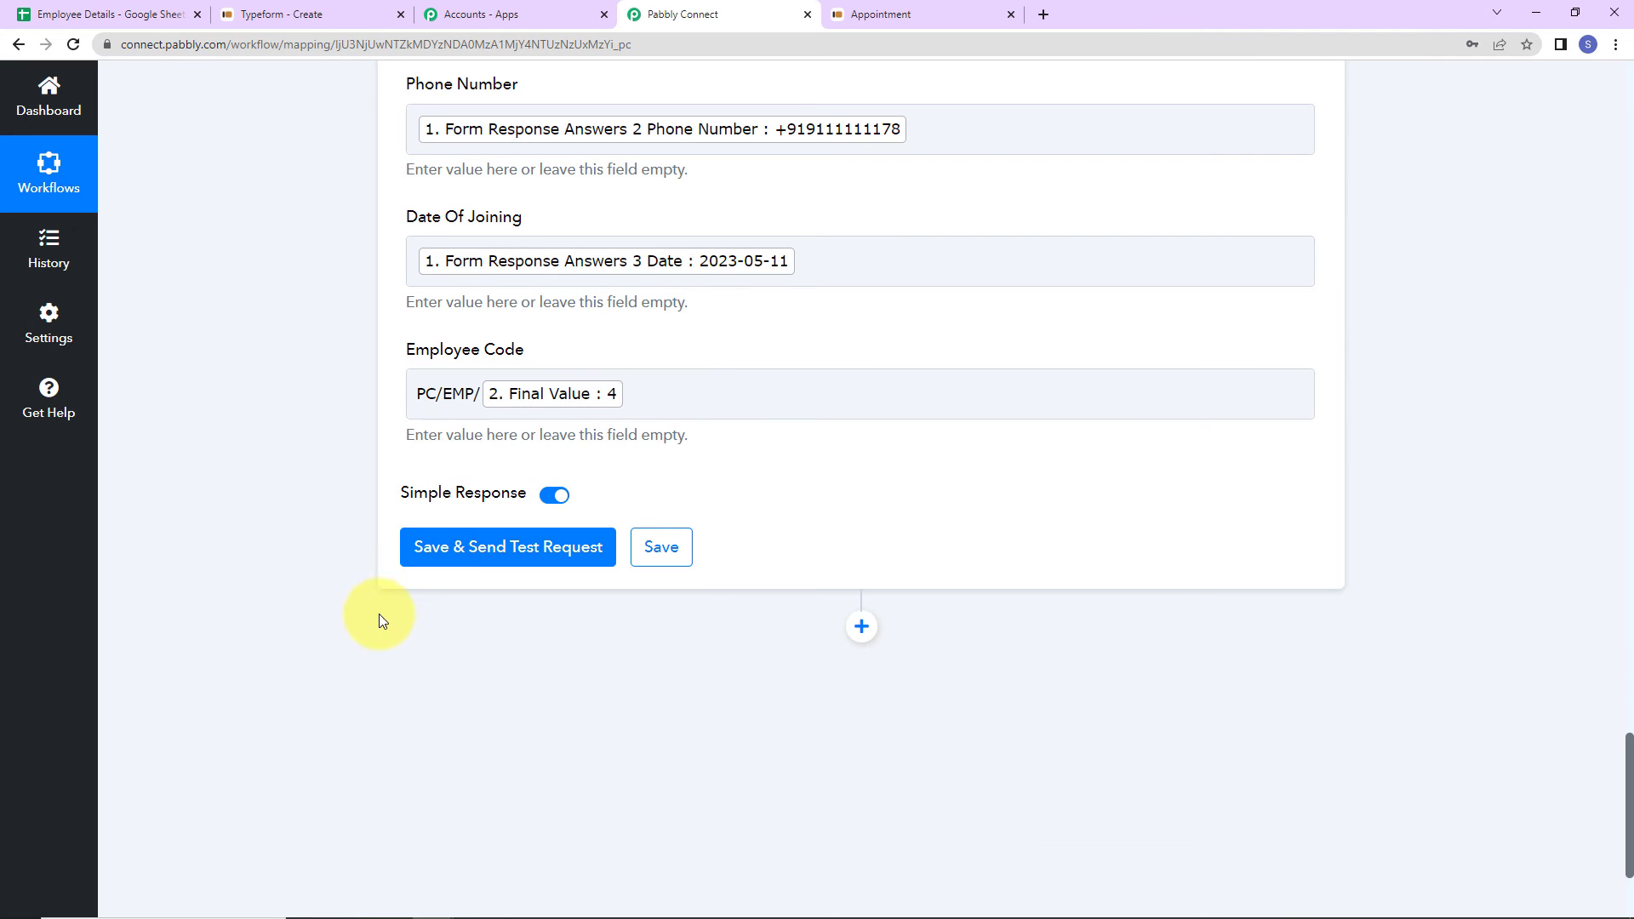
- Send the test request and confirm Employee Details gained row 5 coded PC/EMP/4
{"action": "left_click", "coordinate": [430, 547]}
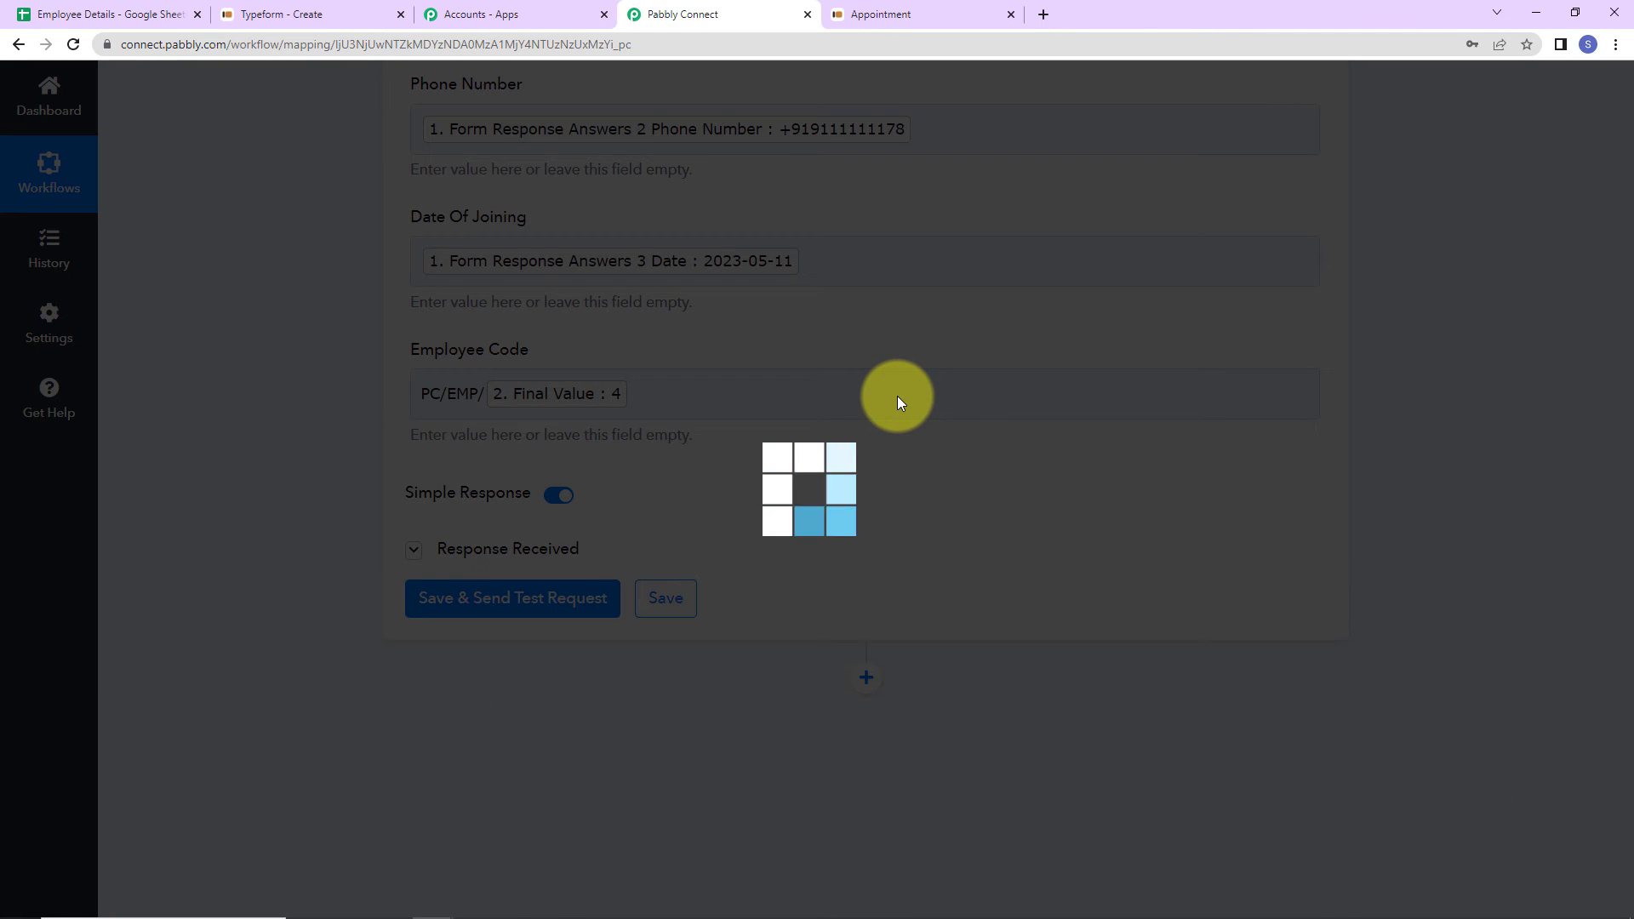
{"action": "scroll", "coordinate": [1460, 467], "scroll_direction": "down", "scroll_amount": 2}
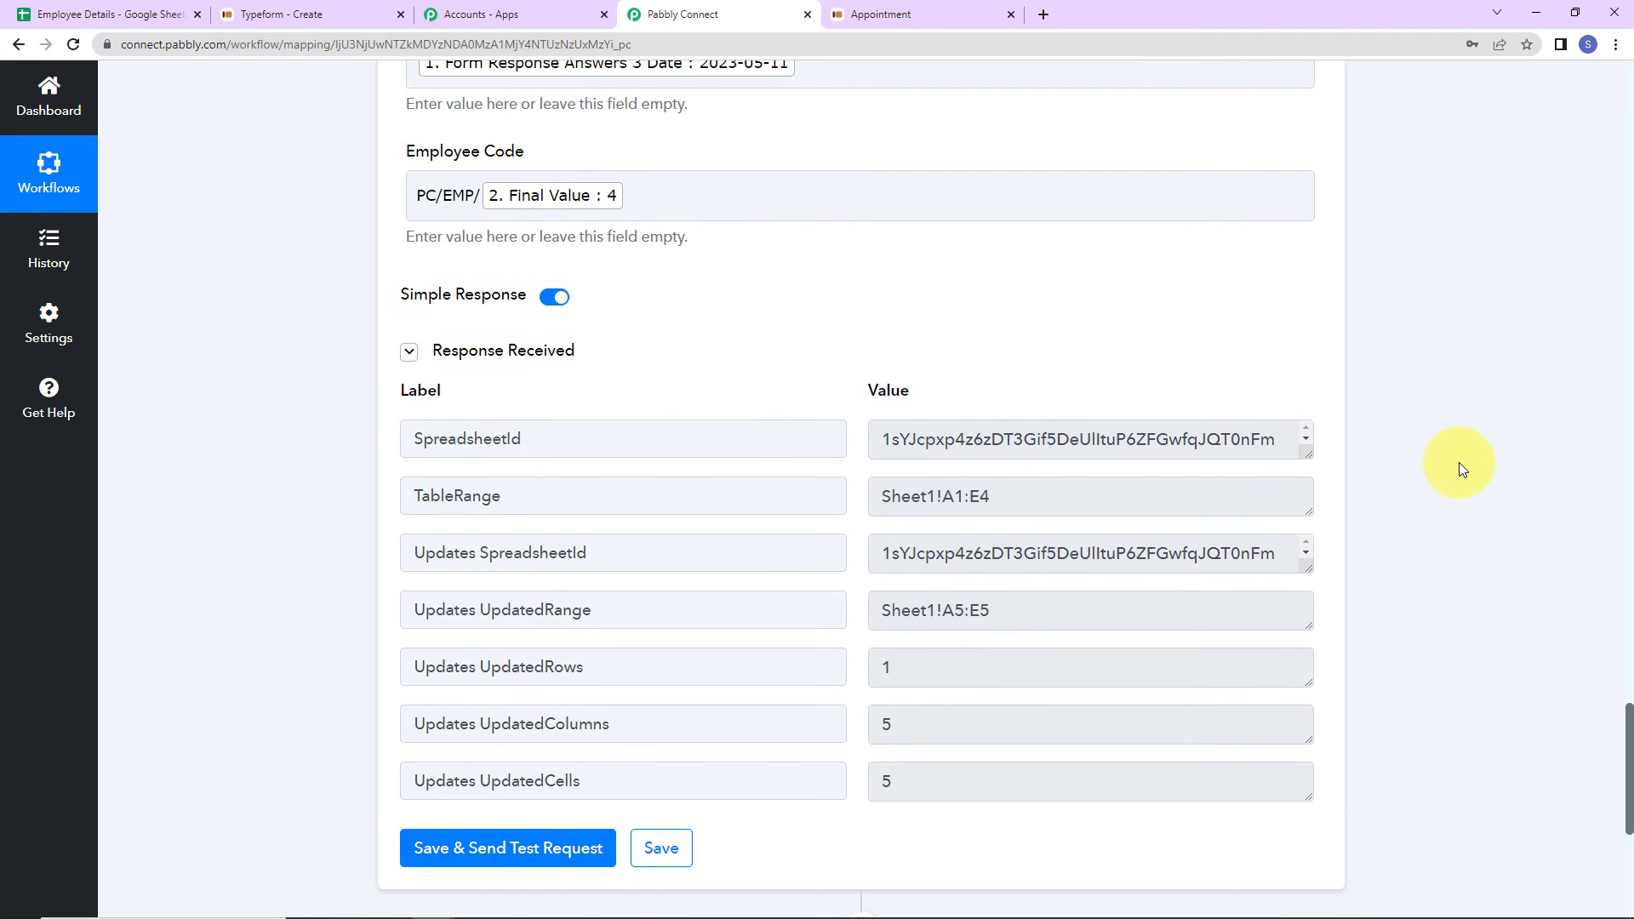
{"action": "left_click", "coordinate": [90, 15]}
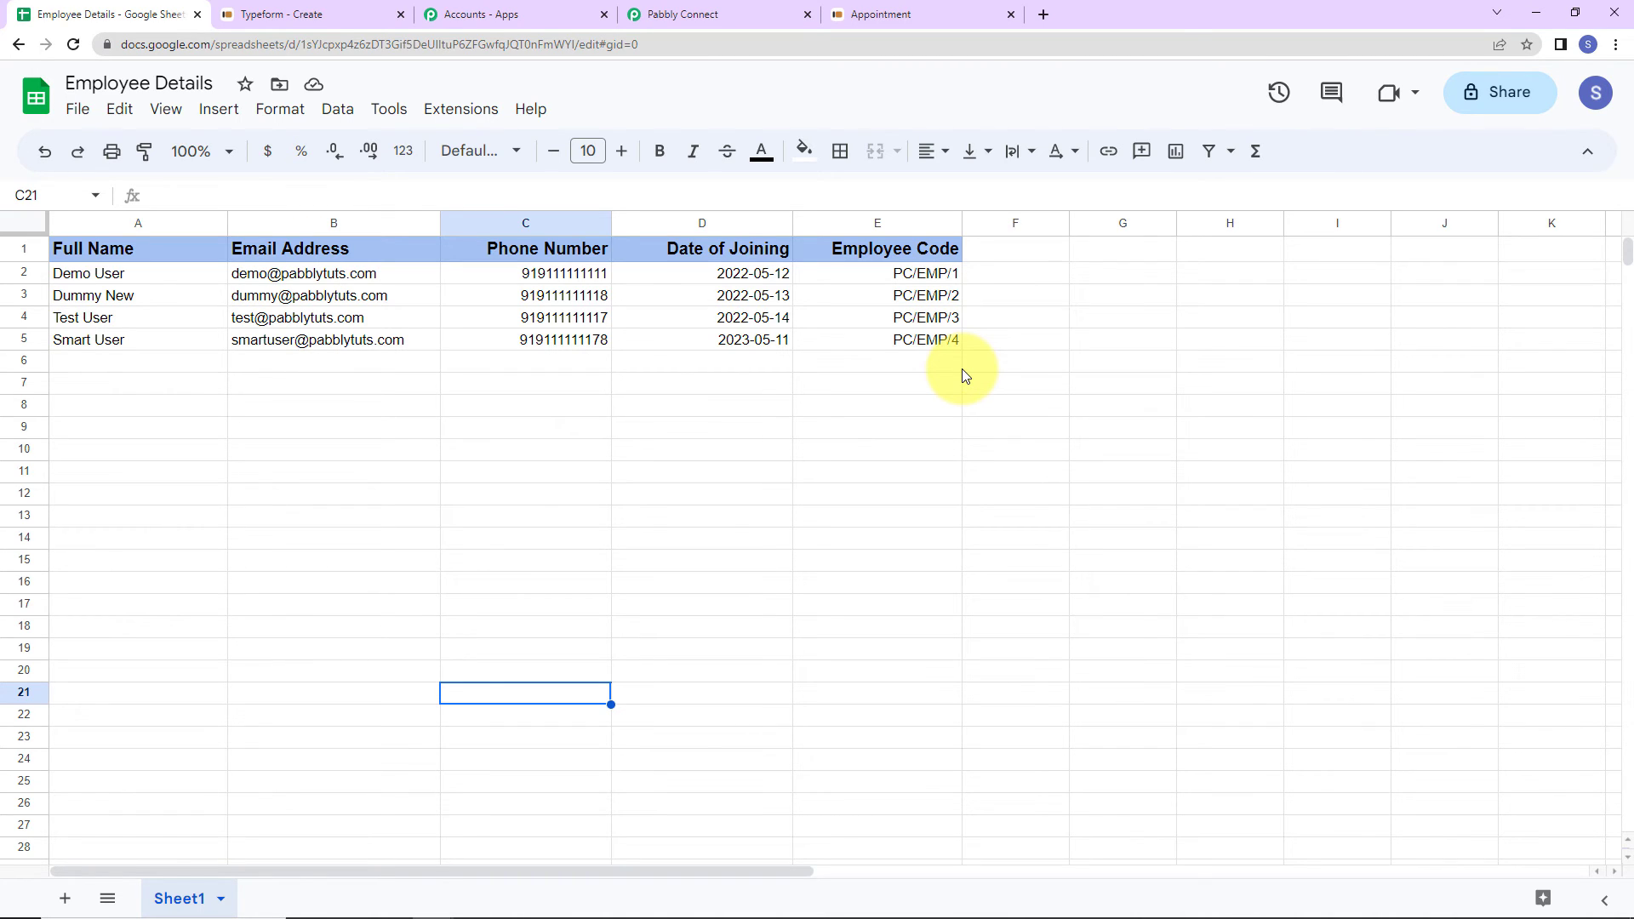
{"action": "left_click", "coordinate": [267, 20]}
- Copy the Appointment form's shareable link and load it in a new browser tab
{"action": "left_click", "coordinate": [1384, 193]}
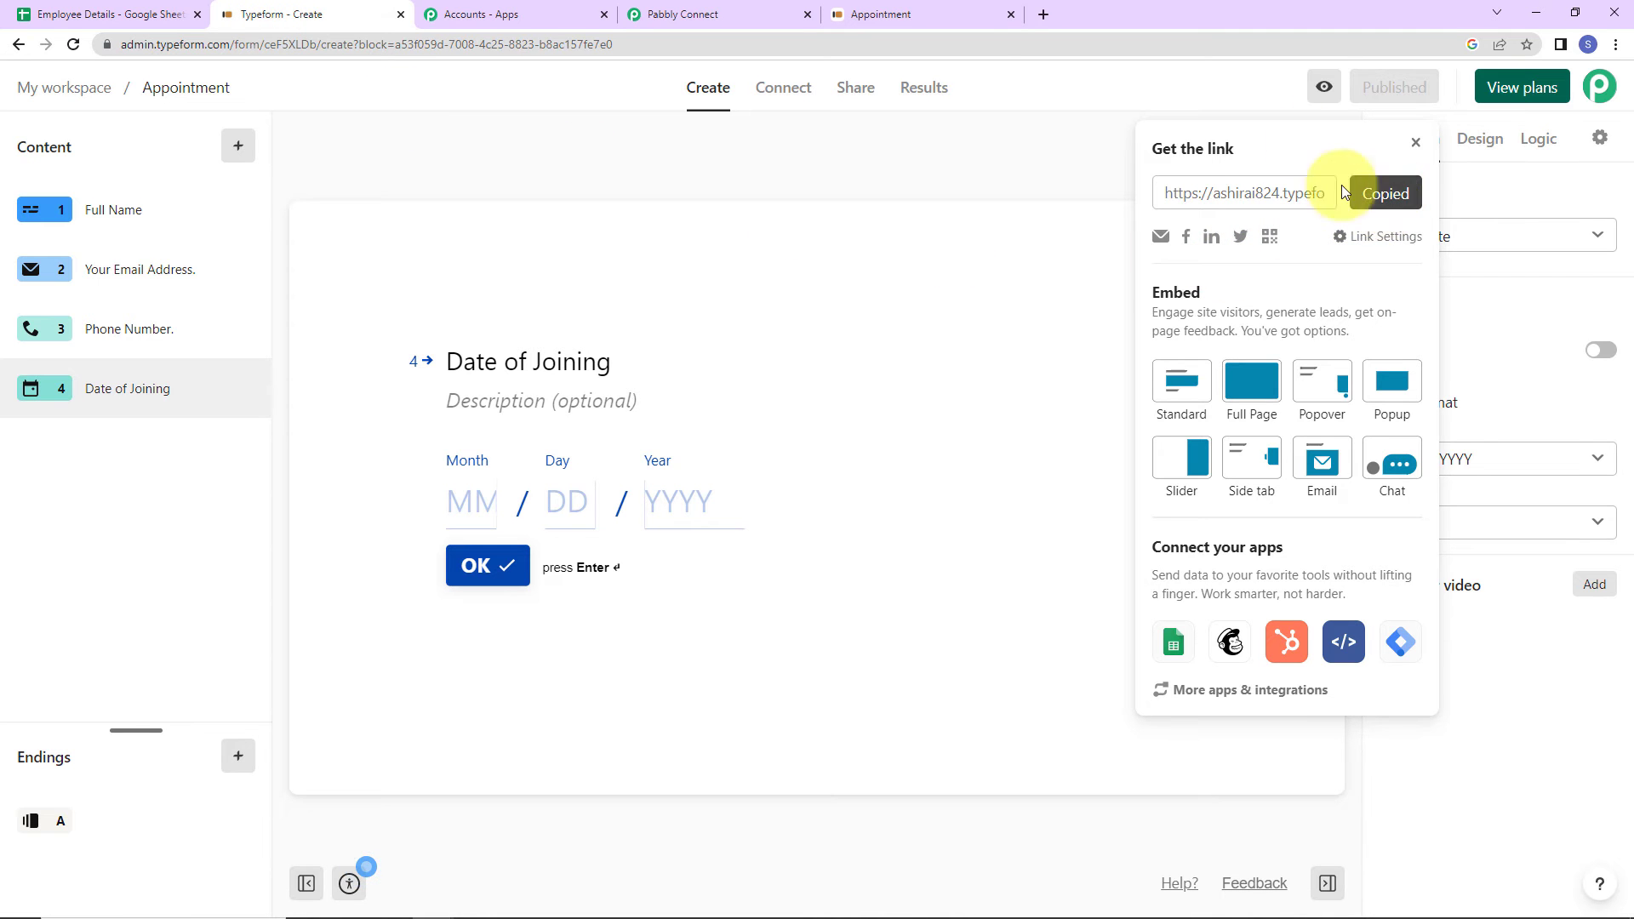
{"action": "left_click", "coordinate": [1043, 14]}
{"action": "left_click", "coordinate": [1035, 42]}
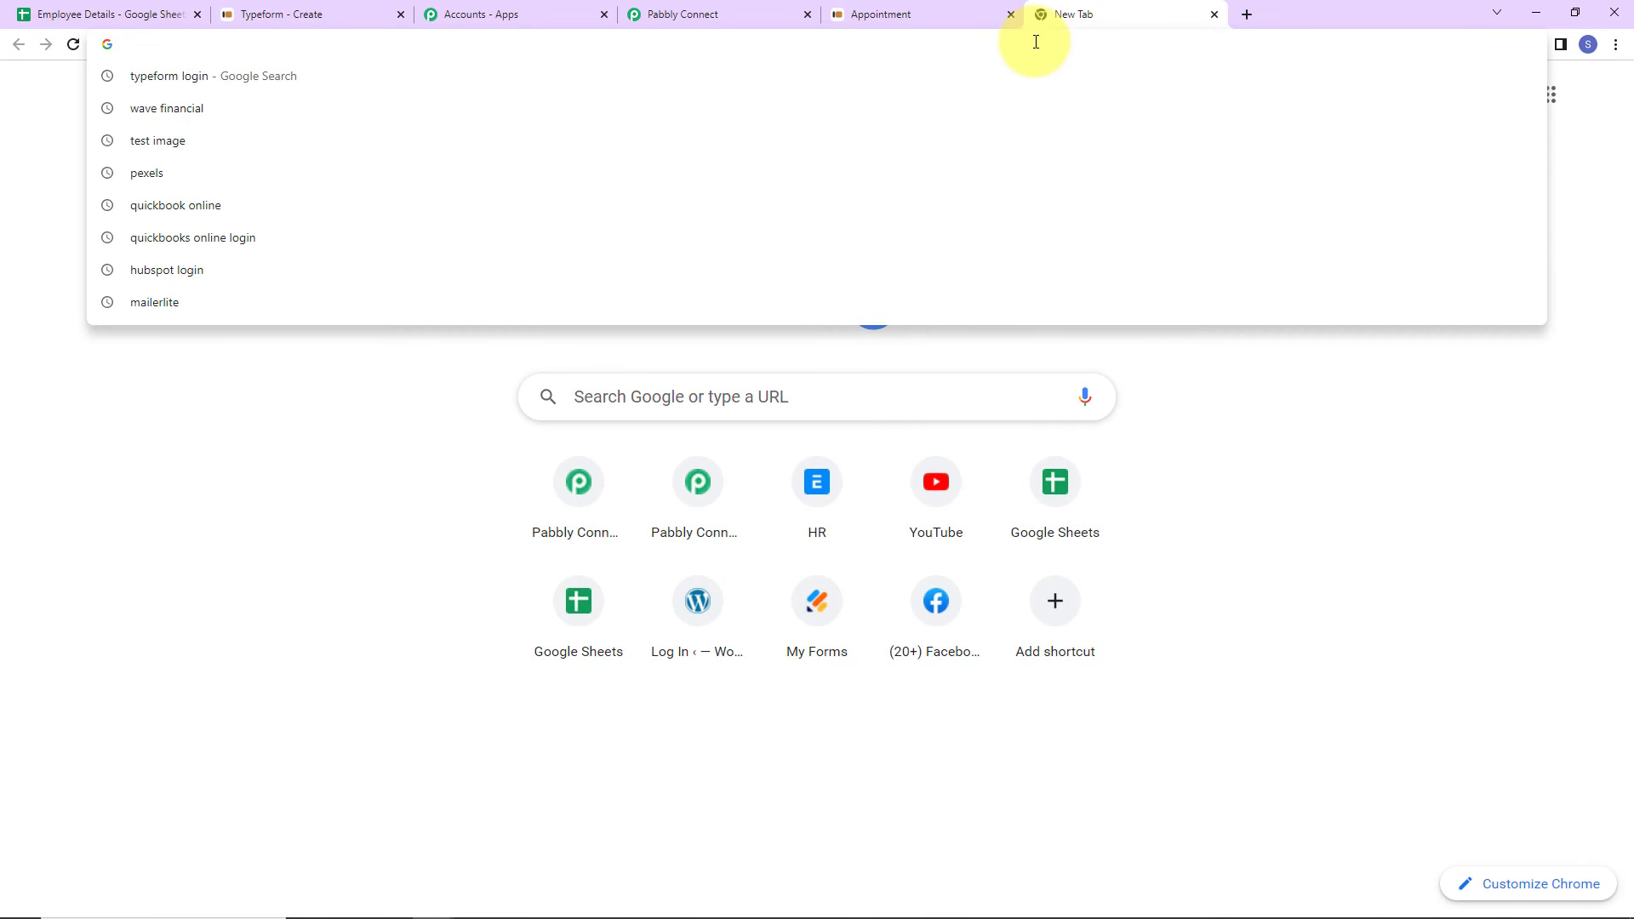
{"action": "key", "text": "ctrl+v"}
{"action": "key", "text": "Return"}
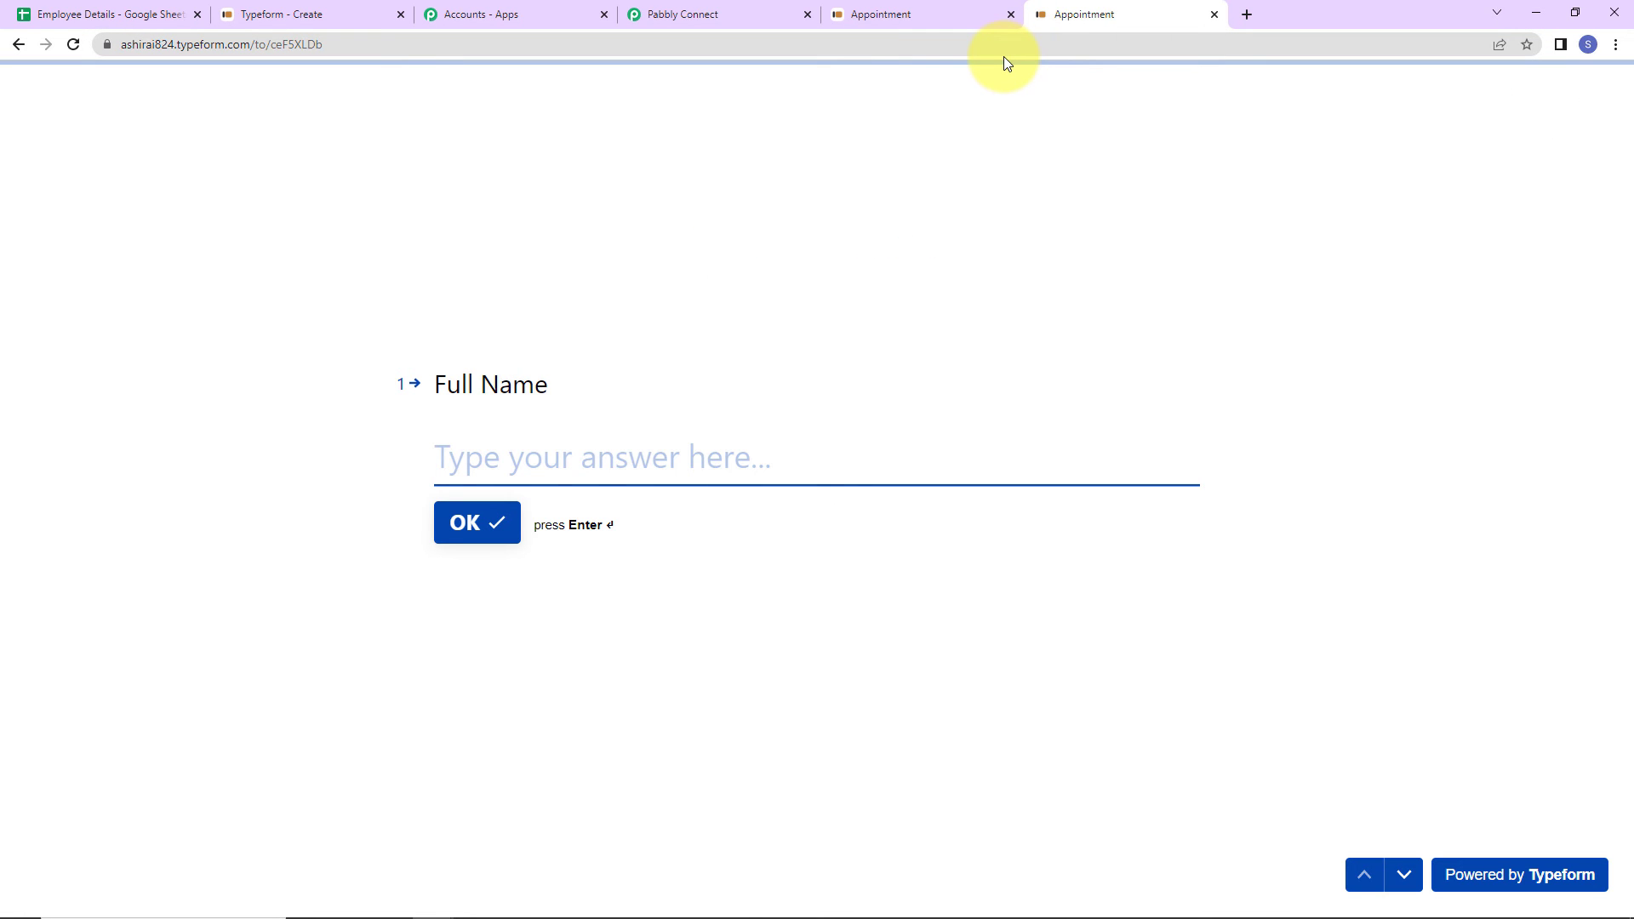
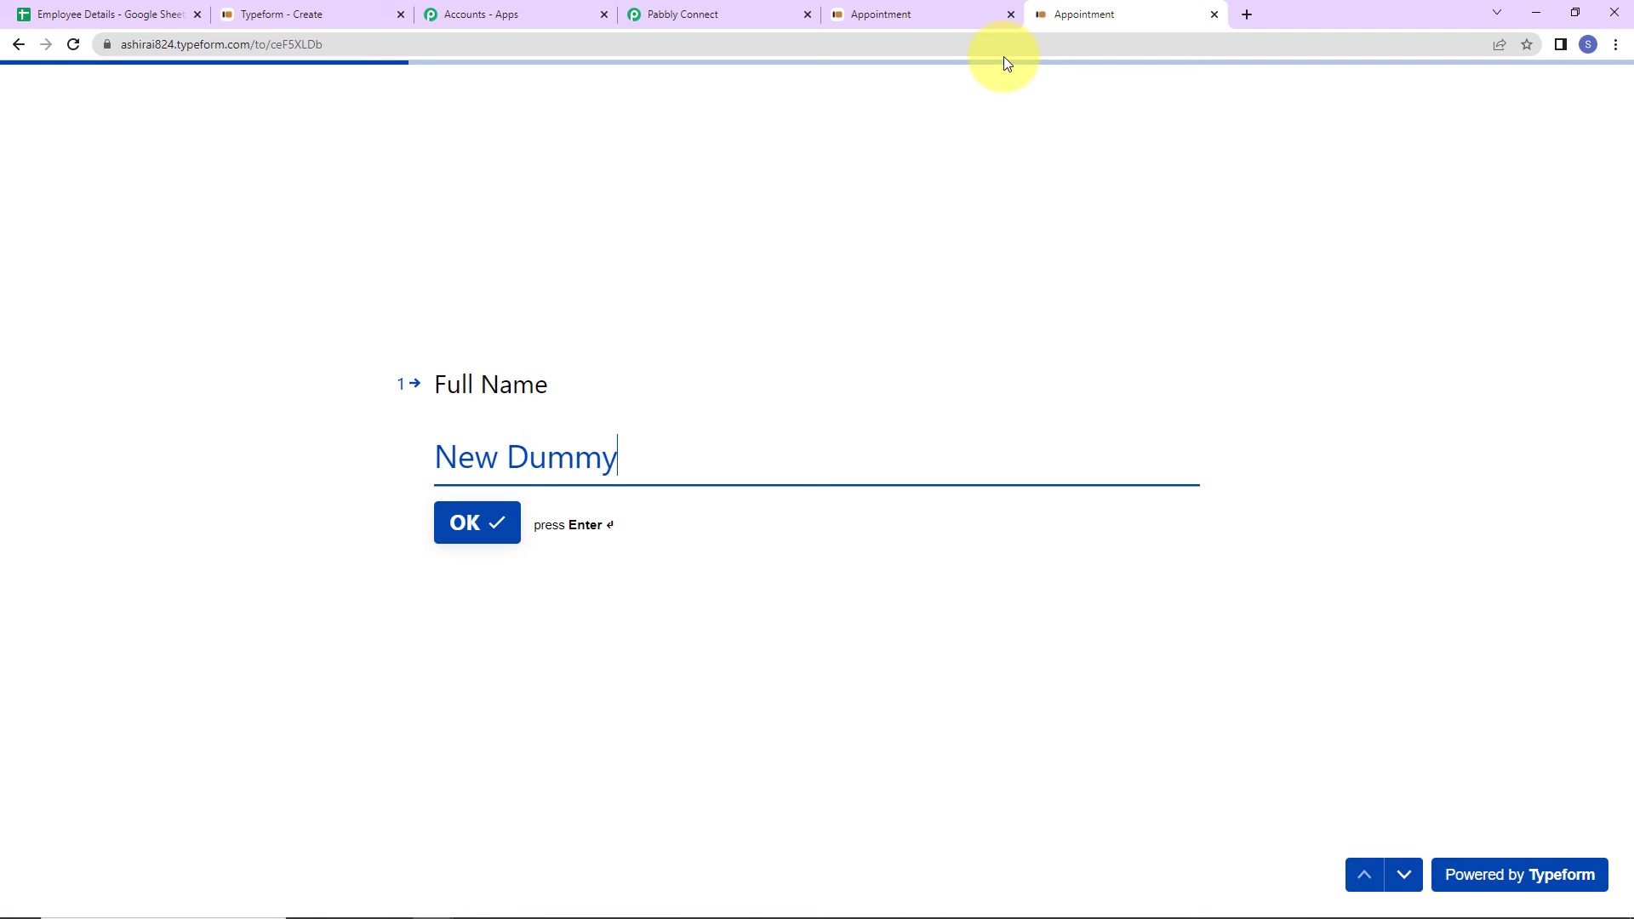
- Answer the name, email and phone number questions with the dummy contact's details
{"action": "key", "text": "Return"}
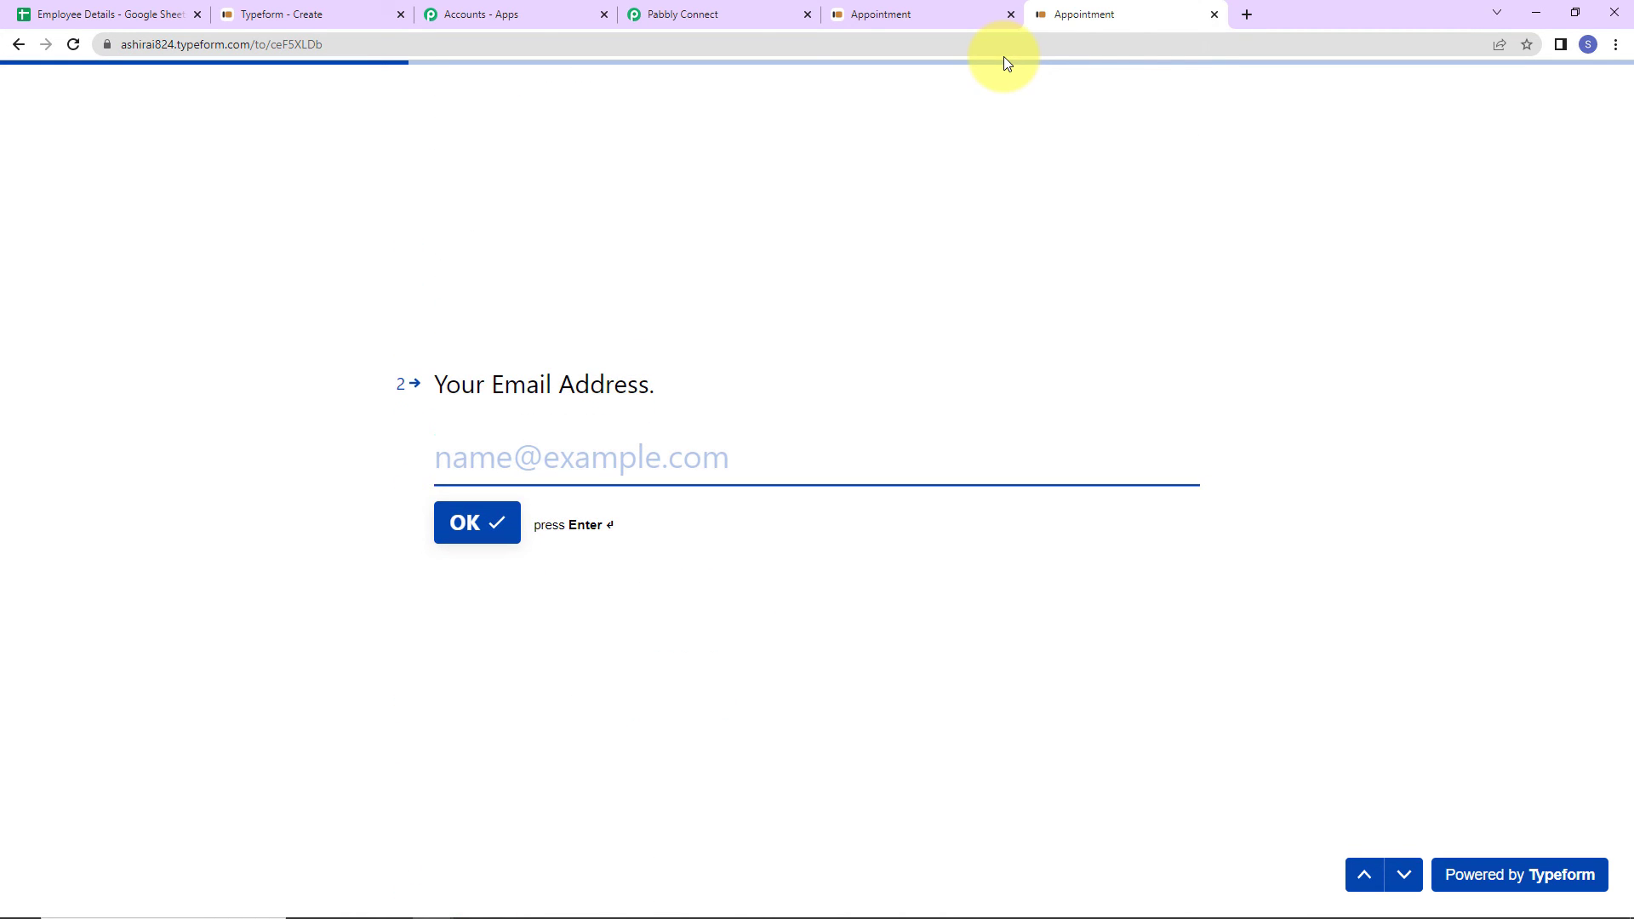
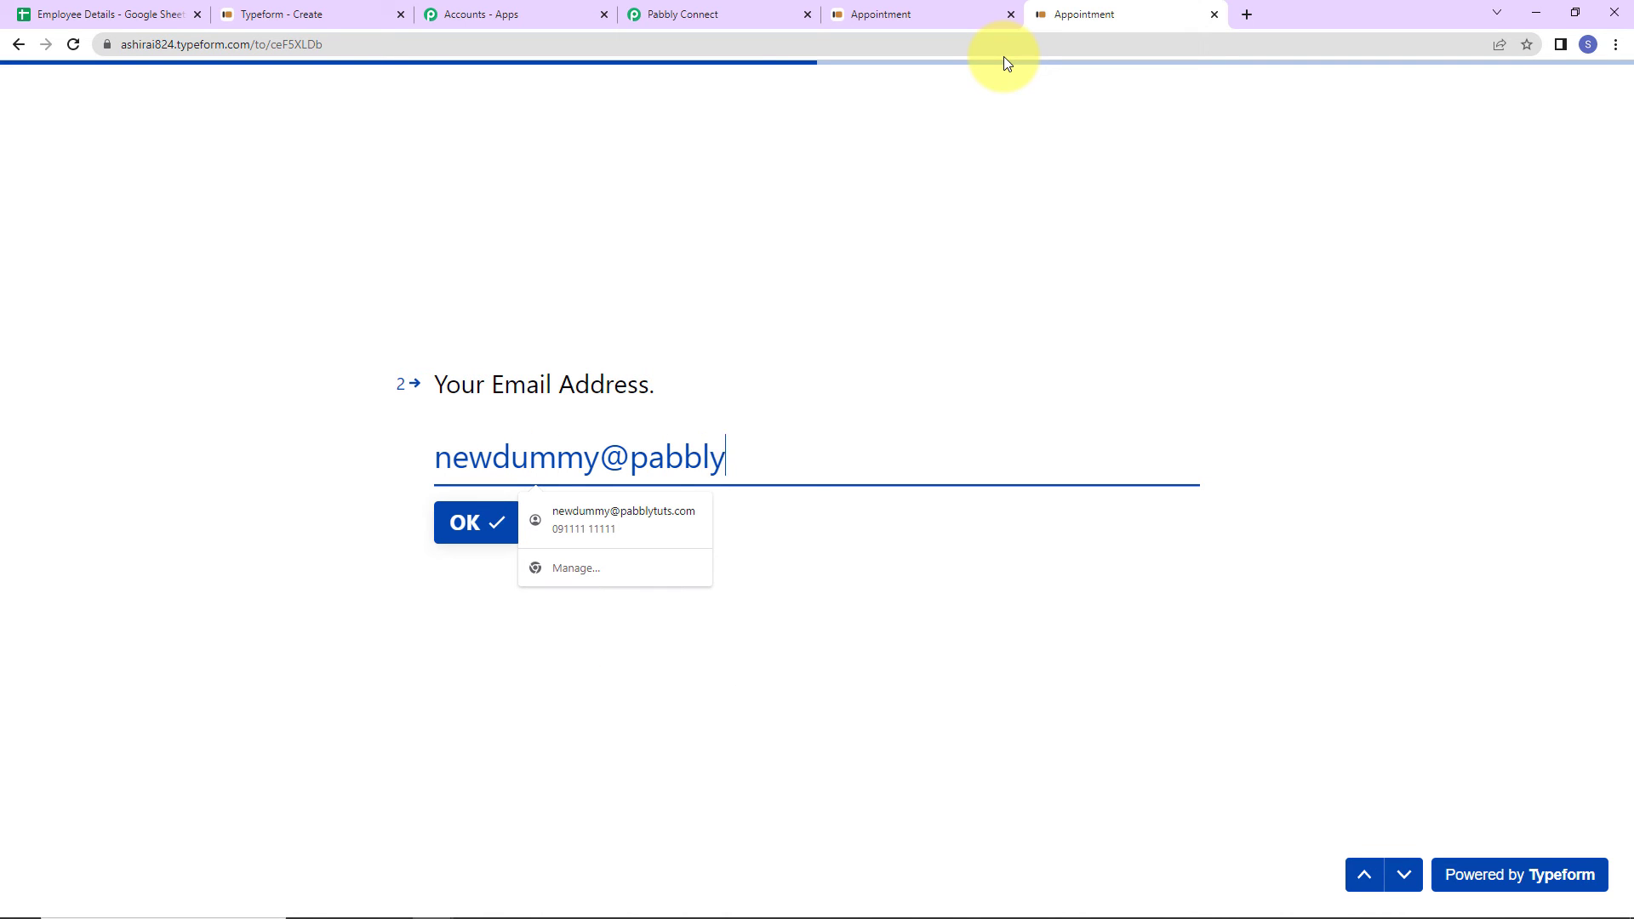
{"action": "key", "text": "Return"}
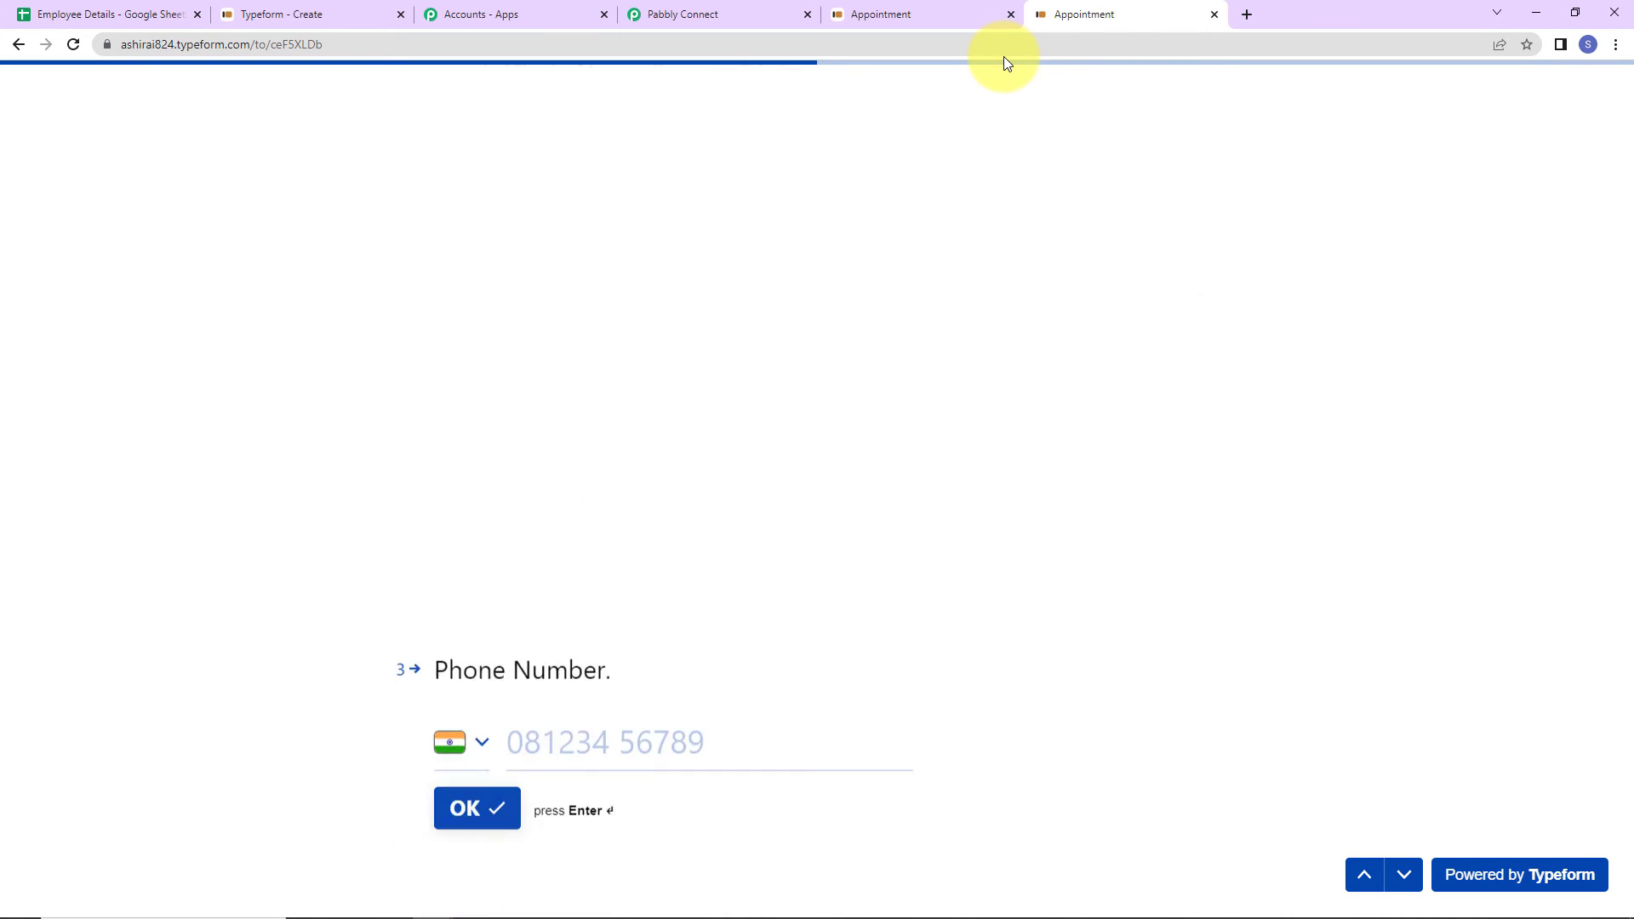
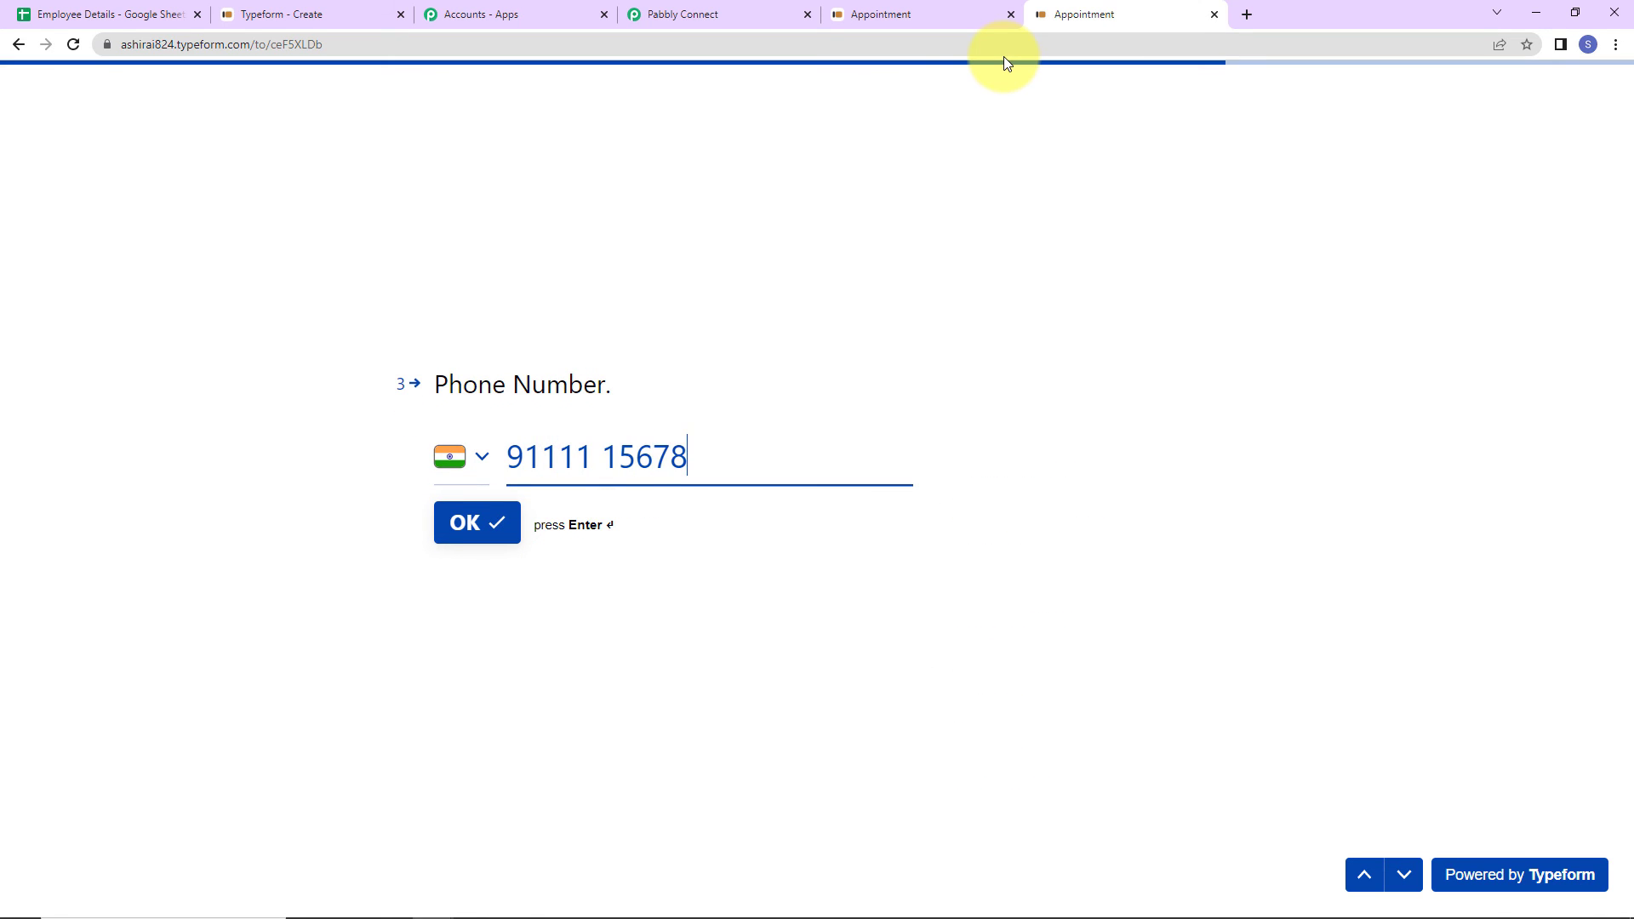
{"action": "key", "text": "Return"}
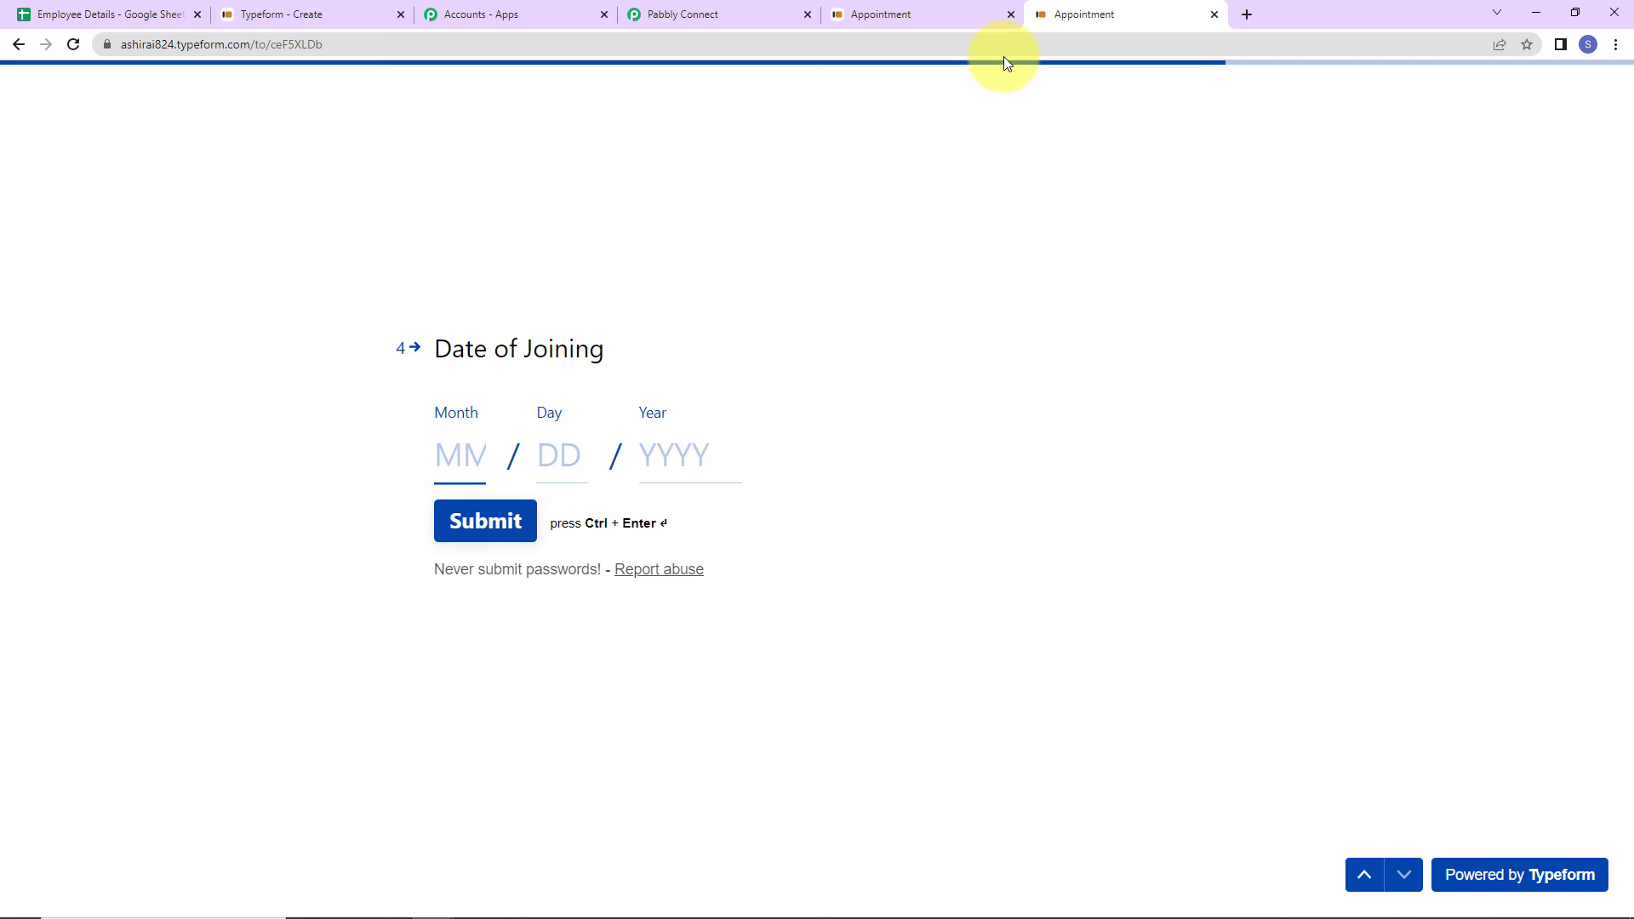
- Enter the joining date 04/12/2023 and submit the form response
{"action": "type", "text": "04"}
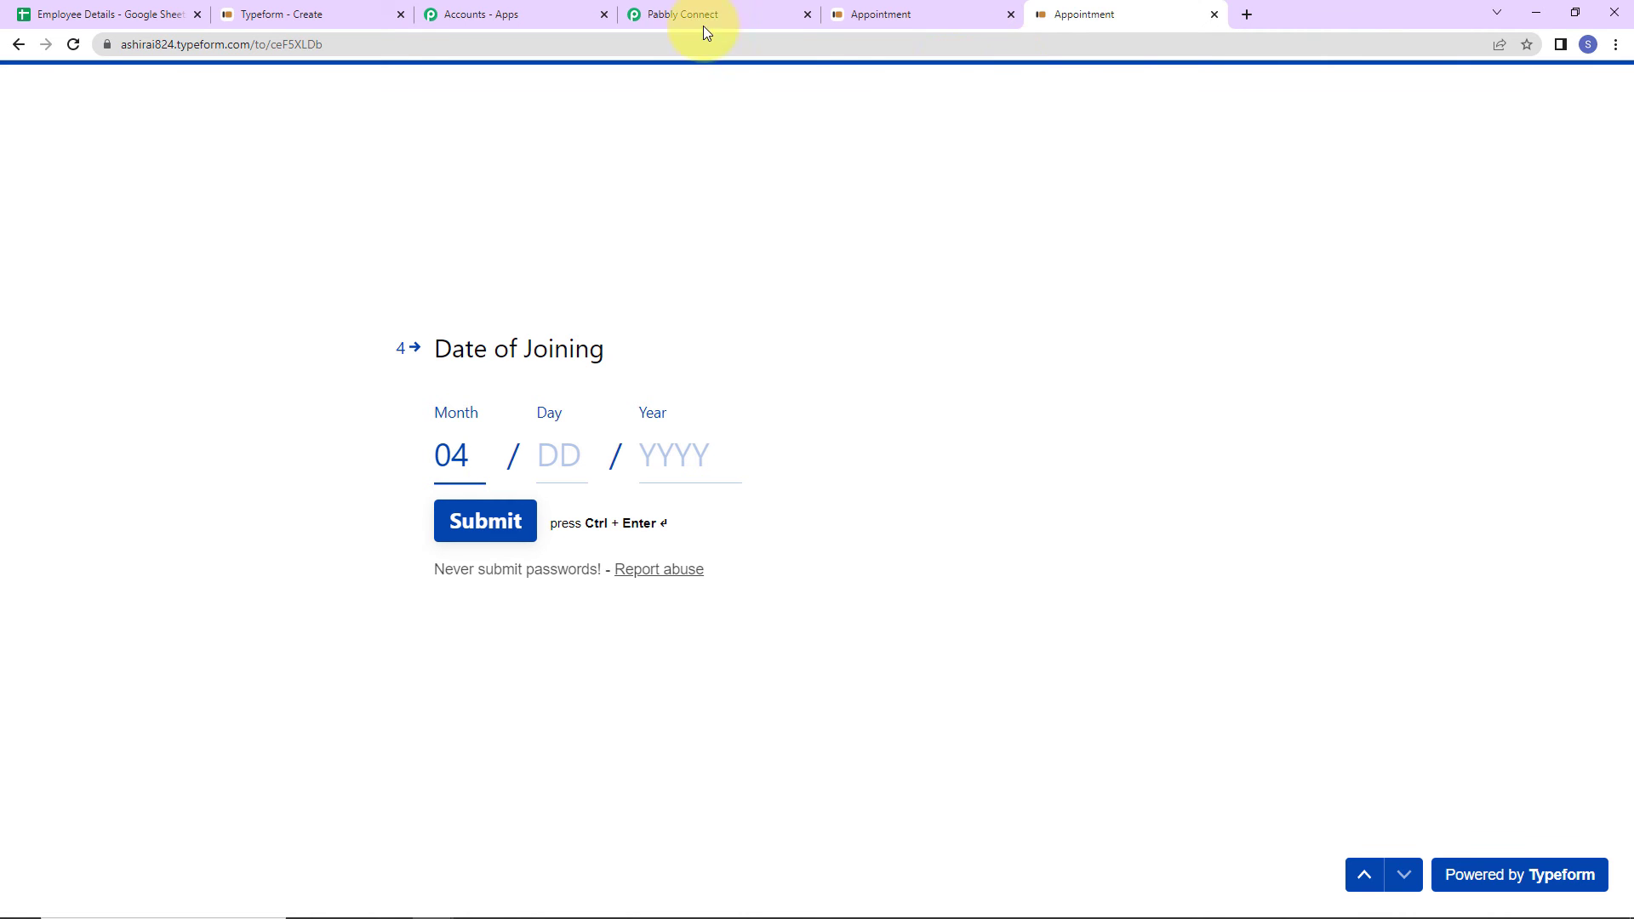
{"action": "left_click", "coordinate": [554, 460]}
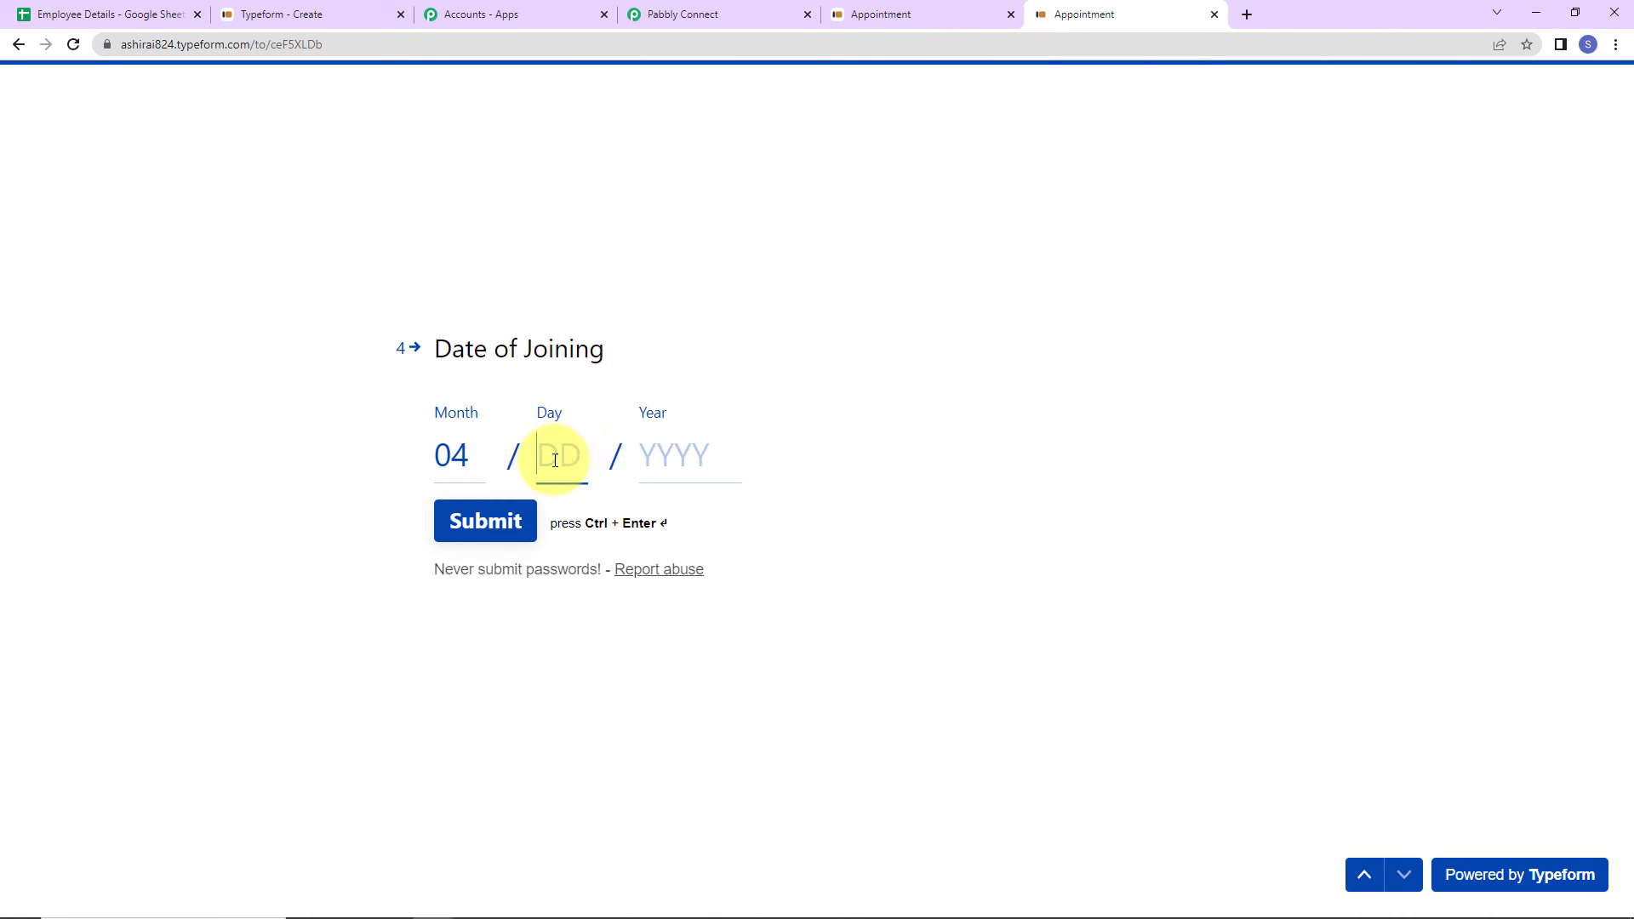
{"action": "type", "text": "12"}
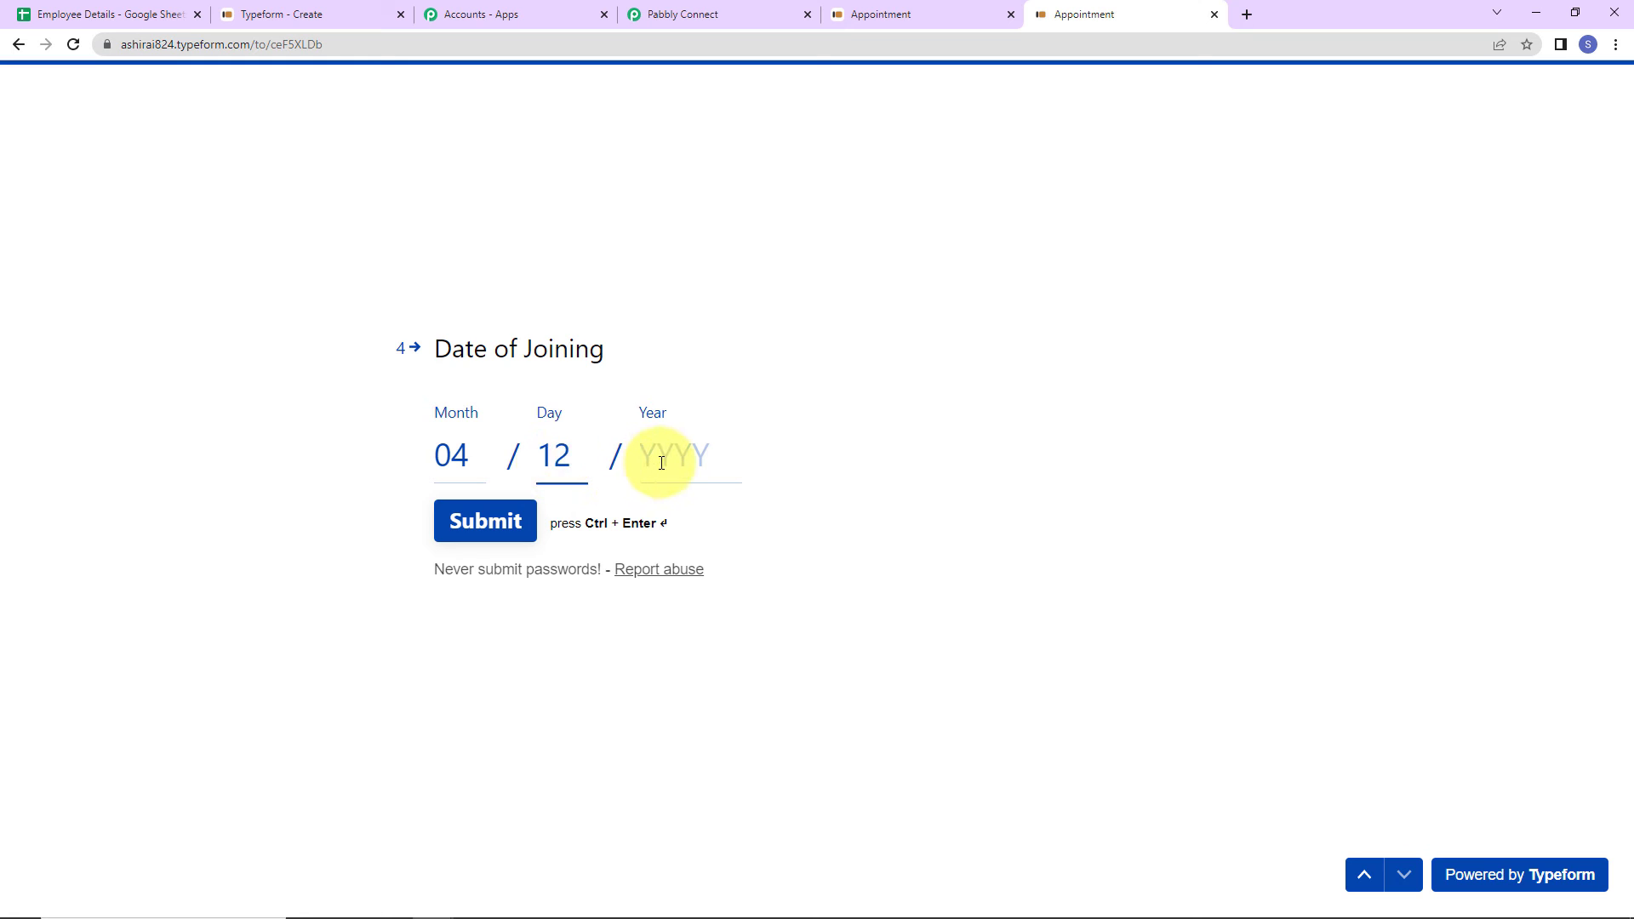
{"action": "left_click", "coordinate": [661, 462]}
{"action": "type", "text": "2023"}
{"action": "left_click", "coordinate": [521, 537]}
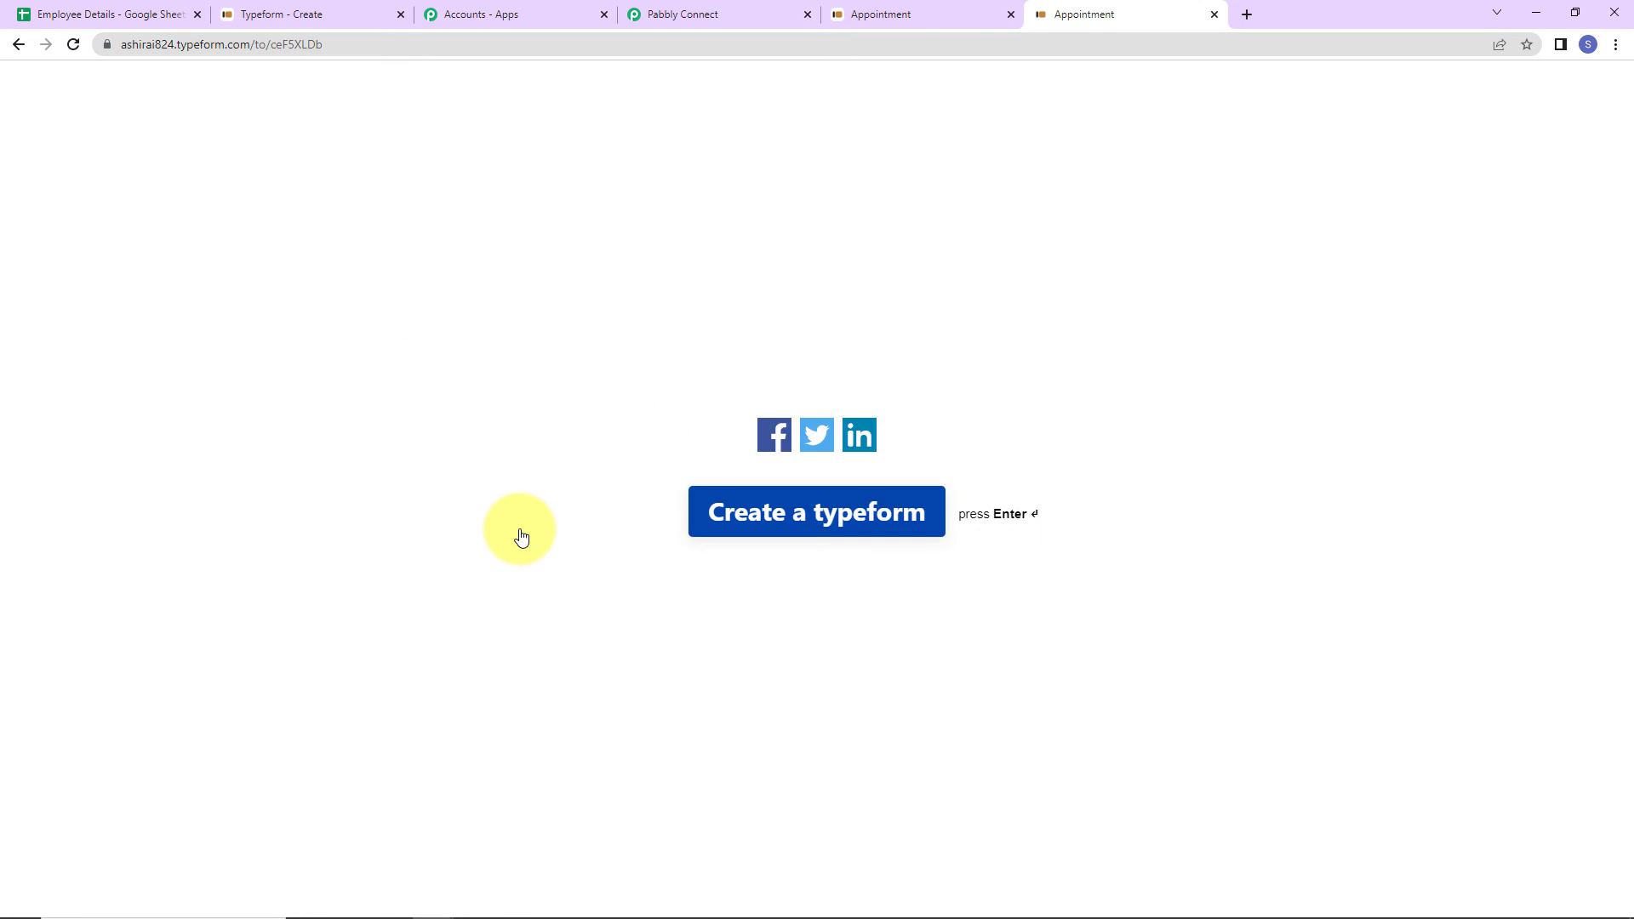
- Verify row 6 coded PC/EMP/5 dated 2023-04-12, then return to Pabbly Connect
{"action": "left_click", "coordinate": [128, 14]}
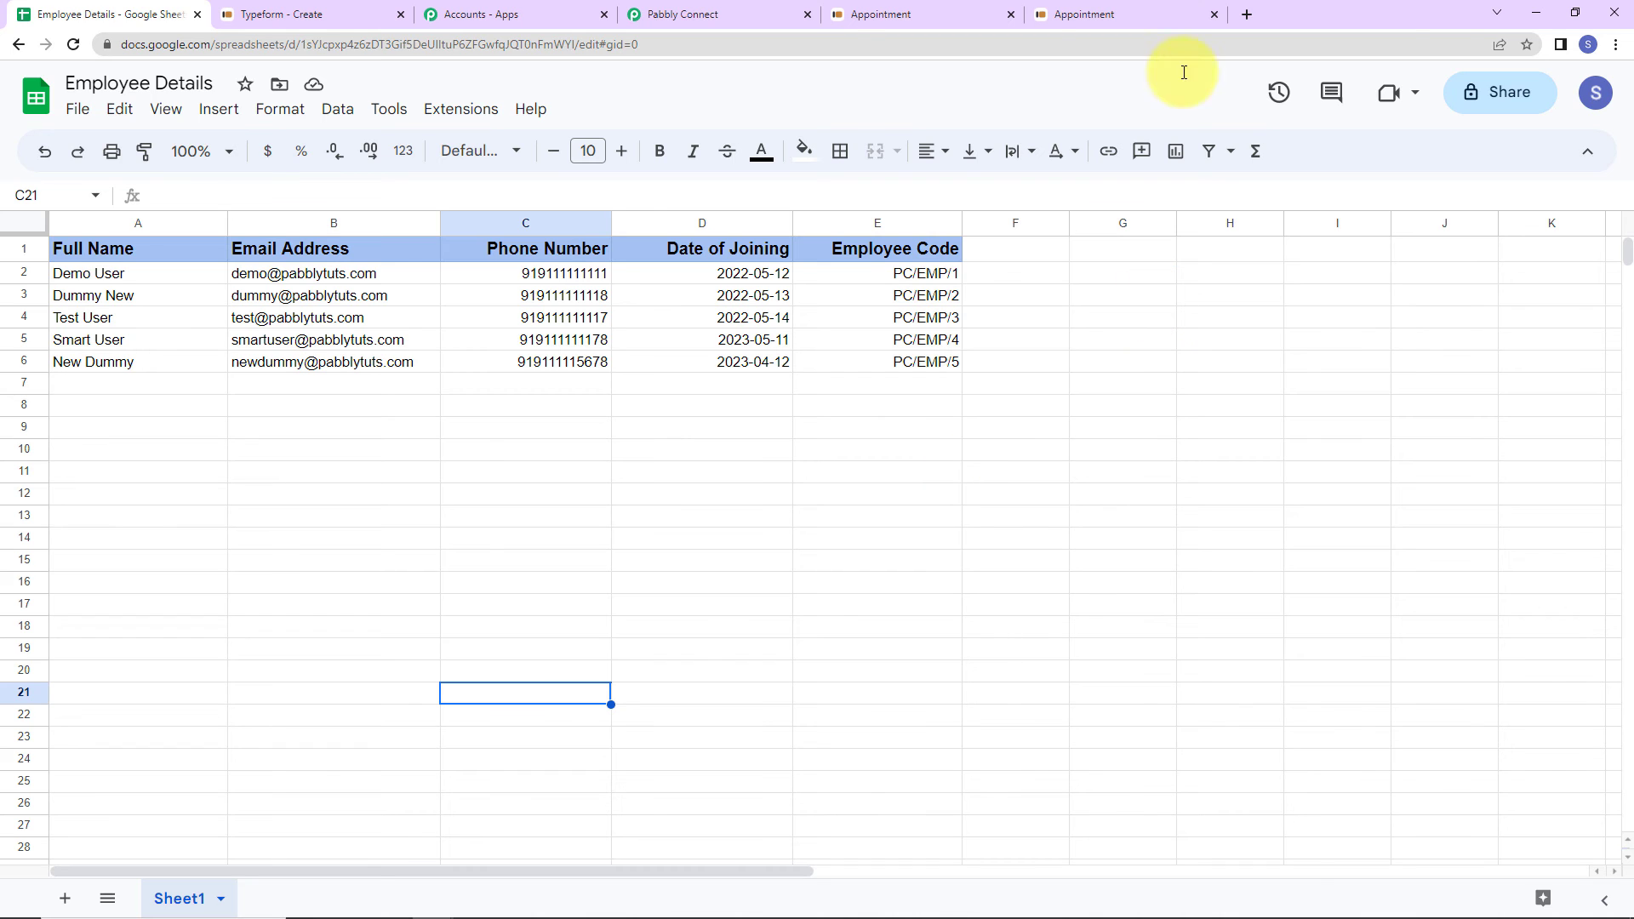
{"action": "left_click", "coordinate": [681, 16]}
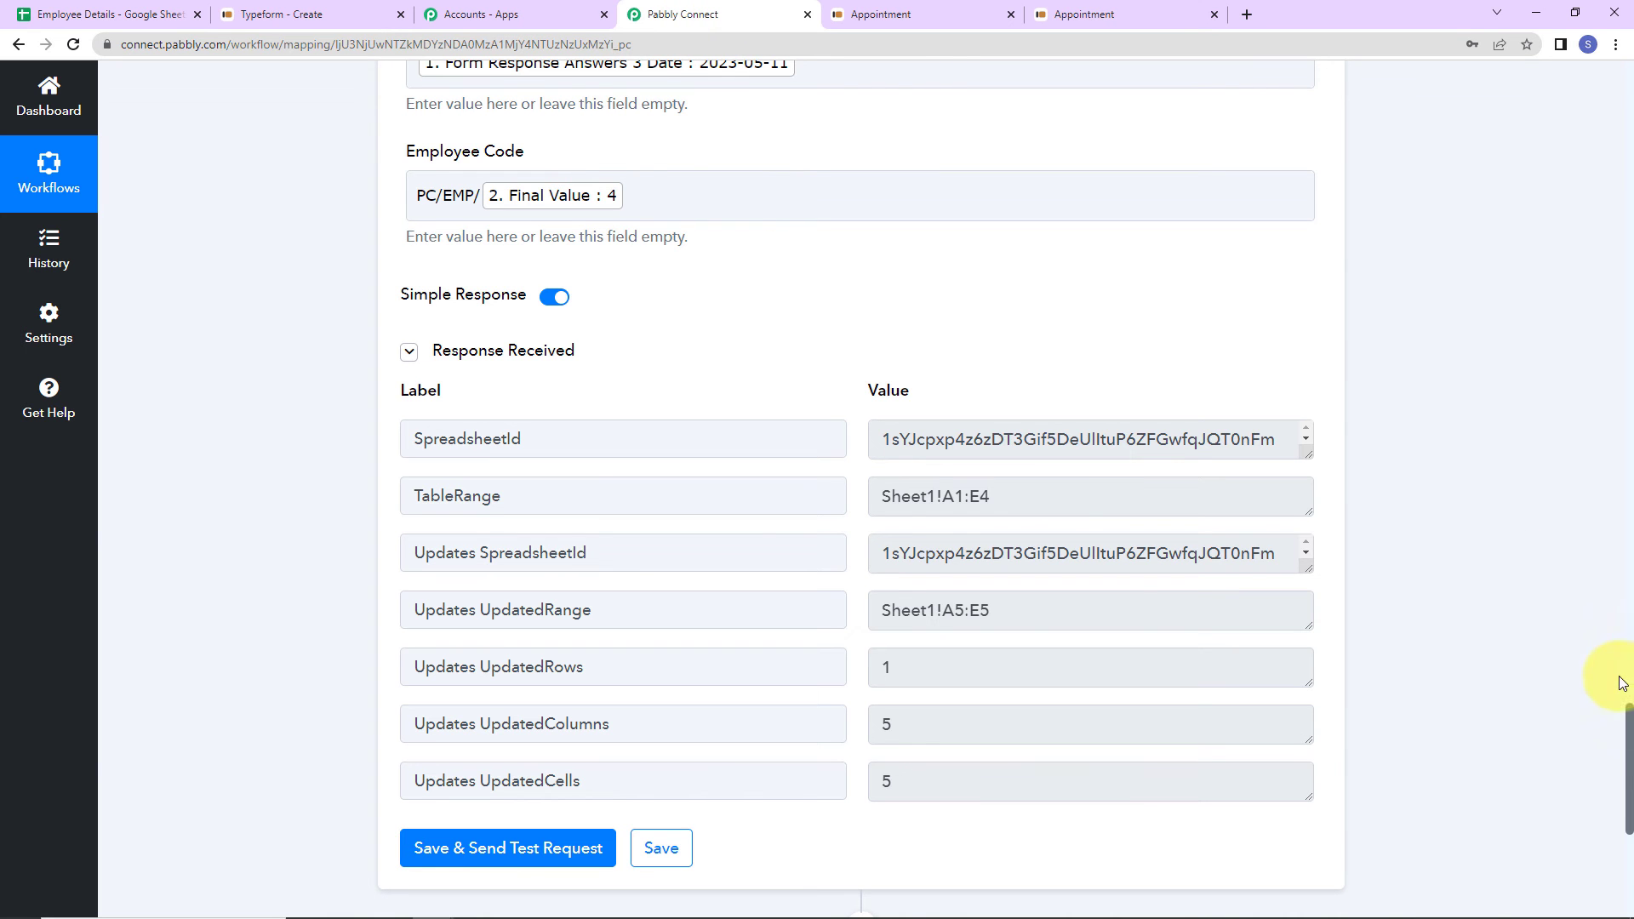
- Collapse the Typeform New Entry, Number Formatter Counter and Google Sheets Add New Row steps
{"action": "left_click_drag", "start_coordinate": [1627, 731], "coordinate": [1596, 75]}
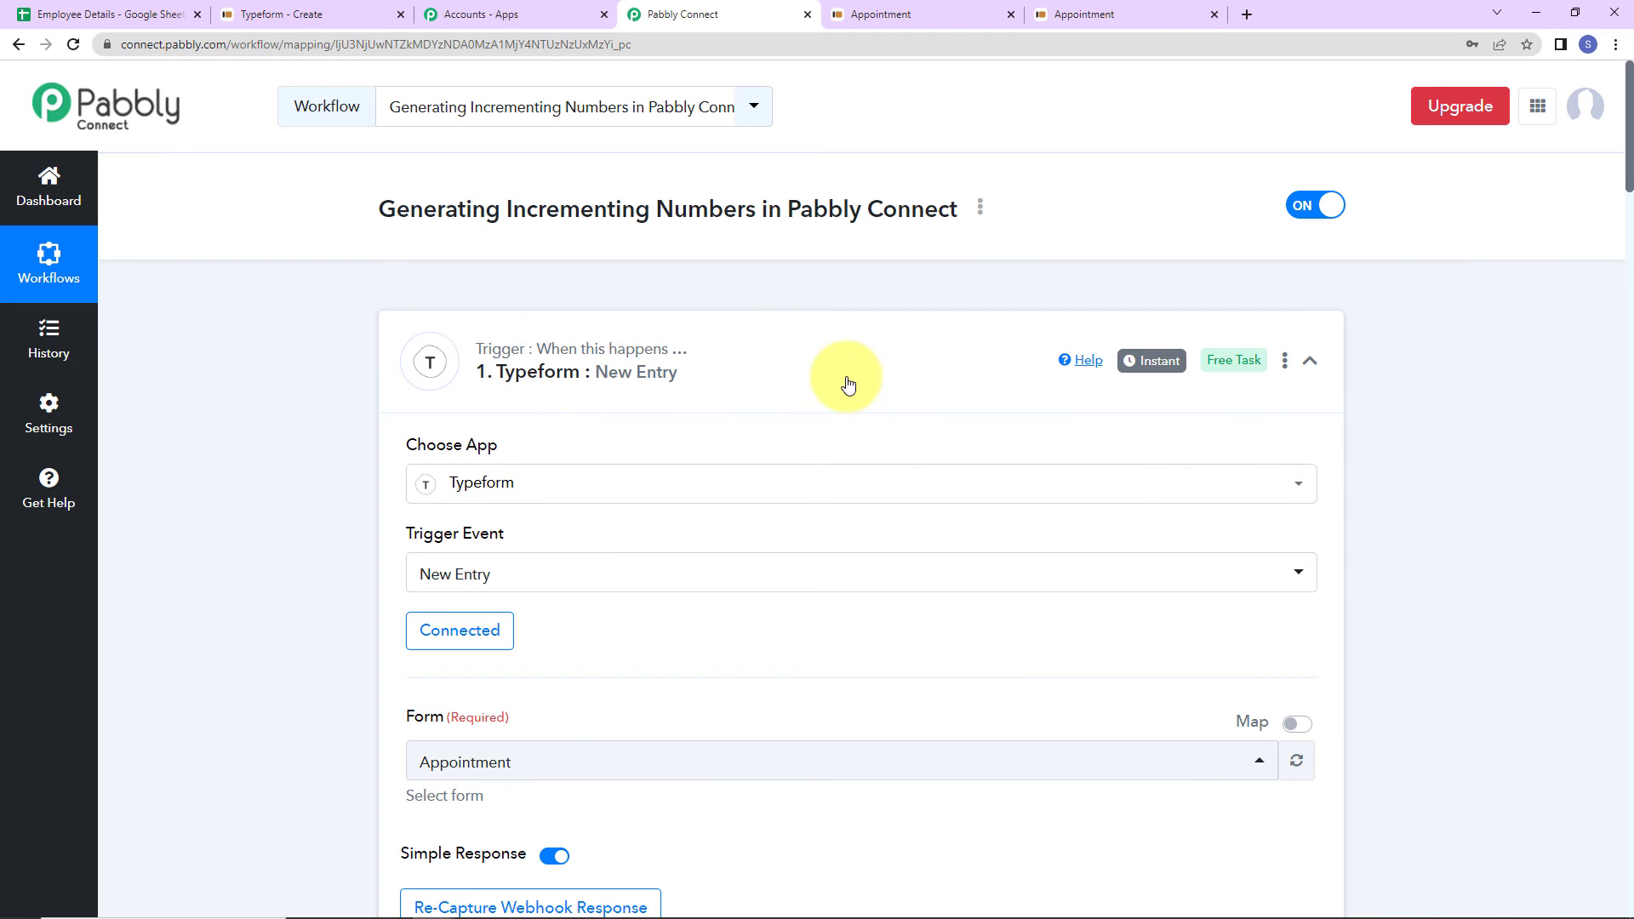
{"action": "left_click", "coordinate": [1309, 360]}
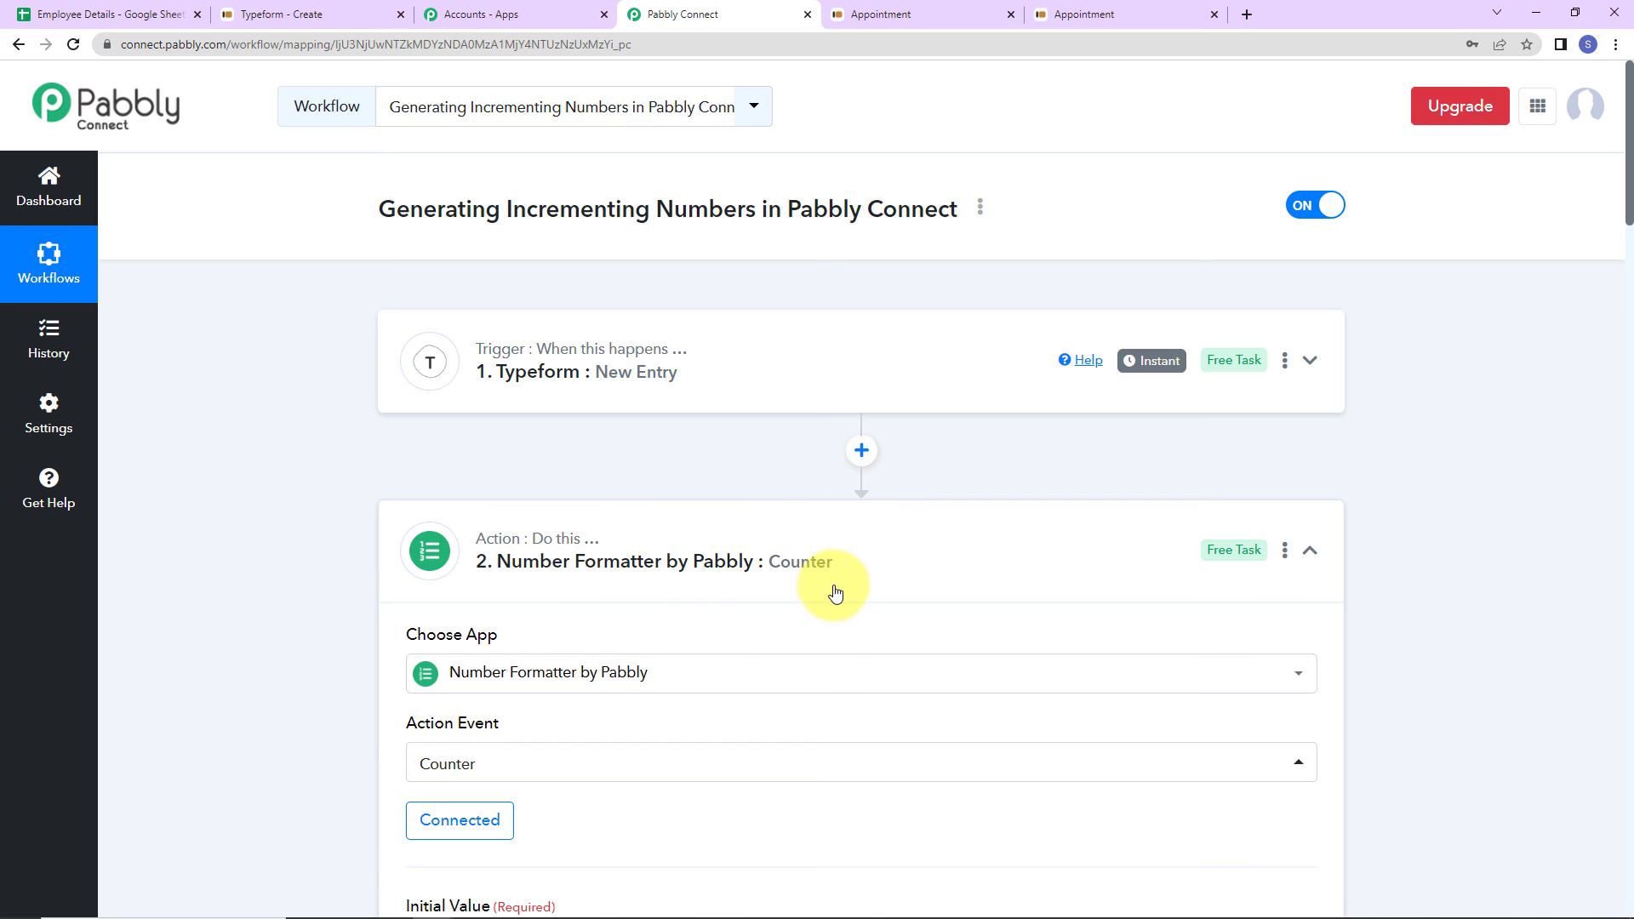
{"action": "left_click", "coordinate": [1313, 551]}
{"action": "scroll", "coordinate": [1580, 543], "scroll_direction": "down", "scroll_amount": 2}
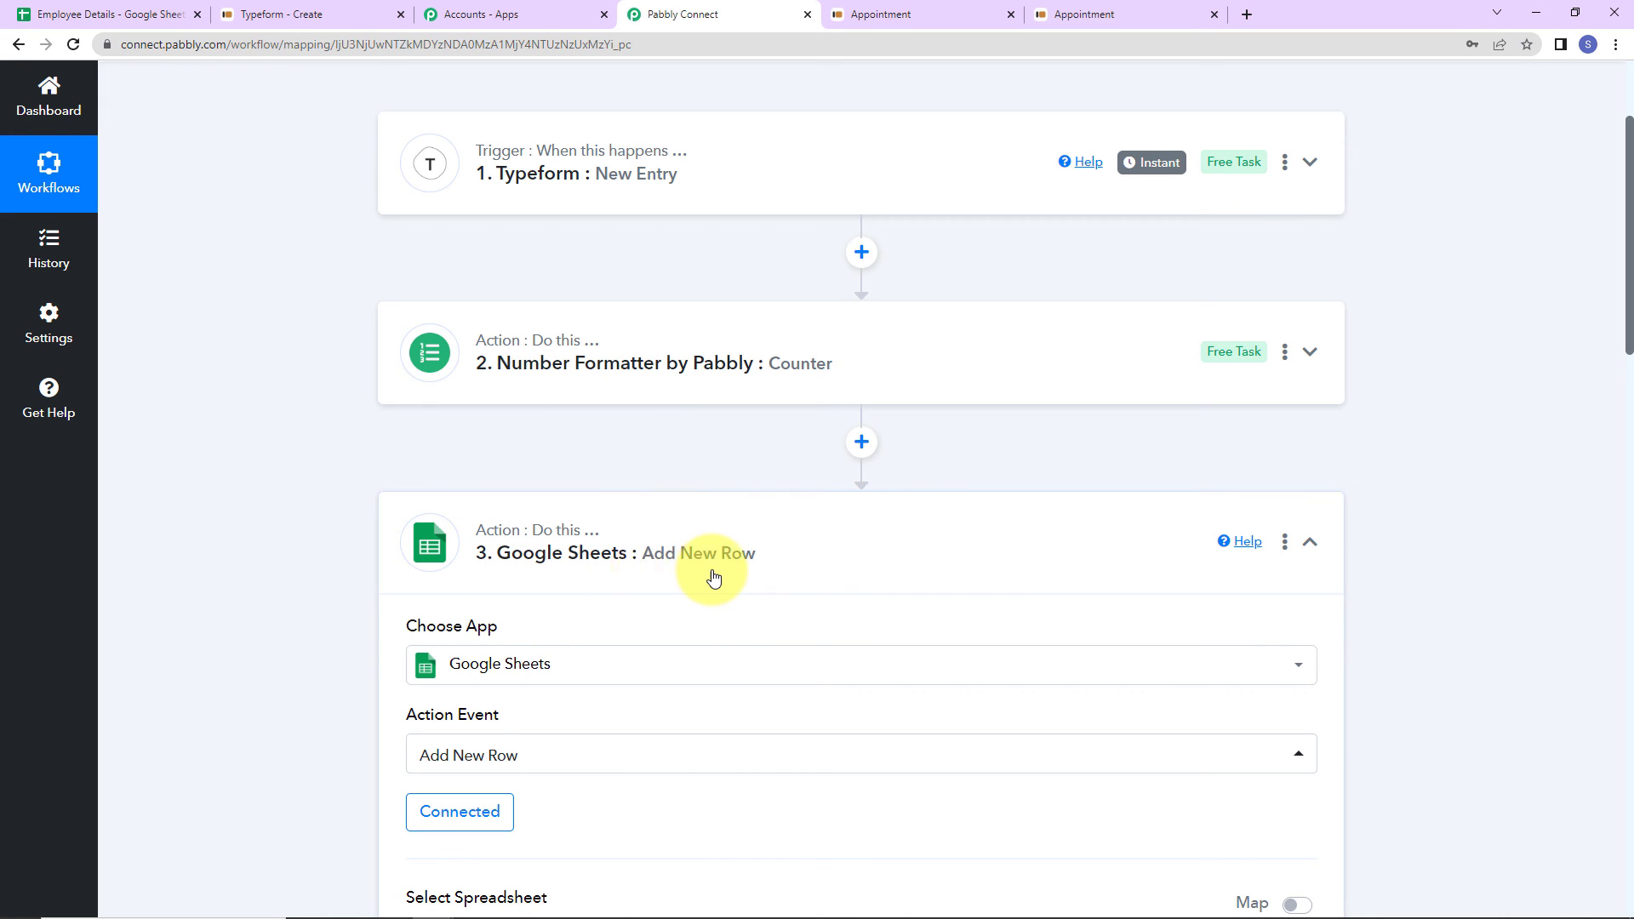
{"action": "left_click", "coordinate": [1309, 542]}
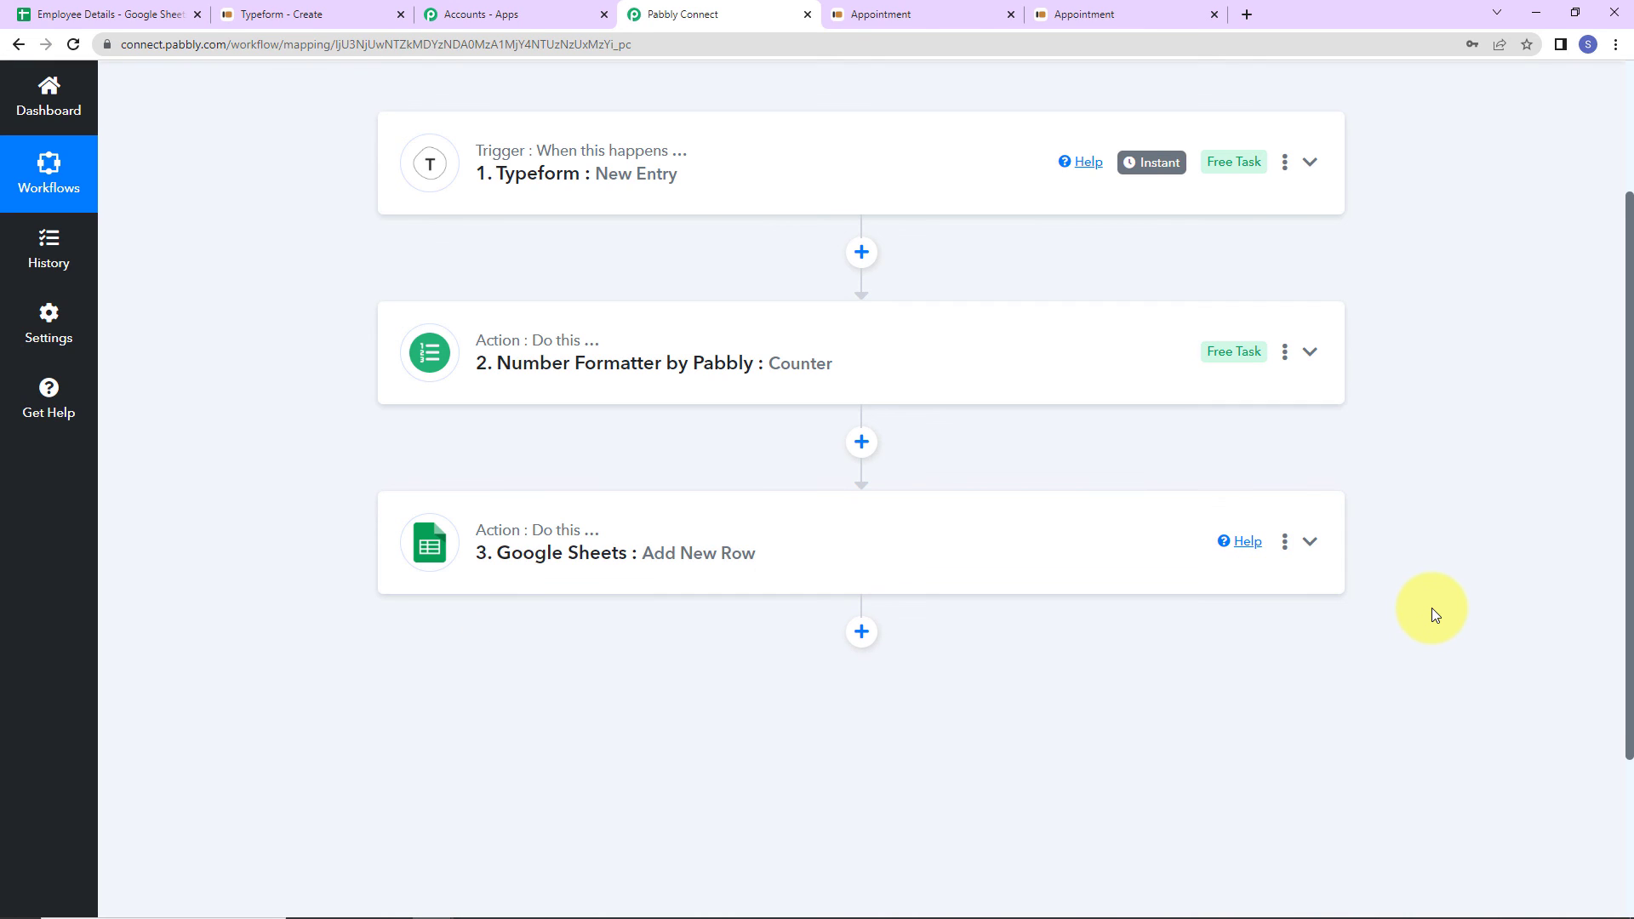